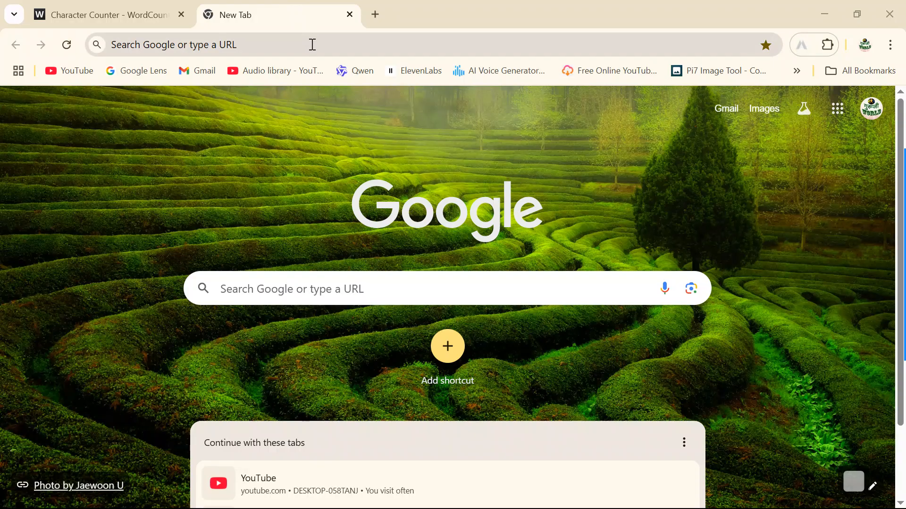
- Search Google for "rhc jodhpur" and open the Rajasthan High Court website from the results
click(312, 44)
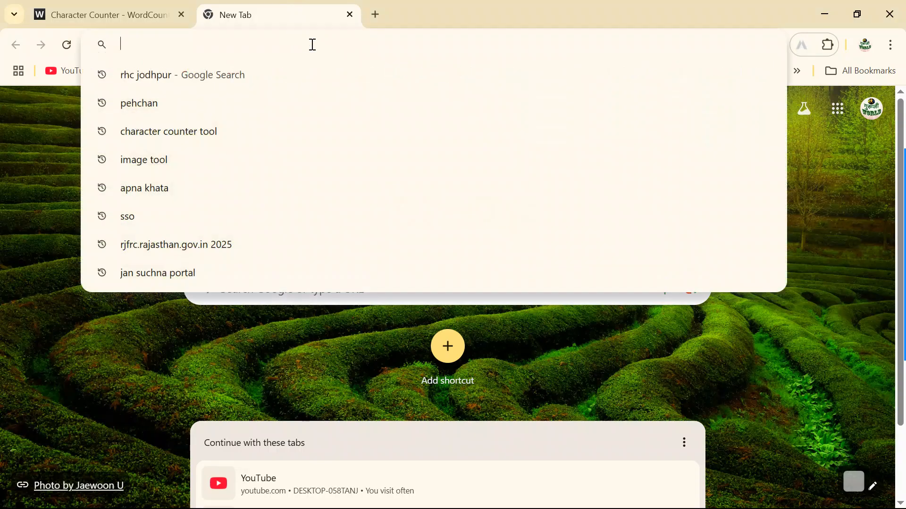
text(rhc)
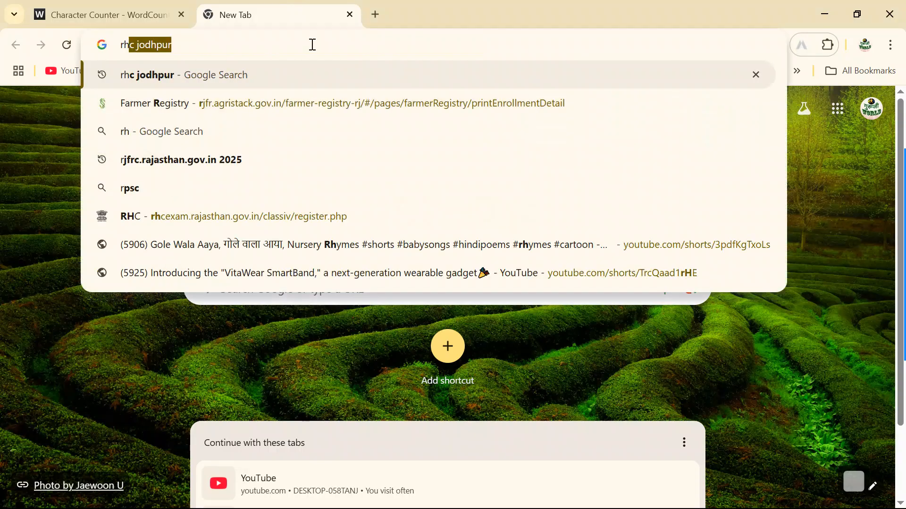
click(247, 94)
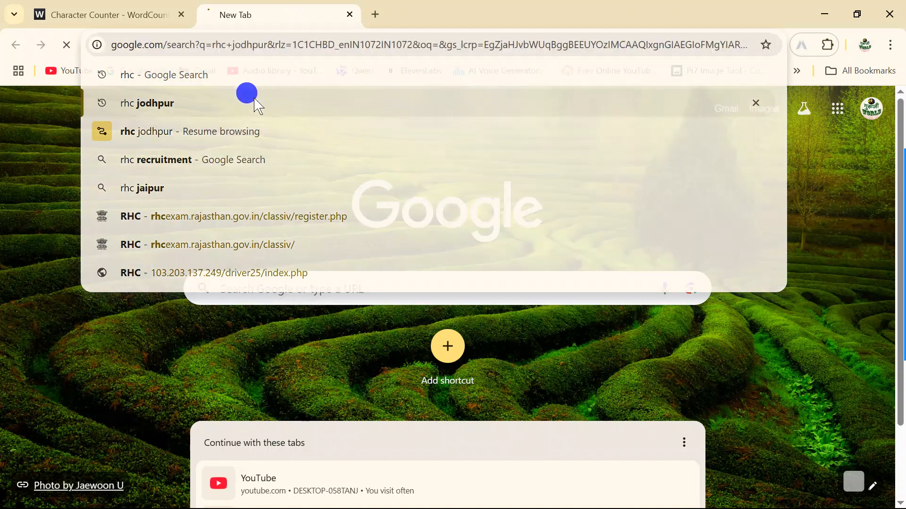
scroll(209, 242, up, 5)
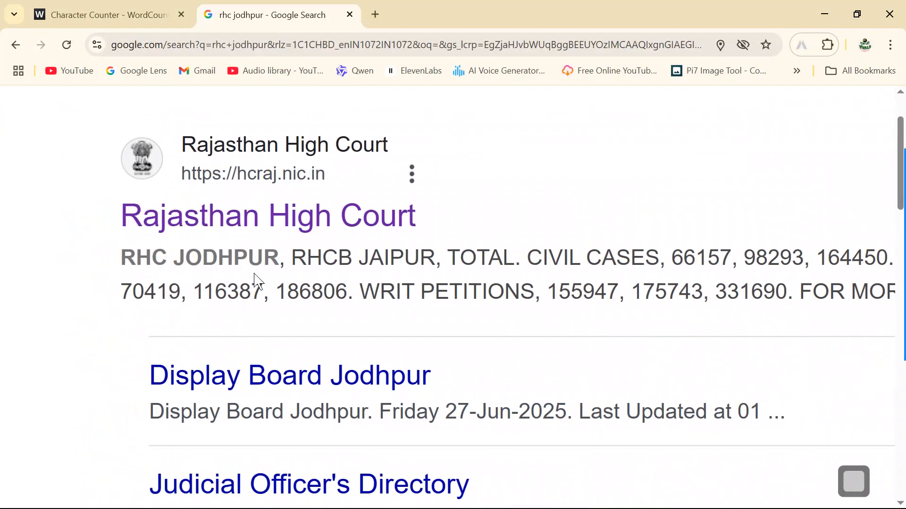
click(264, 214)
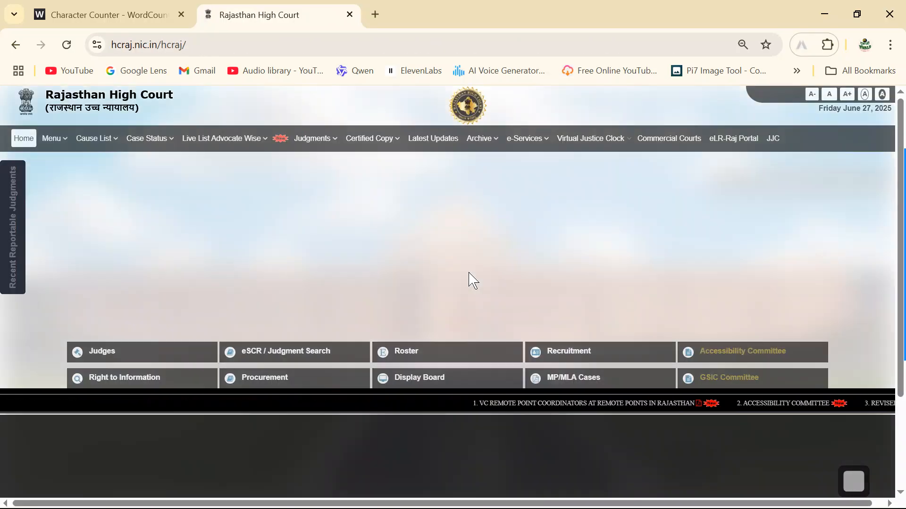
- Open the Recruitment page from the Rajasthan High Court home page
scroll(468, 273, down, 3)
scroll(468, 272, up, 3)
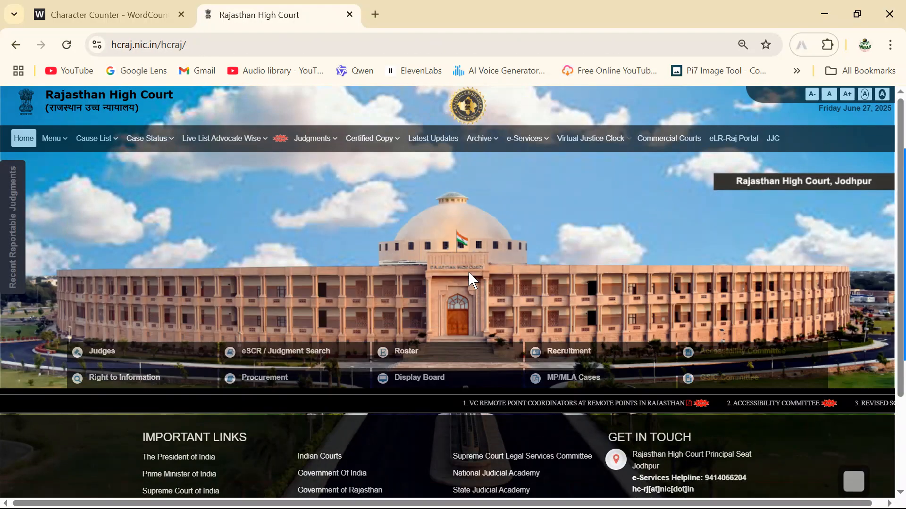
scroll(468, 273, up, 3)
scroll(557, 330, up, 5)
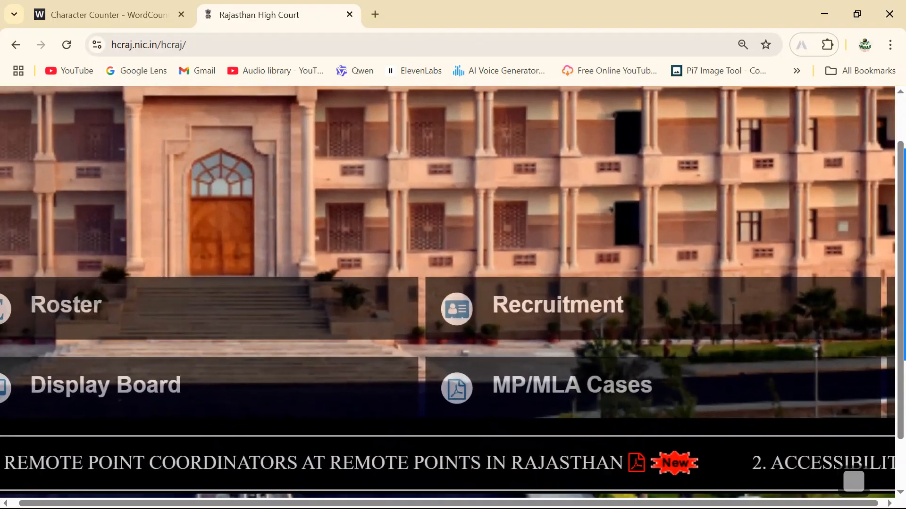
mouse_move(762, 336)
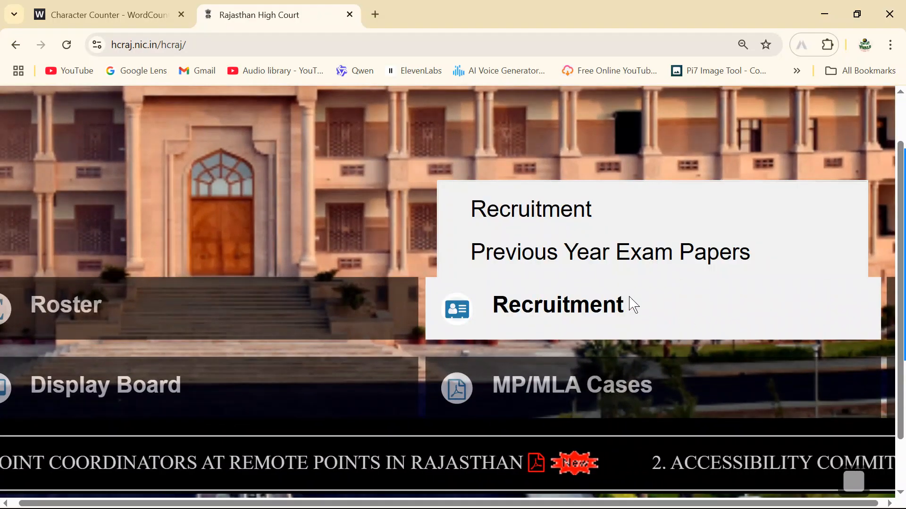
click(523, 212)
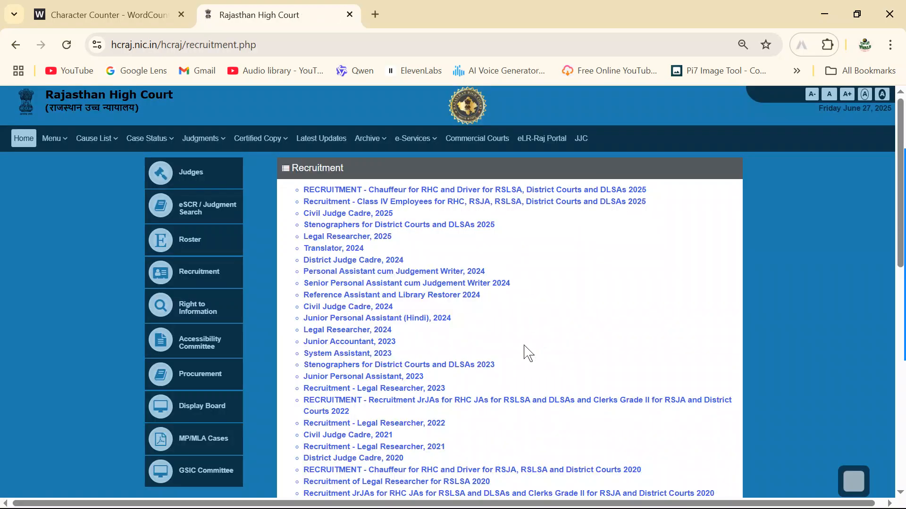
- Open the 2025 recruitment entry for Class IV Employees for RHC, RSJA, RSLSA, District Courts and DLSAs
scroll(368, 245, up, 6)
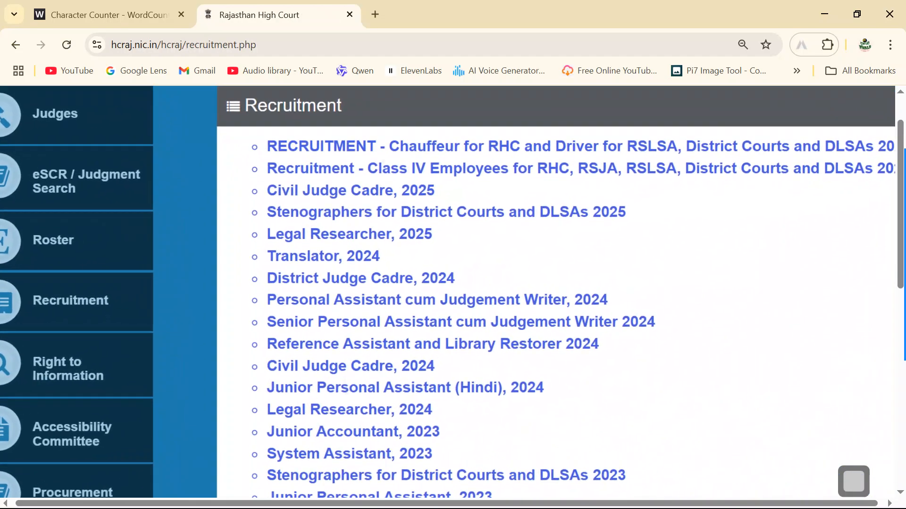
scroll(396, 226, up, 1)
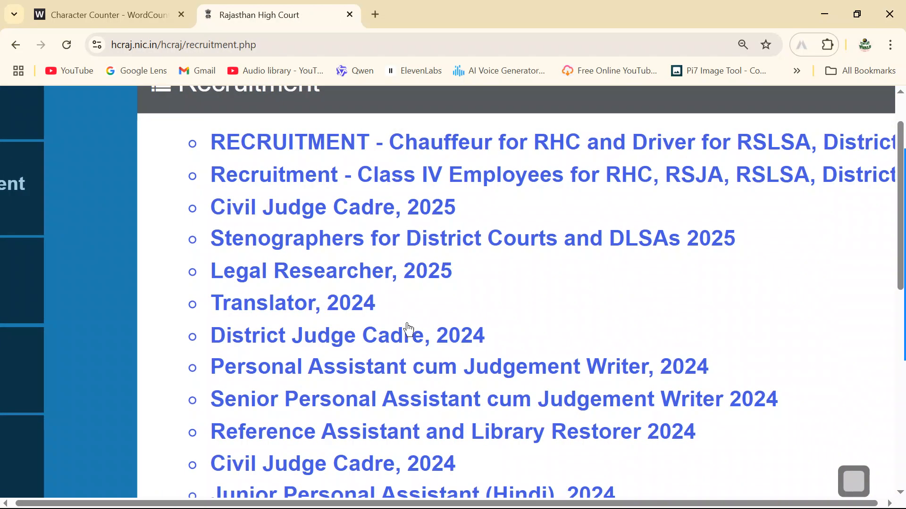
drag(473, 210, 376, 184)
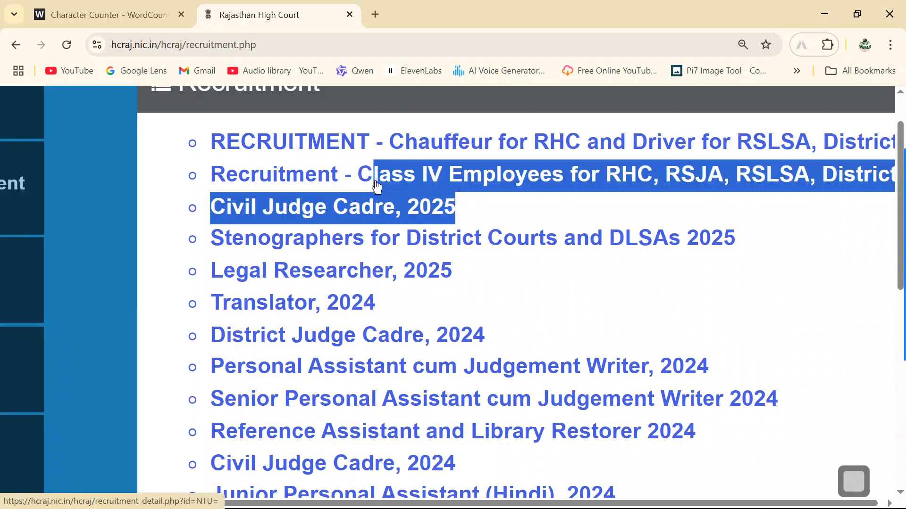
click(371, 173)
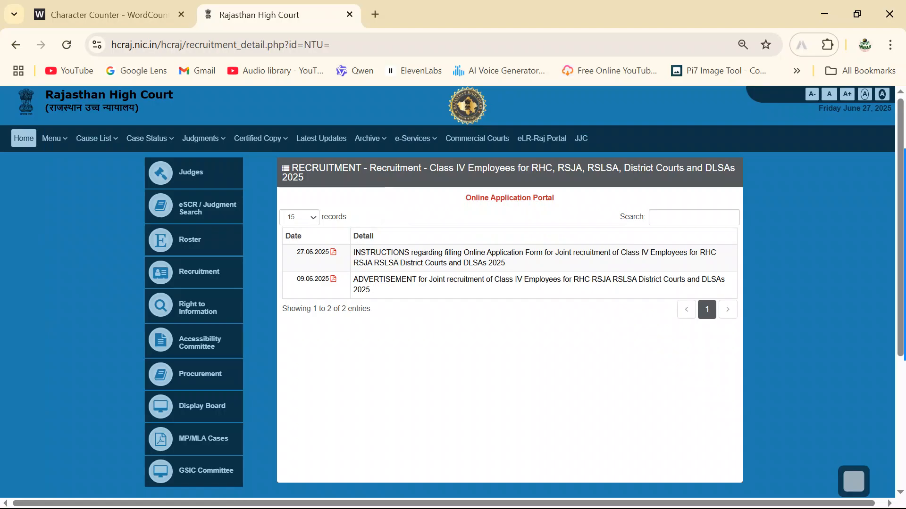
- Go to the Online Application Portal for the Class IV recruitment and open the new-user registration form
scroll(462, 265, up, 5)
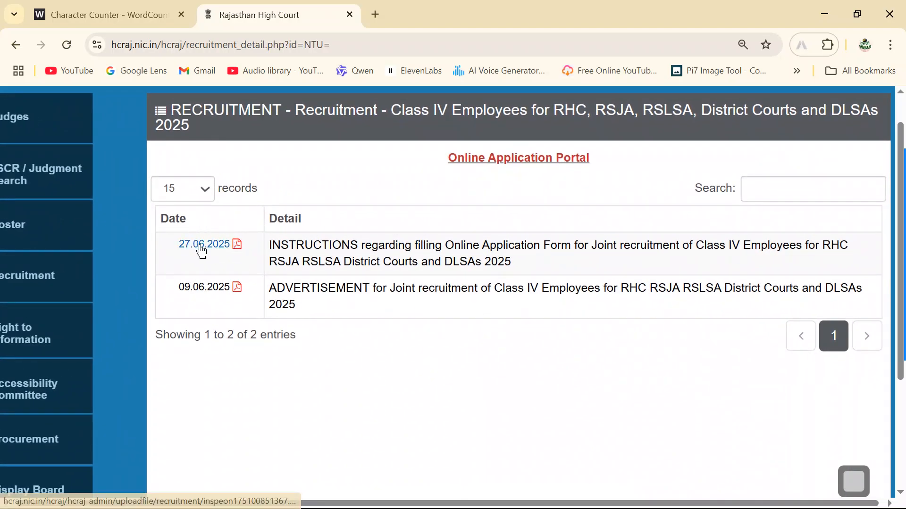
drag(176, 287, 227, 304)
click(316, 338)
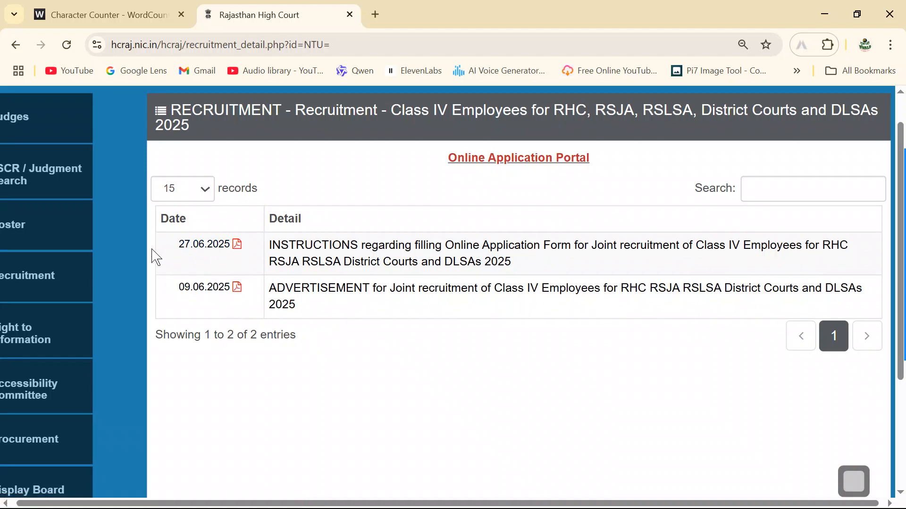
drag(170, 247, 232, 255)
click(400, 368)
scroll(453, 349, up, 2)
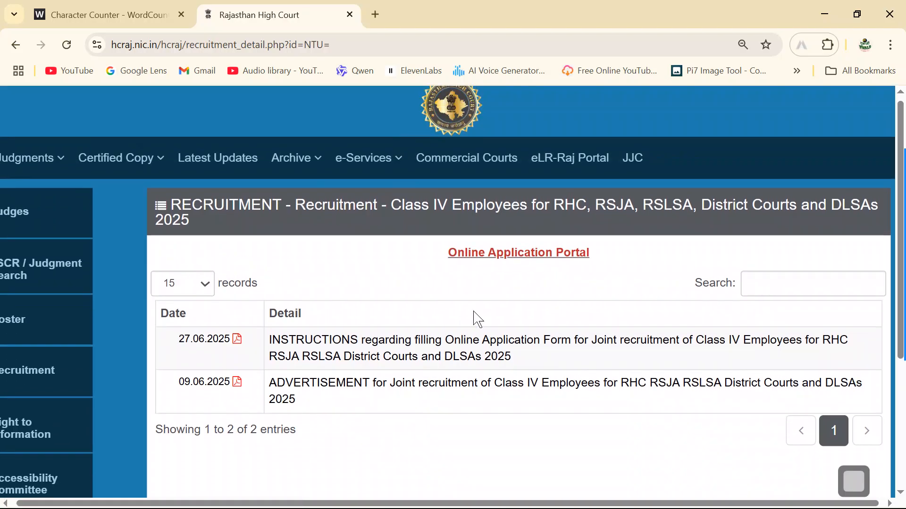
scroll(515, 269, up, 4)
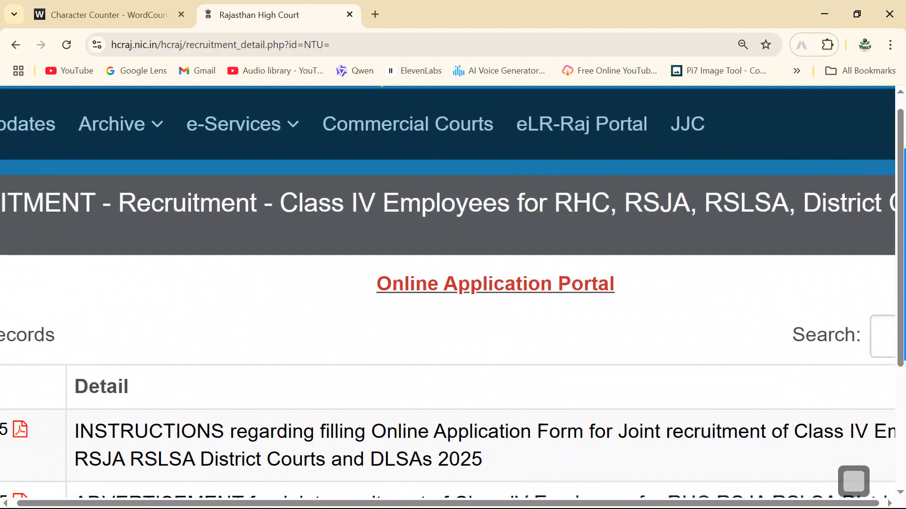
click(539, 279)
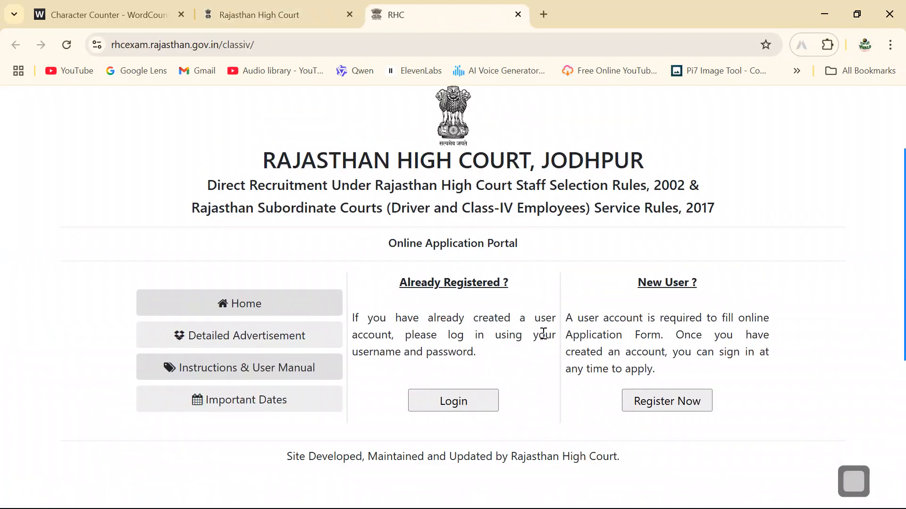
scroll(506, 486, up, 3)
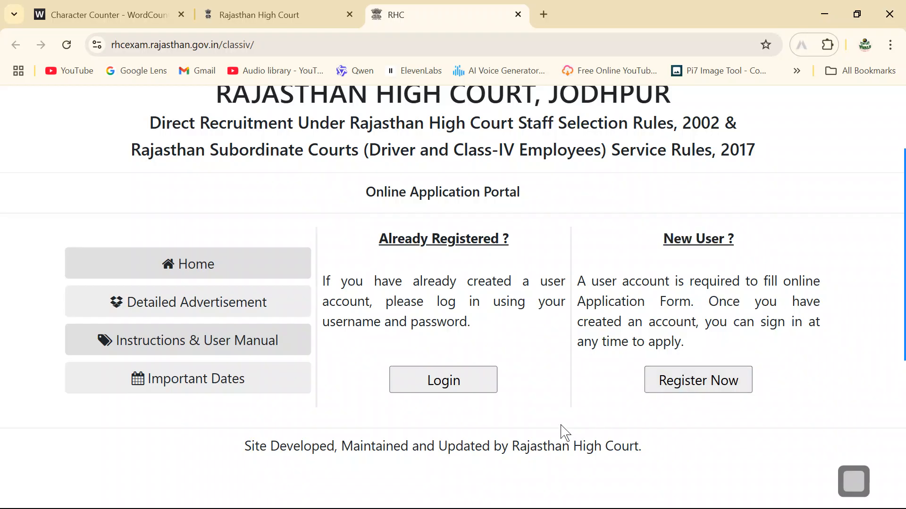
click(662, 379)
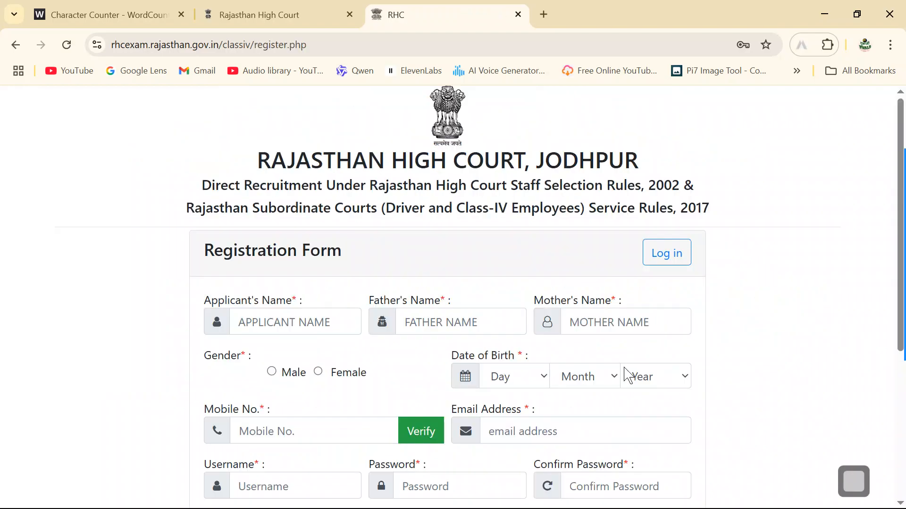
- Examine the registration form's name, gender, date of birth, mobile, email and username fields, including the username rules
scroll(360, 289, down, 2)
drag(203, 206, 286, 206)
drag(369, 206, 424, 206)
drag(533, 206, 579, 208)
click(246, 269)
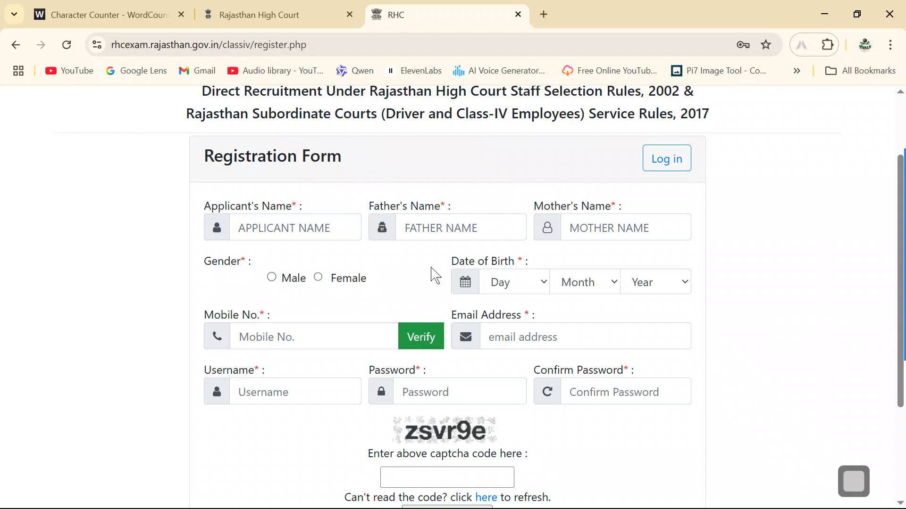
scroll(413, 240, down, 2)
scroll(409, 189, up, 2)
scroll(389, 276, down, 2)
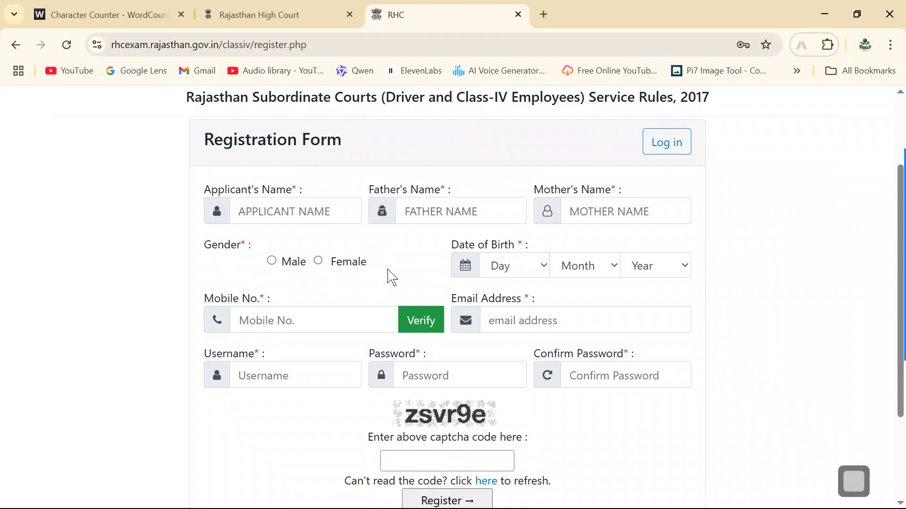
click(269, 245)
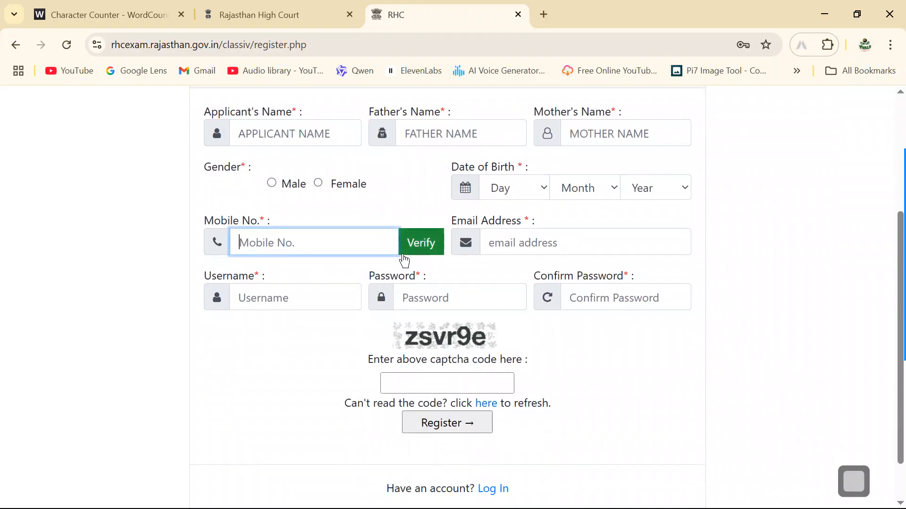
click(518, 245)
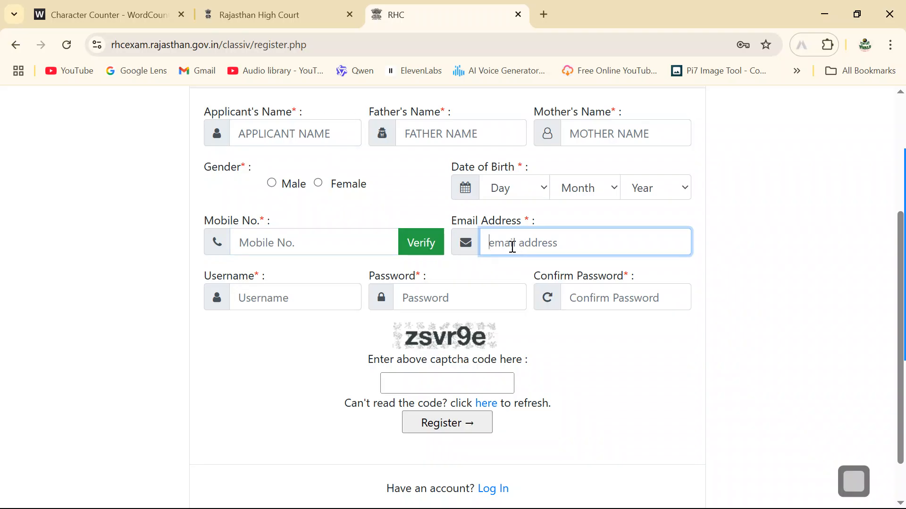
click(257, 290)
click(279, 331)
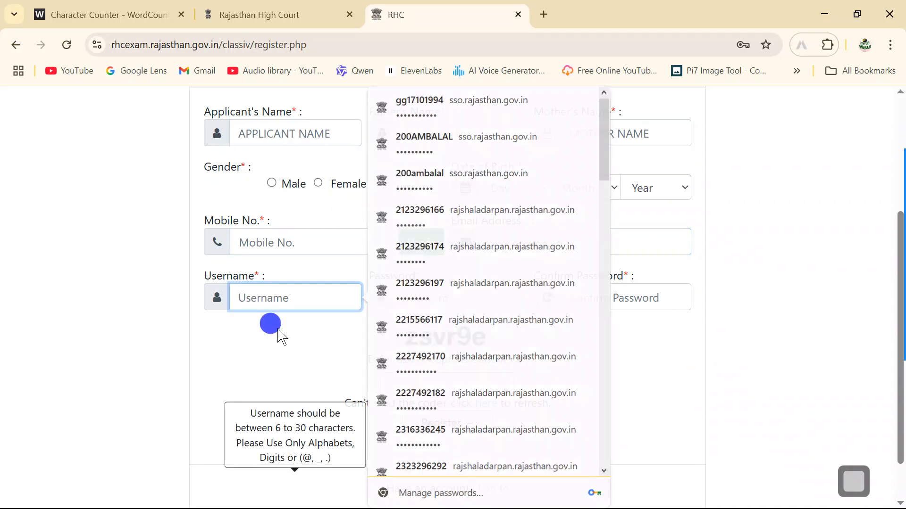
- Switch to the WordCounter Character Counter page and enter a sample login credential combining letters, symbols and digits, trimming its last two digits
click(151, 14)
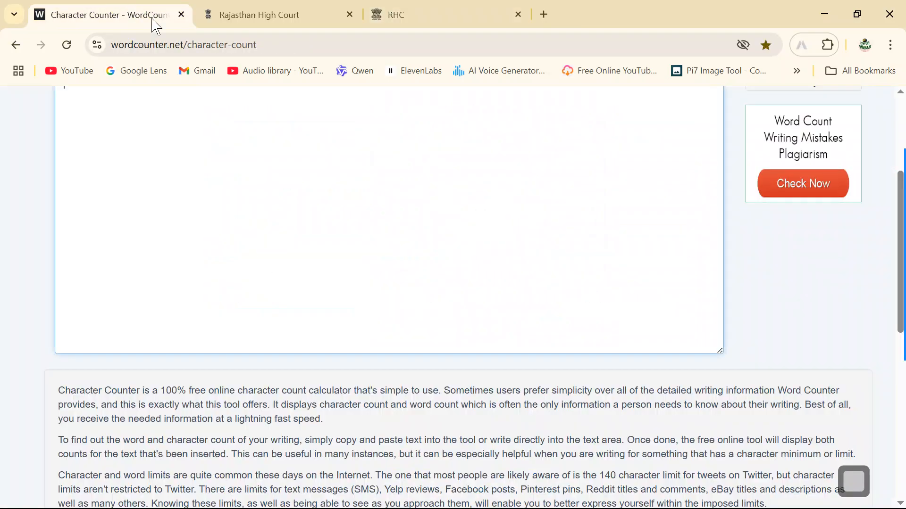
click(292, 226)
scroll(293, 228, up, 4)
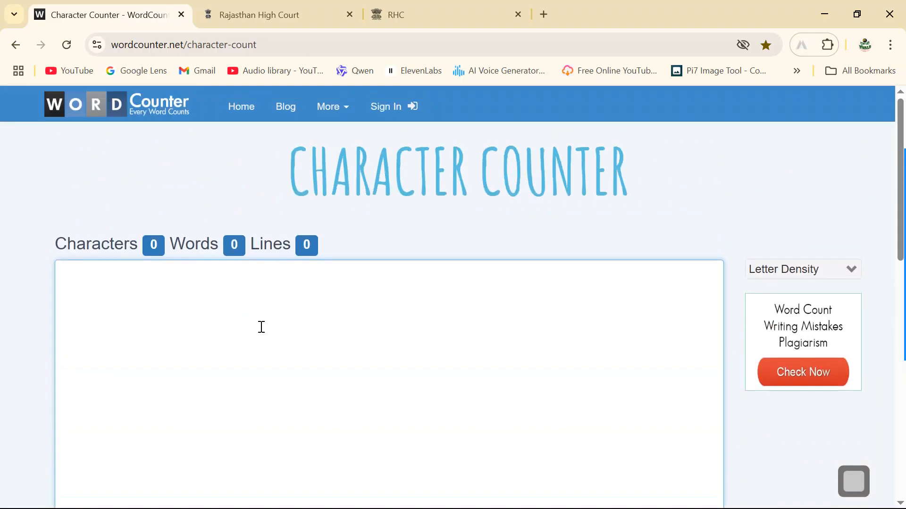
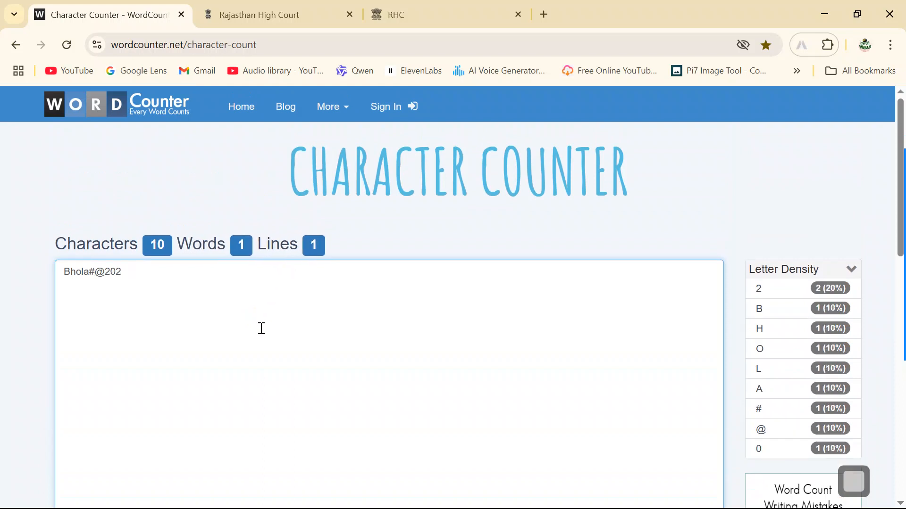
- Delete the leading letters of the sample credential, leaving only its symbols and digits
drag(144, 285, 77, 273)
click(96, 284)
scroll(66, 277, up, 5)
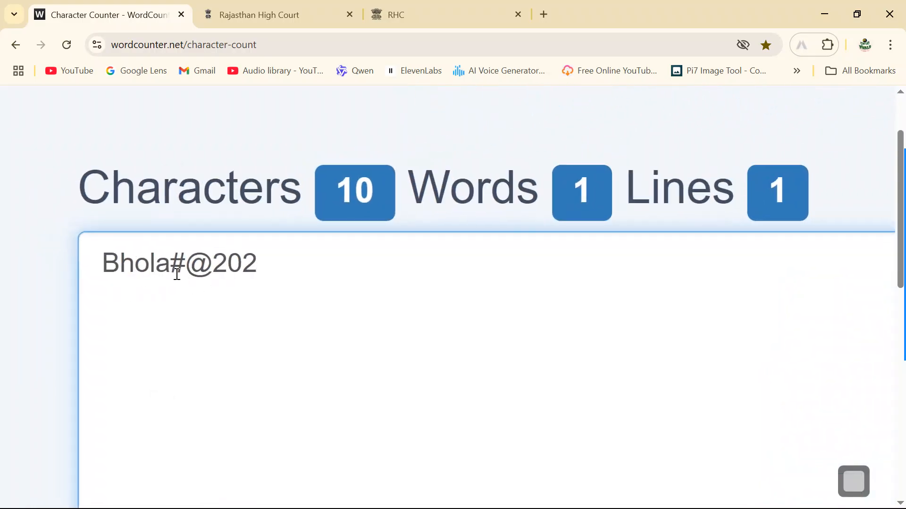
drag(170, 272, 93, 263)
key(BackSpace)
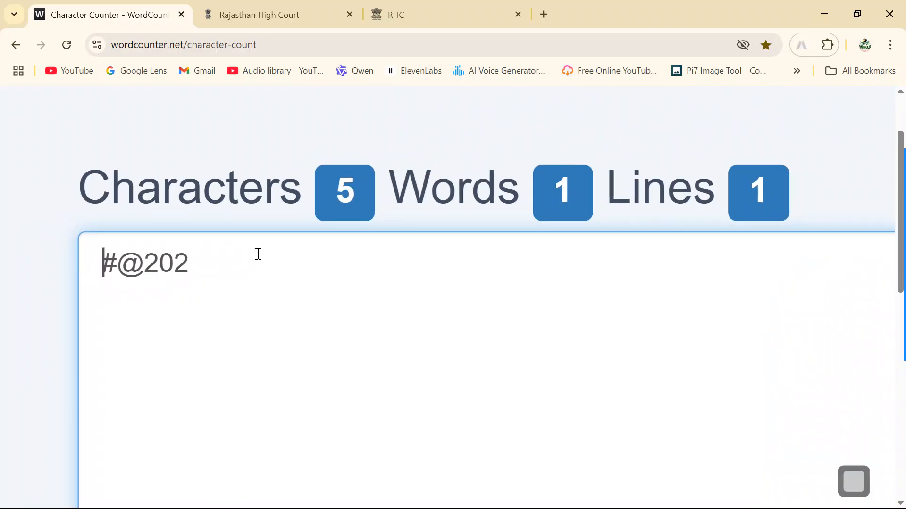
- Restore the removed letters at the end of the sample login credential, after its symbols and digits, in the character counter
key(ctrl+z)
click(239, 269)
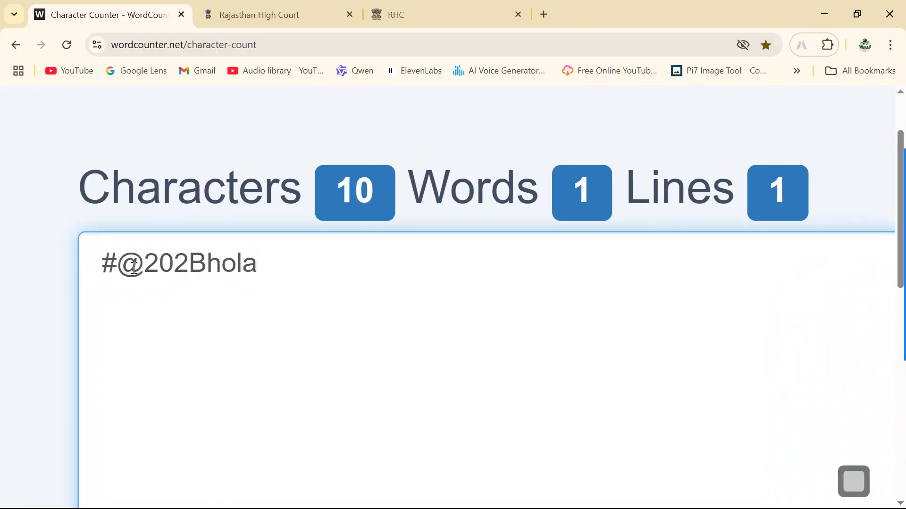
triple_click(281, 261)
click(291, 267)
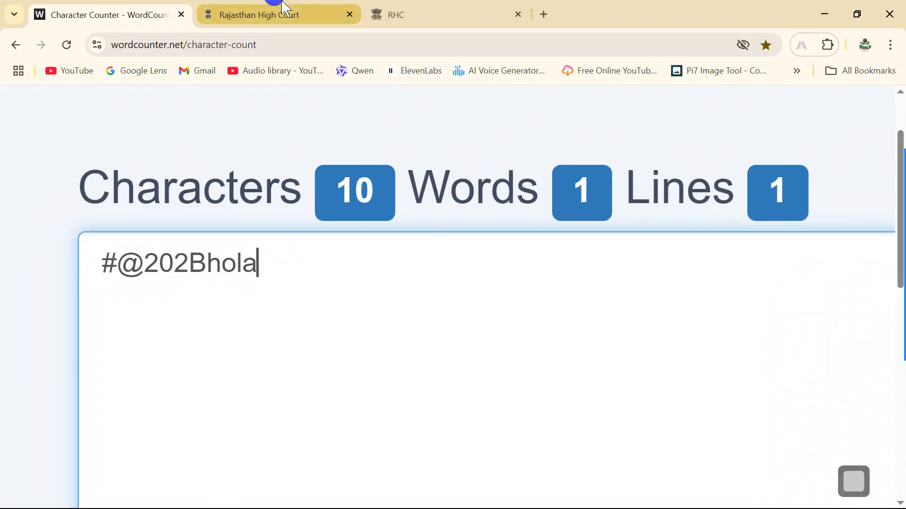
- Switch to the Rajasthan High Court registration form and examine the username and password length and character rules
click(283, 14)
click(391, 15)
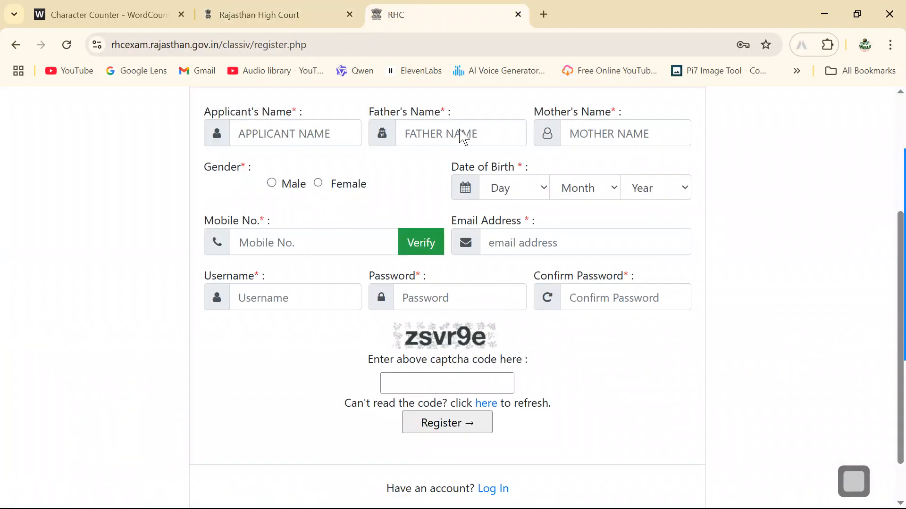
click(280, 287)
click(662, 351)
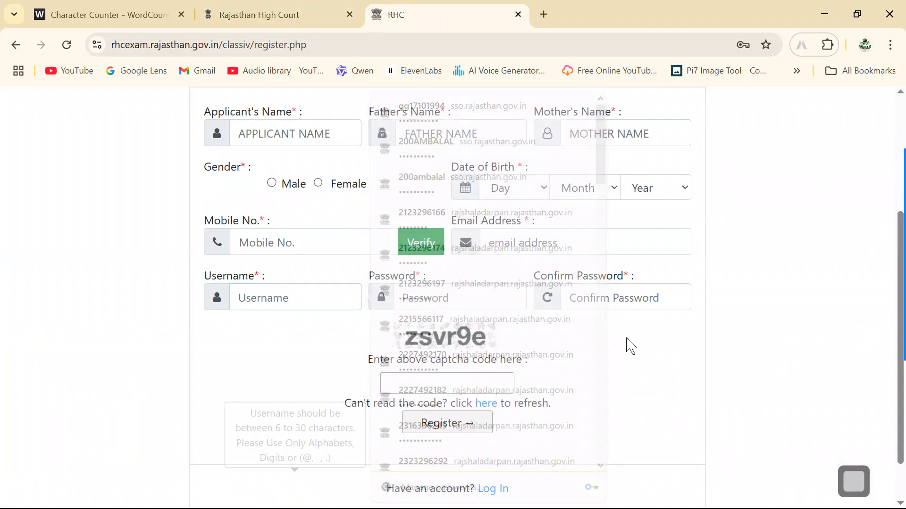
mouse_move(484, 289)
click(336, 294)
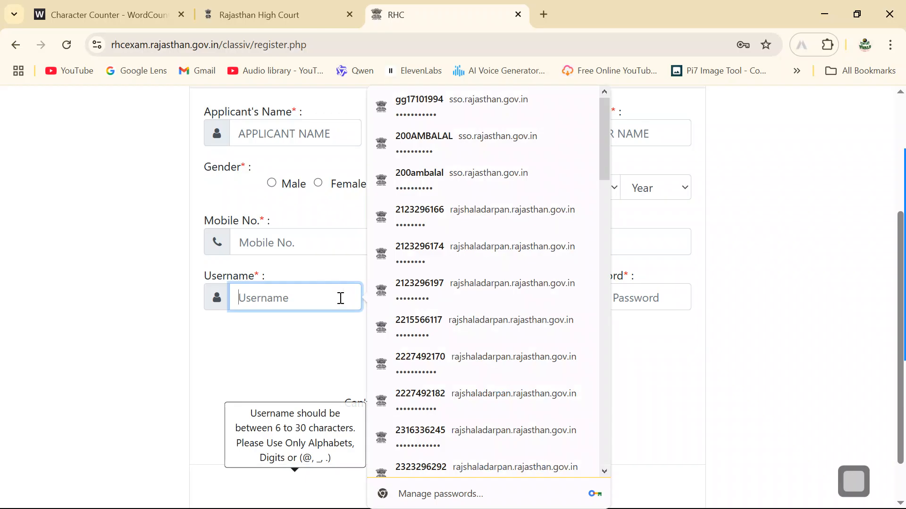
click(336, 330)
click(411, 297)
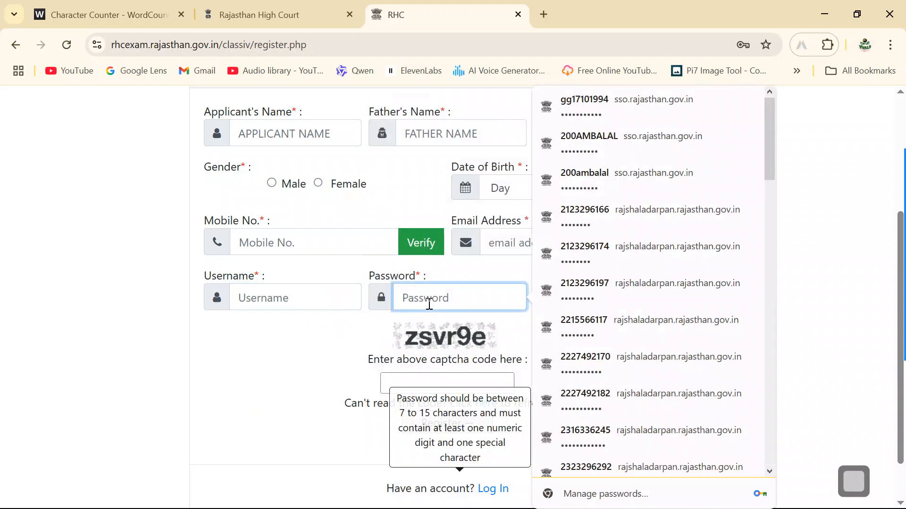
click(370, 333)
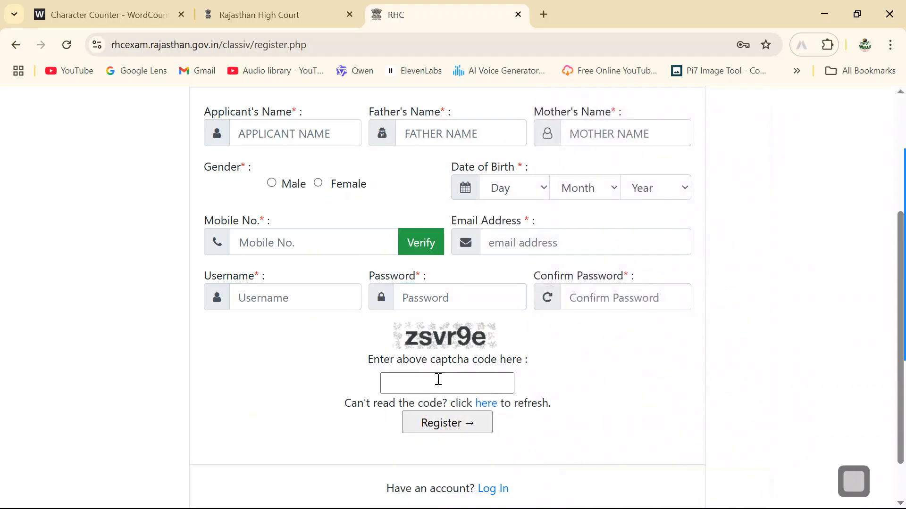
scroll(445, 382, up, 1)
scroll(450, 383, up, 2)
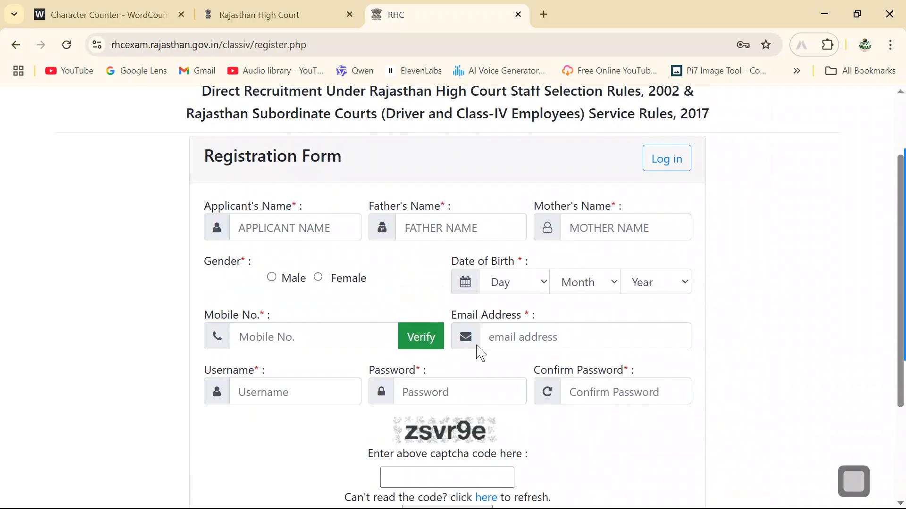
mouse_move(875, 330)
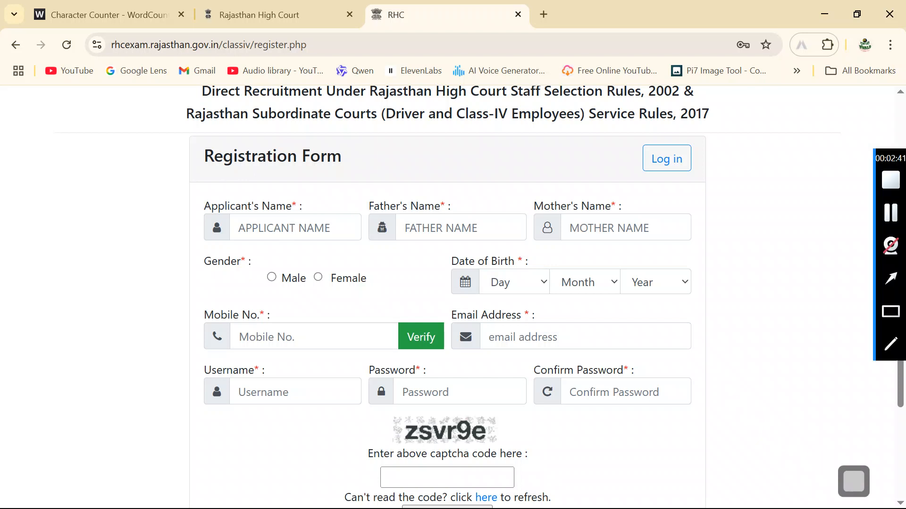
click(890, 213)
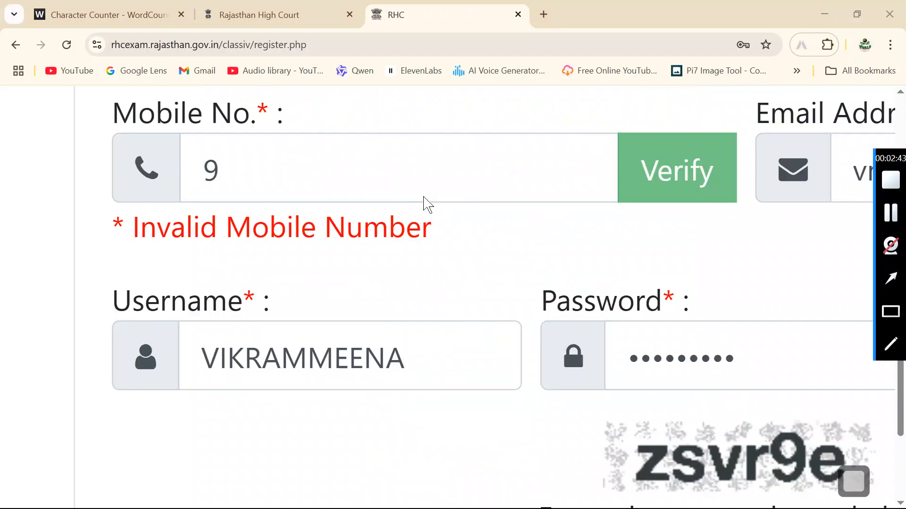
- Verify the applicant's mobile number by entering the OTP sent to the phone
click(320, 188)
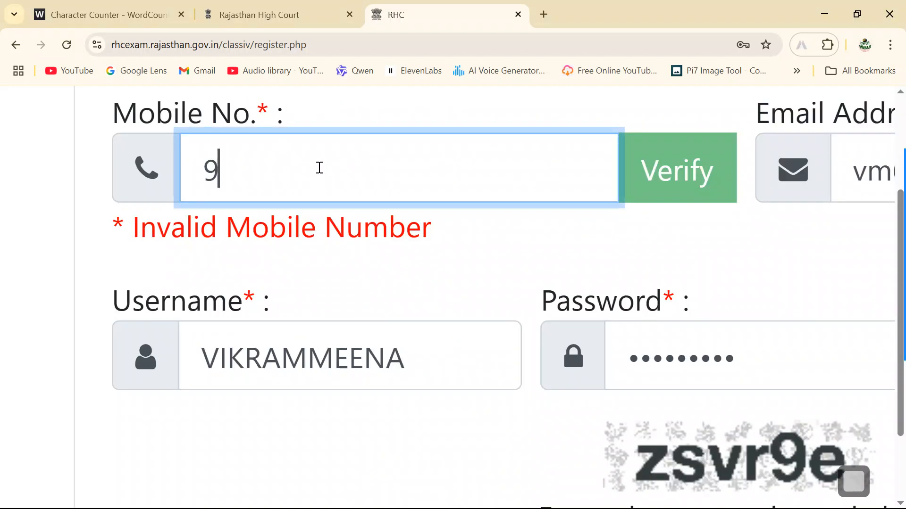
mouse_move(891, 278)
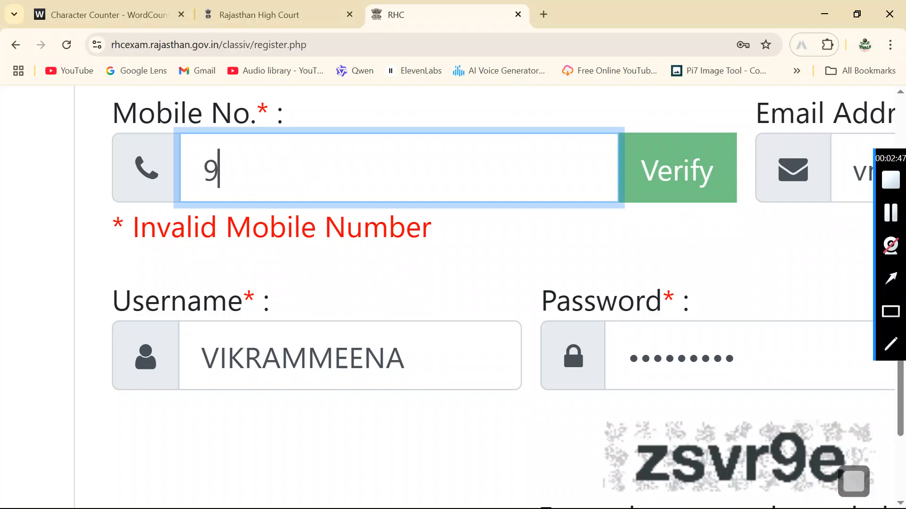
click(890, 213)
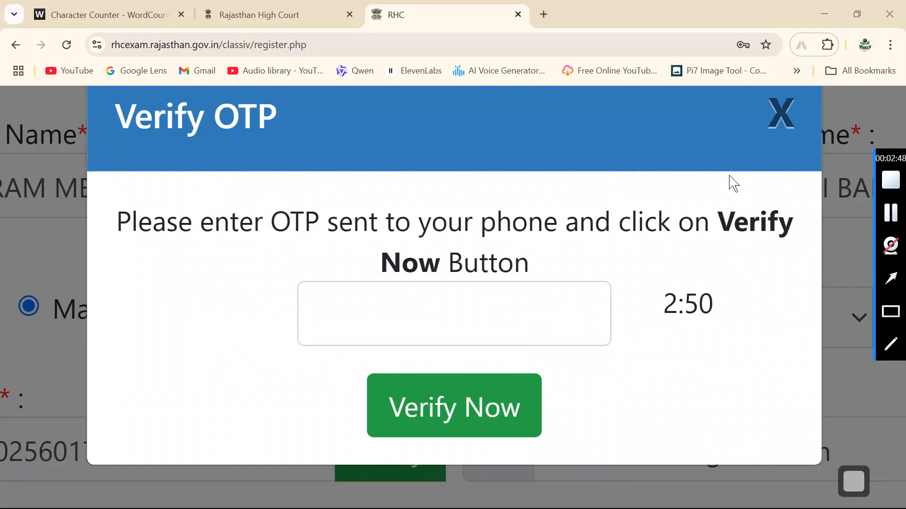
click(648, 132)
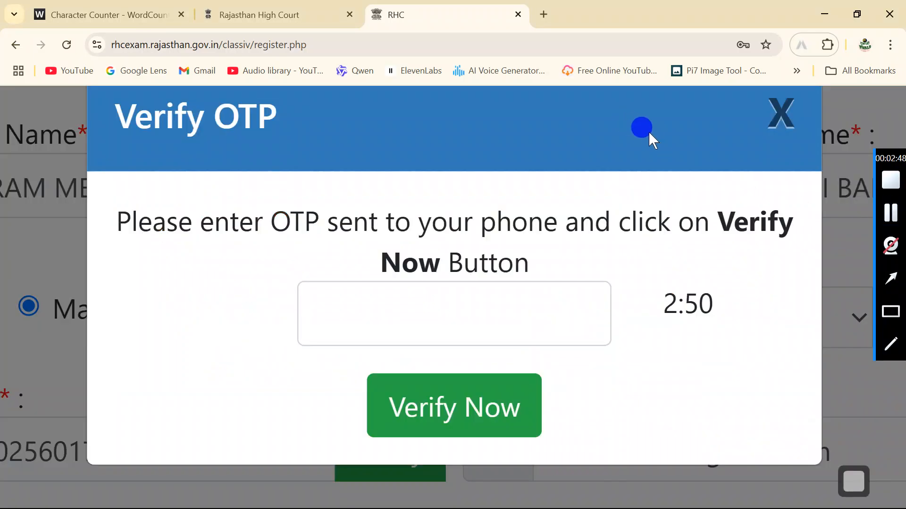
click(534, 312)
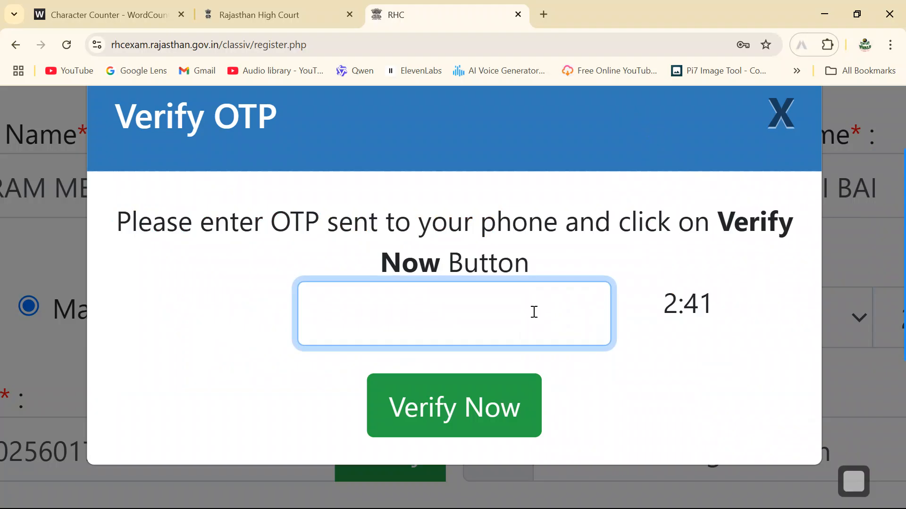
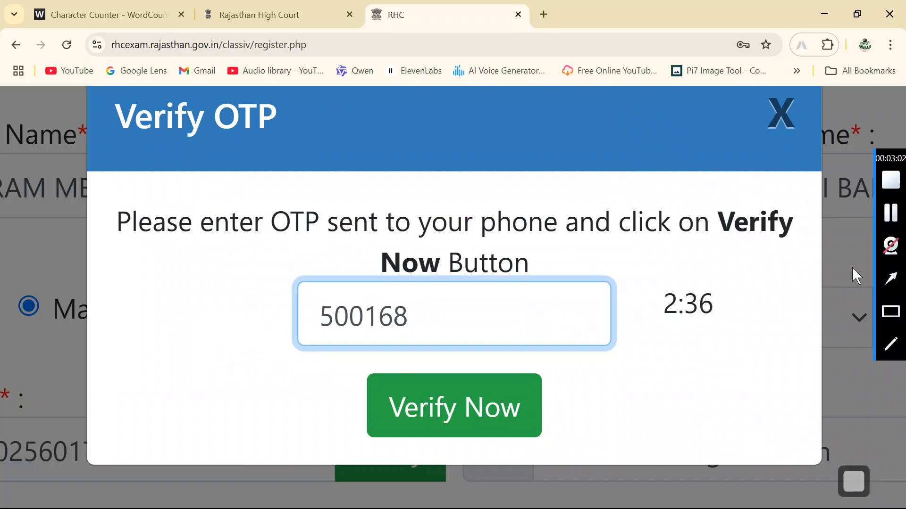
click(440, 402)
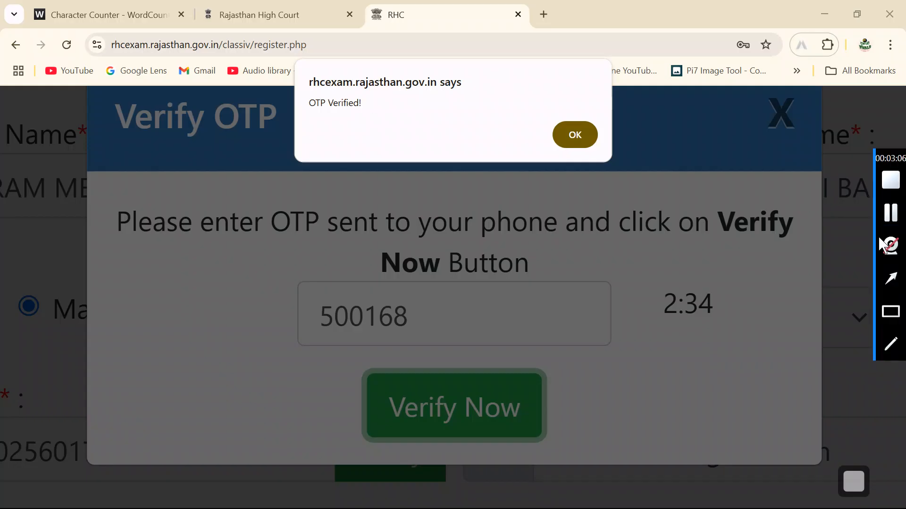
key(Return)
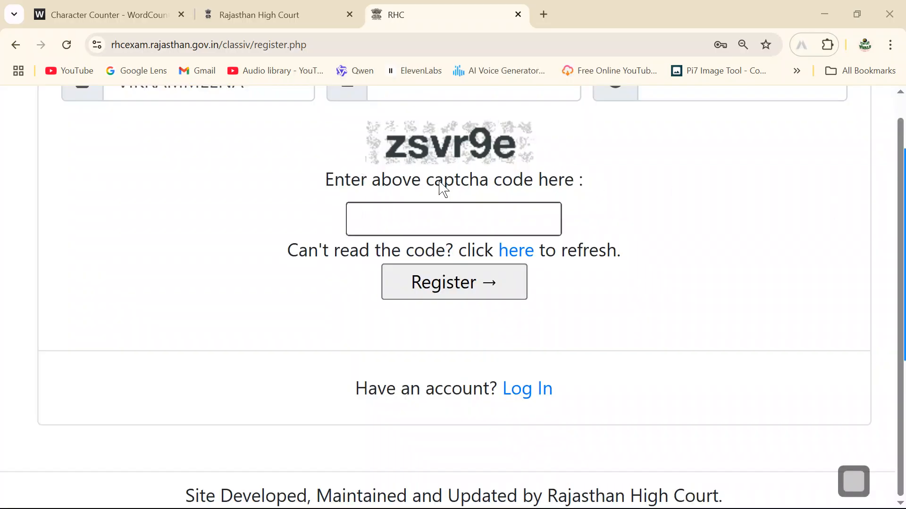
- Enter the displayed captcha code in the registration form
click(418, 210)
text(Z)
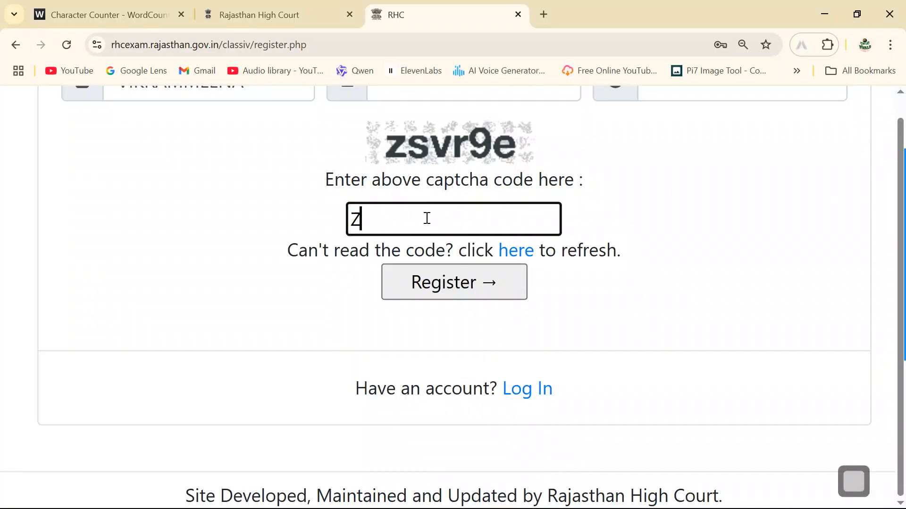
key(BackSpace)
text(ZSVr9e)
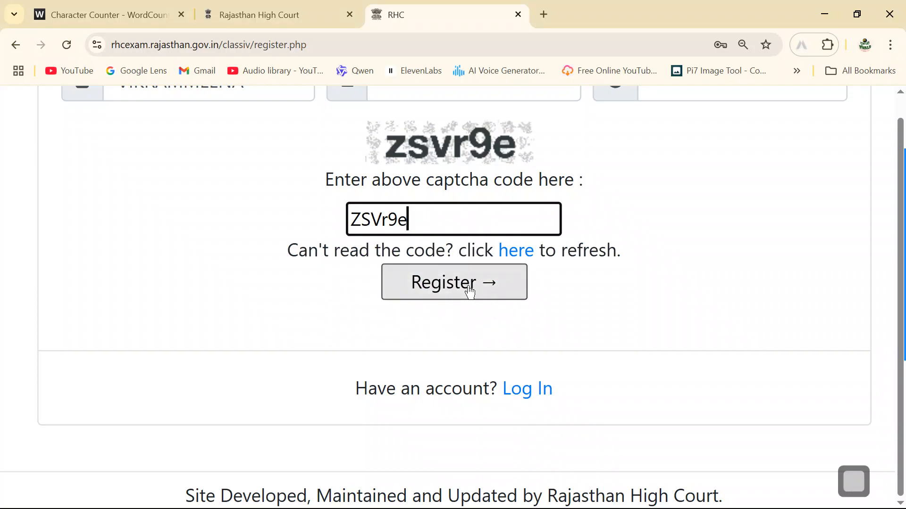
- Submit the registration form and confirm saving the applicant's details
drag(277, 256, 358, 250)
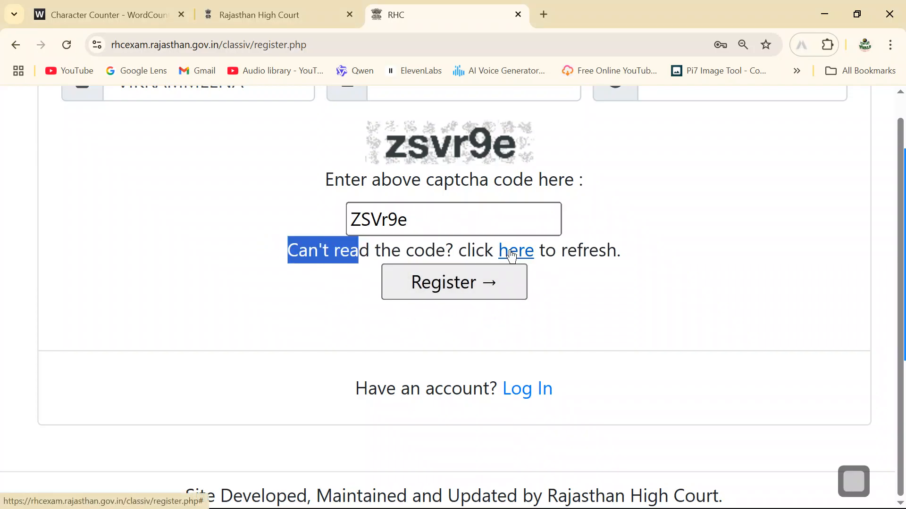
click(540, 288)
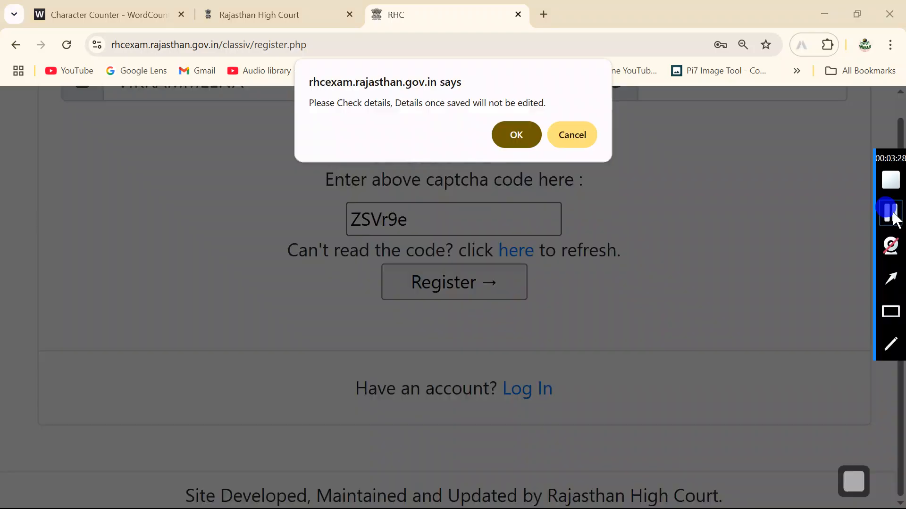
drag(323, 103, 396, 103)
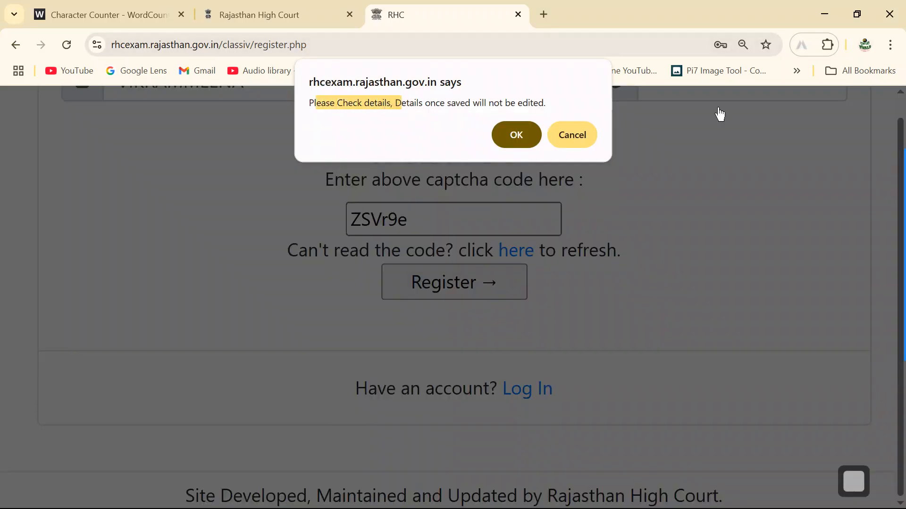
click(516, 142)
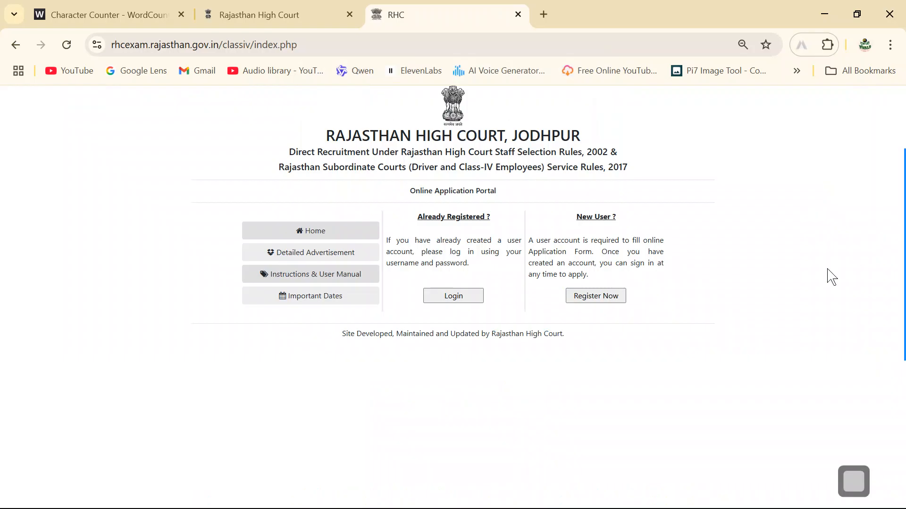
- Open the login form for already registered users from the Online Application Portal
key(ctrl+plus)
key(ctrl+plus)
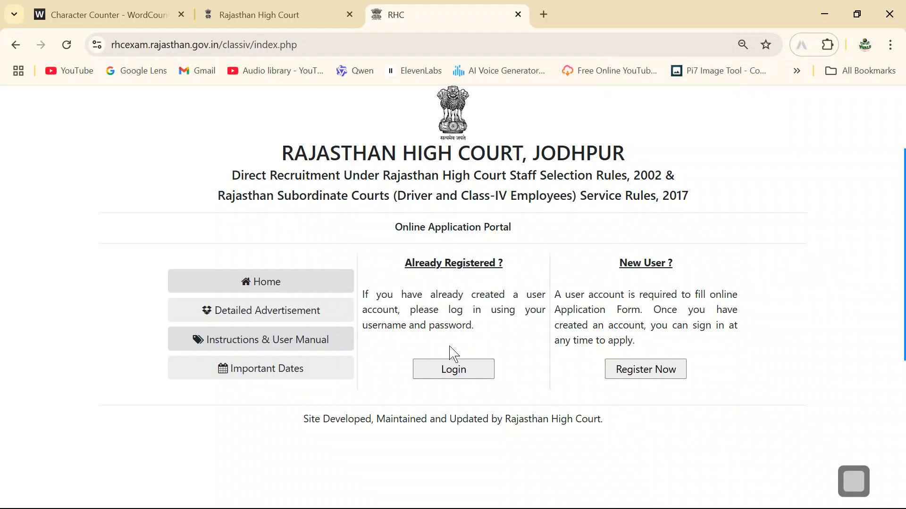
click(449, 369)
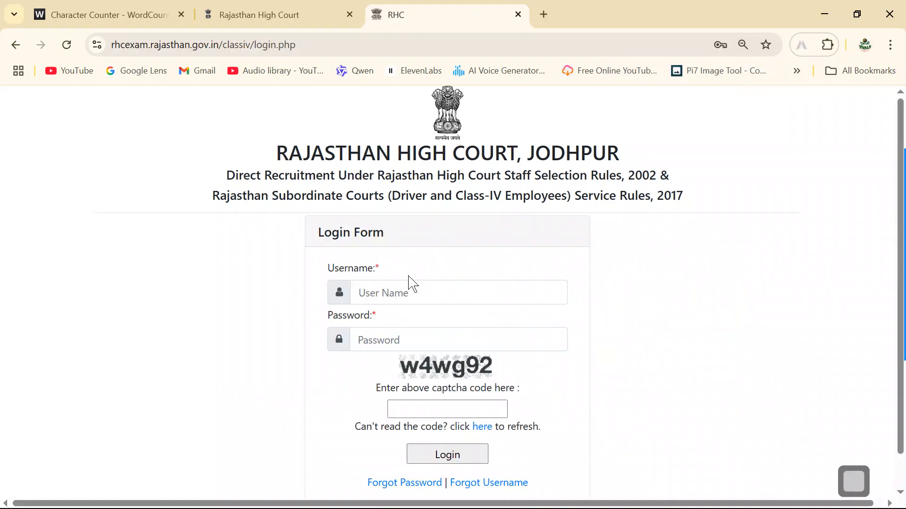
key(ctrl+plus)
key(ctrl+plus)
scroll(431, 327, down, 3)
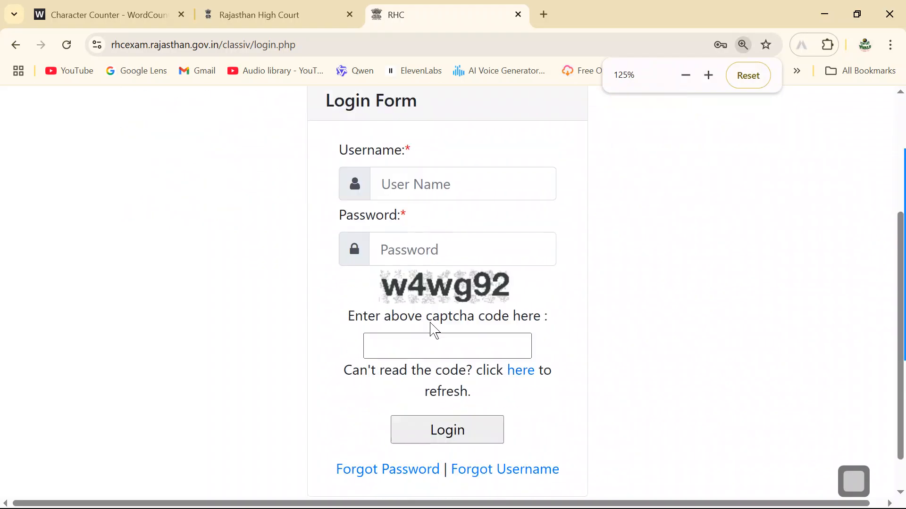
- Fill in the login form's username and password from the newly registered account's saved credentials
click(429, 177)
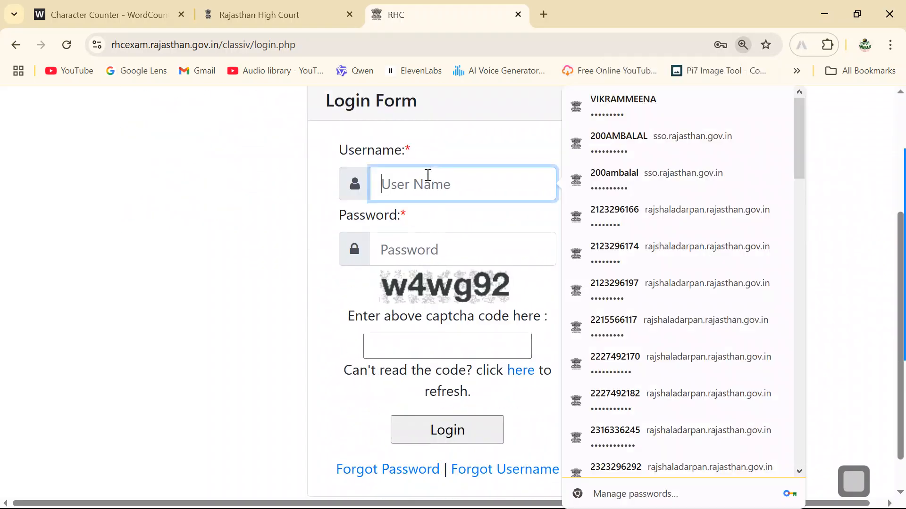
click(603, 107)
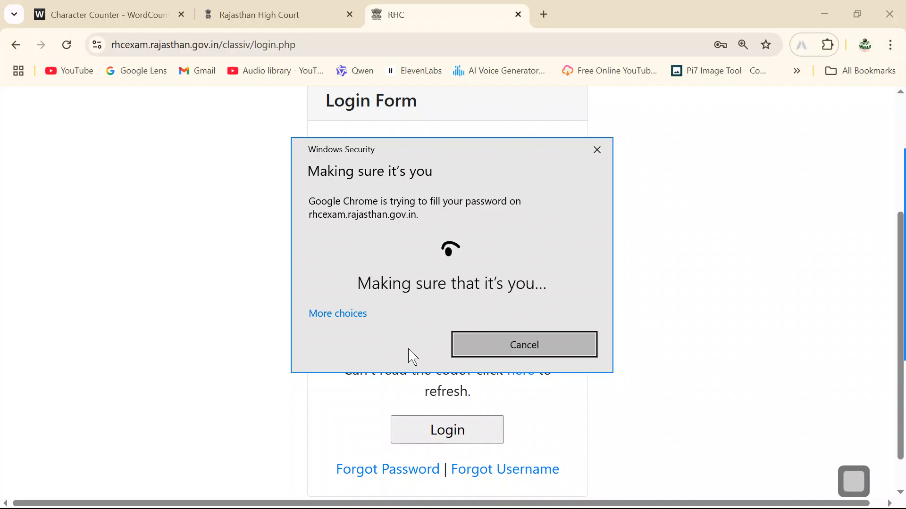
click(410, 361)
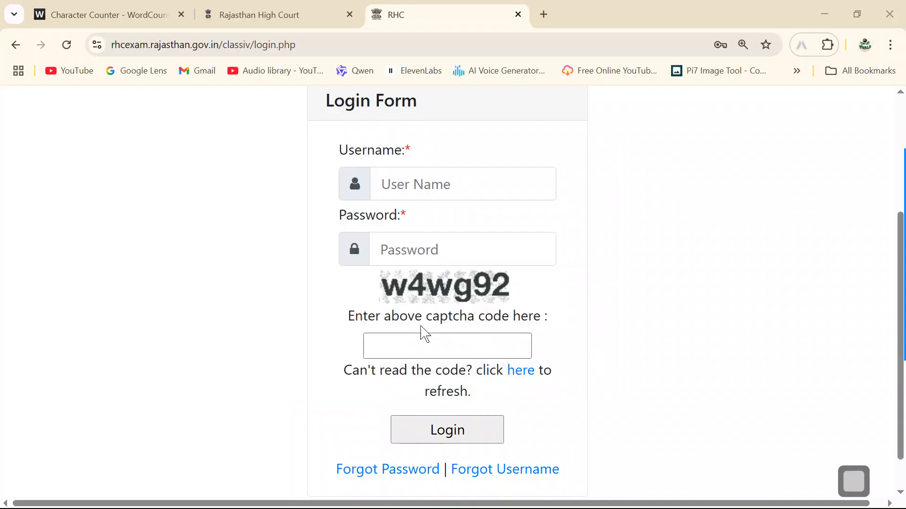
- Enter the displayed captcha code in the login form and log in to the applicant account
click(388, 341)
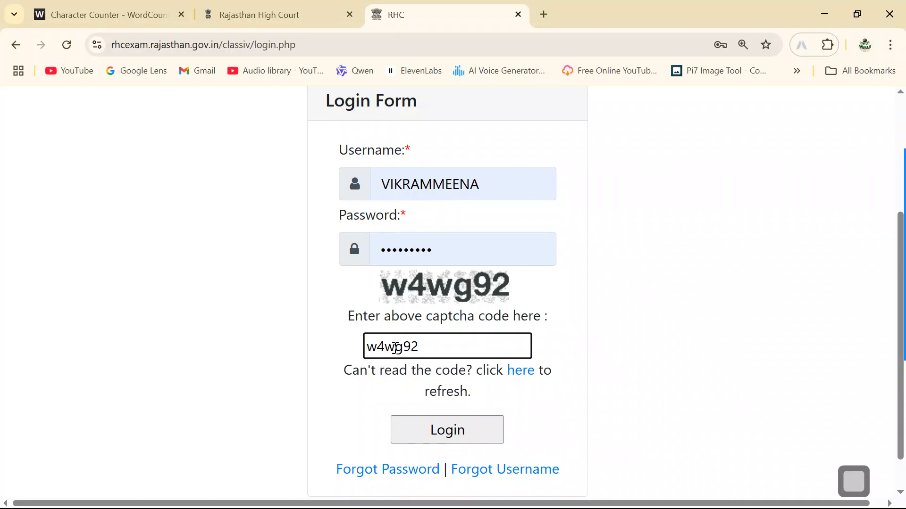
scroll(425, 368, down, 1)
mouse_move(903, 264)
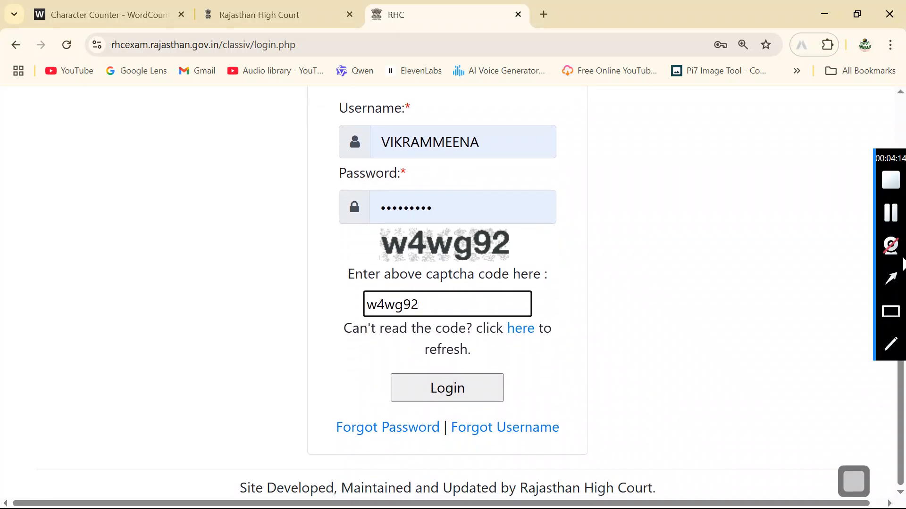
key(Return)
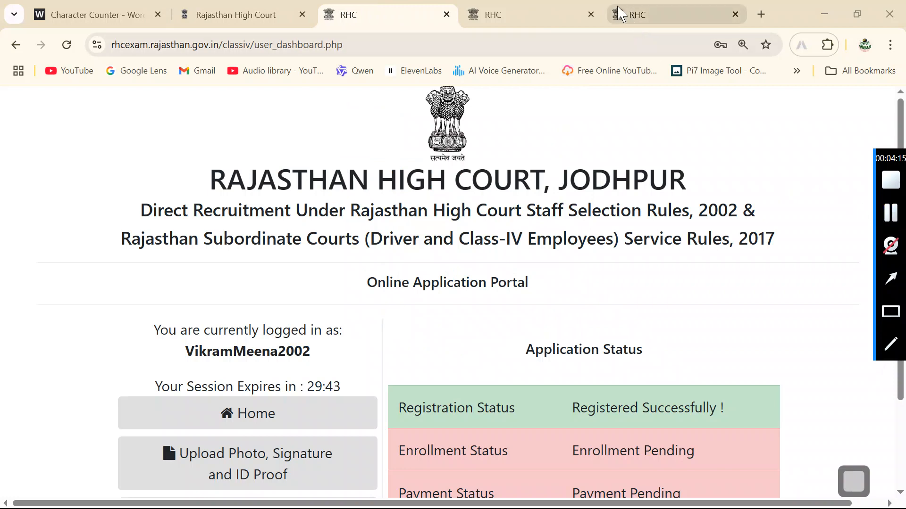
- Examine the Forgot Username page's date of birth, registered mobile number and captcha fields, and return to the user dashboard
click(573, 18)
scroll(495, 273, up, 1)
scroll(494, 273, down, 2)
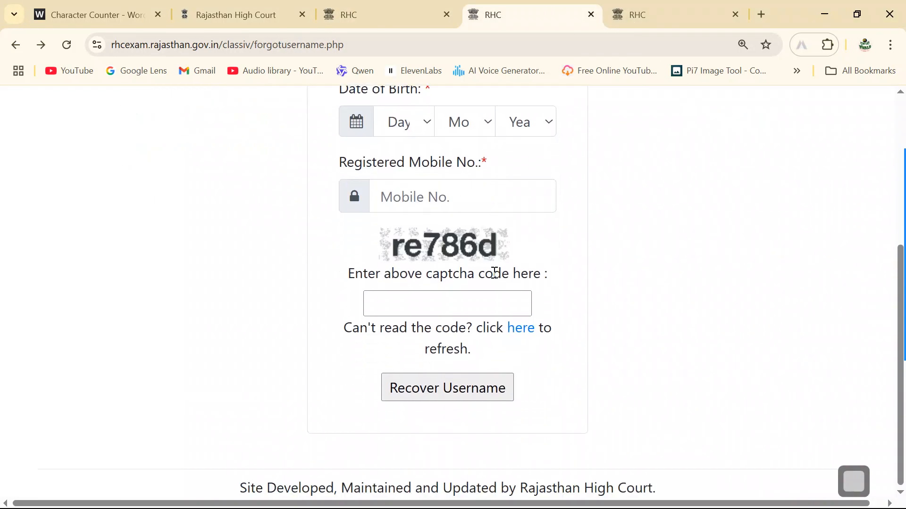
scroll(206, 141, up, 5)
click(392, 15)
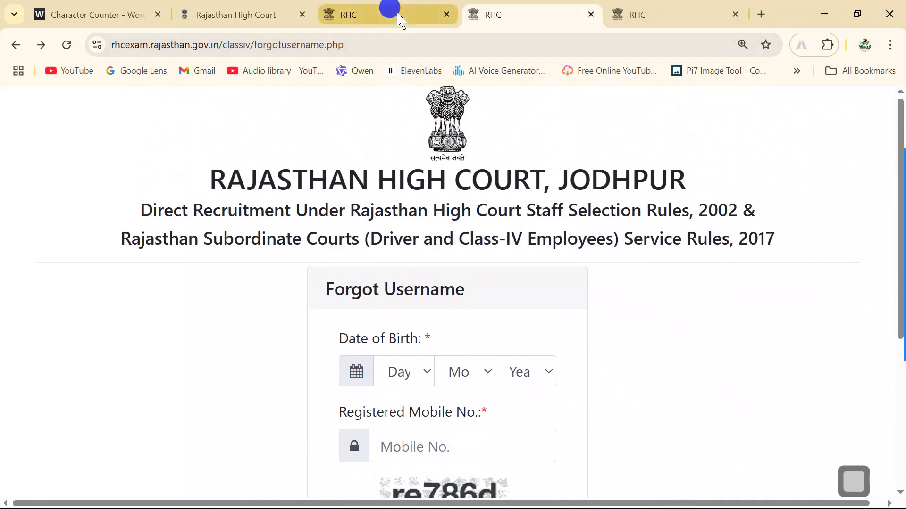
- Open the Online Application Portal from the Class IV recruitment page and review its Already Registered and New User options
click(236, 15)
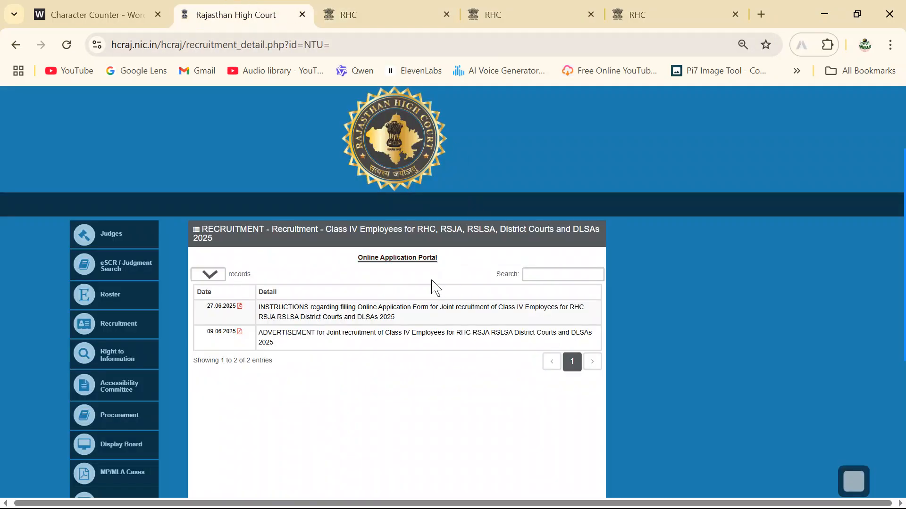
click(398, 258)
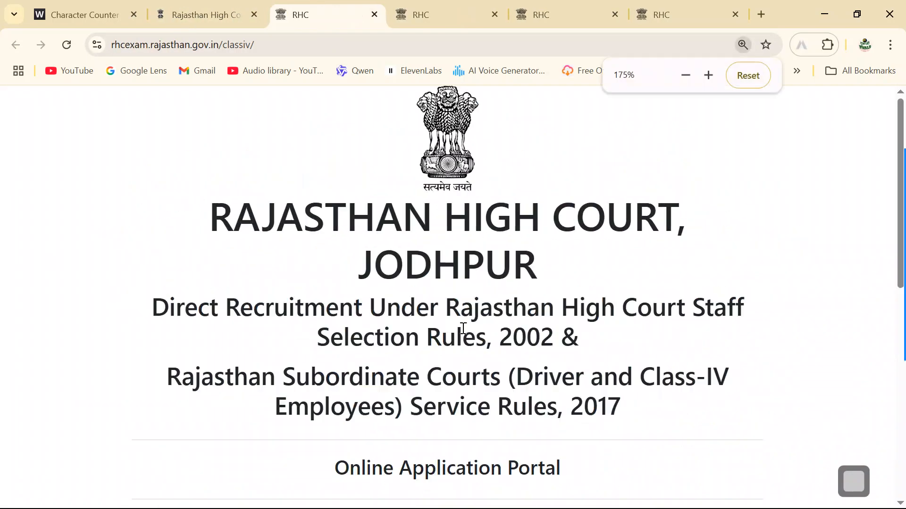
key(ctrl+minus)
key(ctrl+minus)
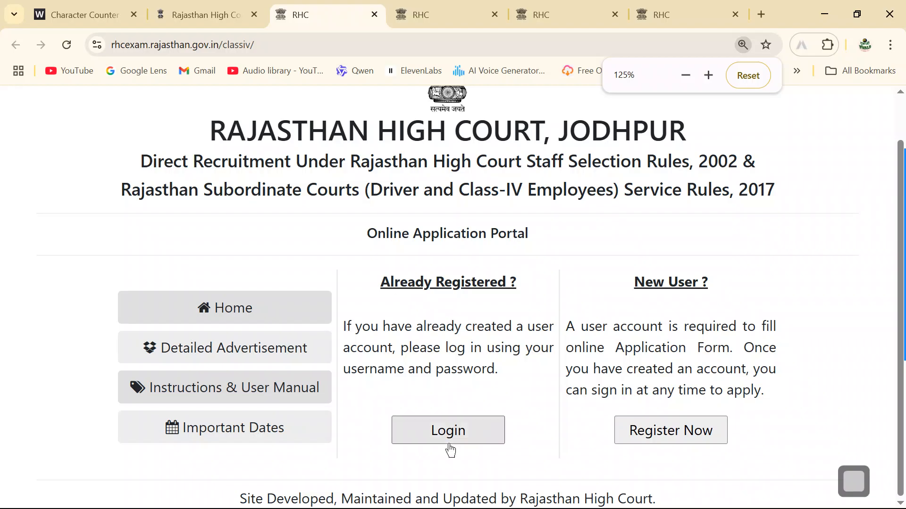
drag(624, 253, 685, 421)
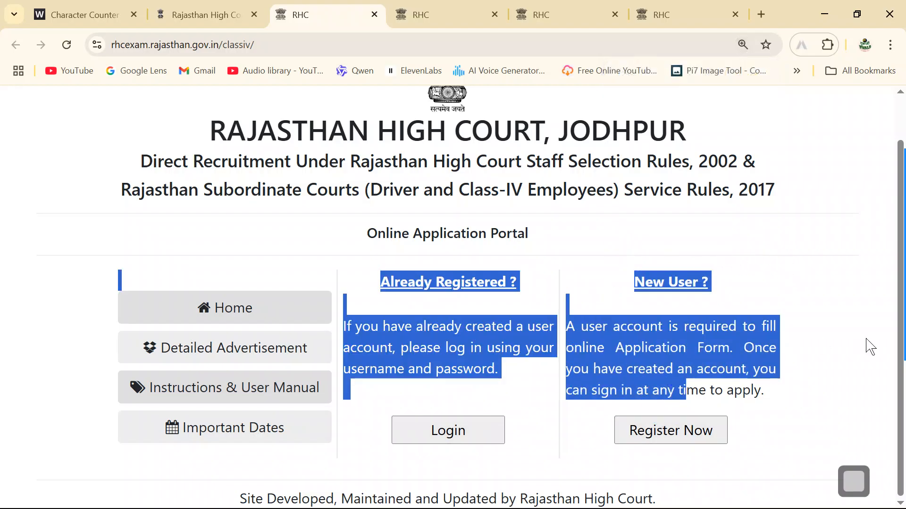
click(866, 343)
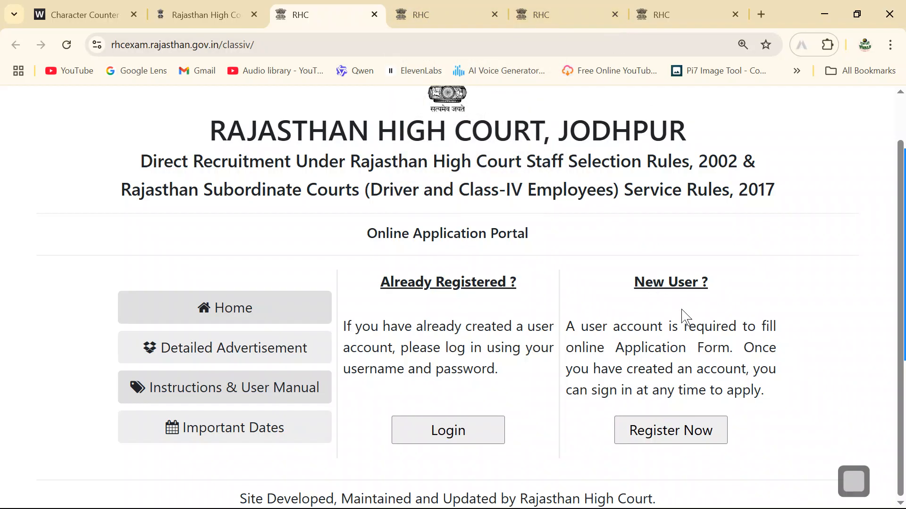
- Return to the logged-in user dashboard and open the page for uploading the photo, signature and ID proof
click(576, 13)
click(660, 15)
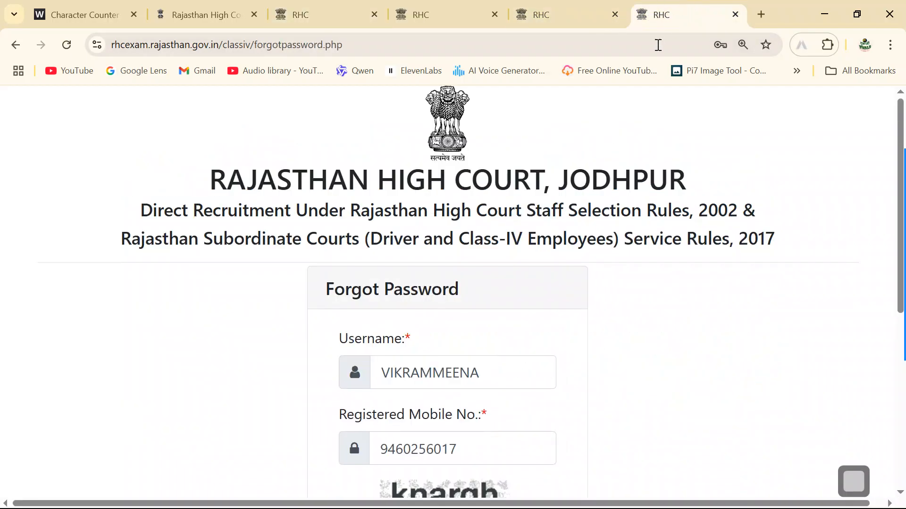
click(373, 13)
click(433, 9)
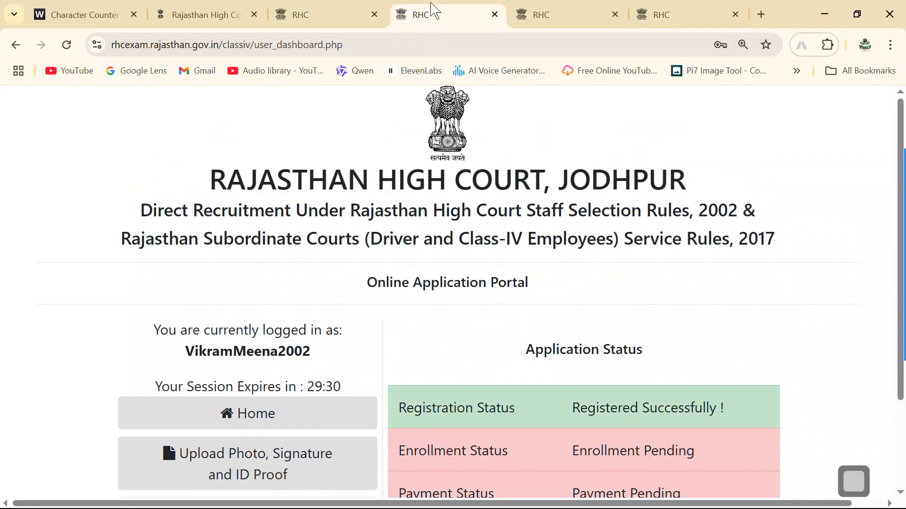
scroll(491, 275, down, 2)
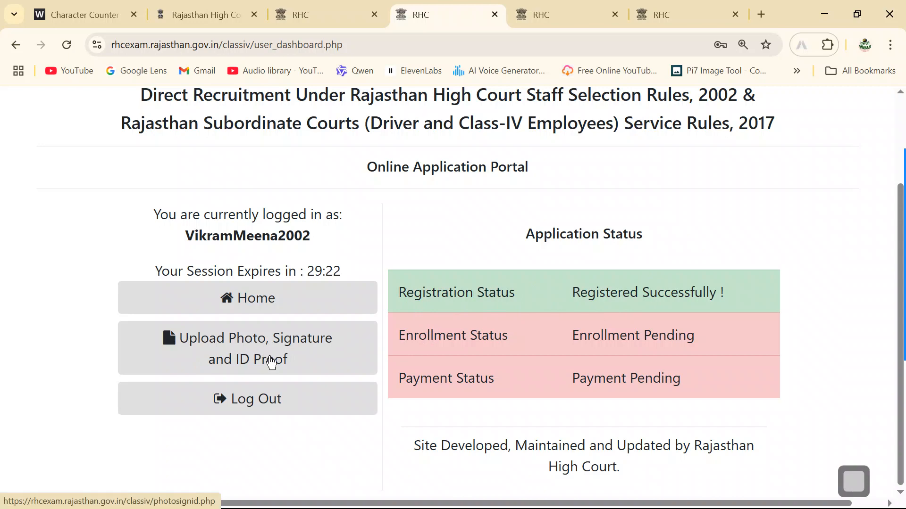
click(270, 348)
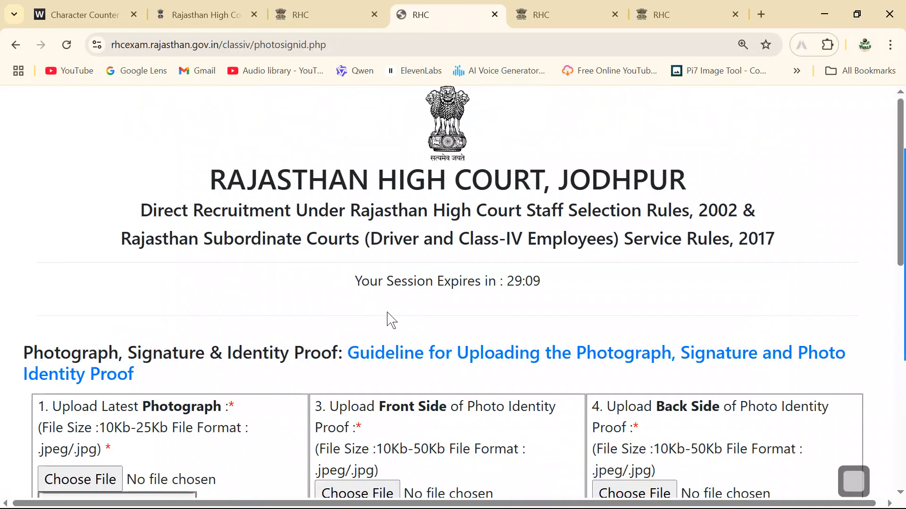
- Examine the file size and format requirements for the photograph and identity proof, opening and dismissing the photograph's file chooser
scroll(394, 320, down, 2)
scroll(394, 321, down, 4)
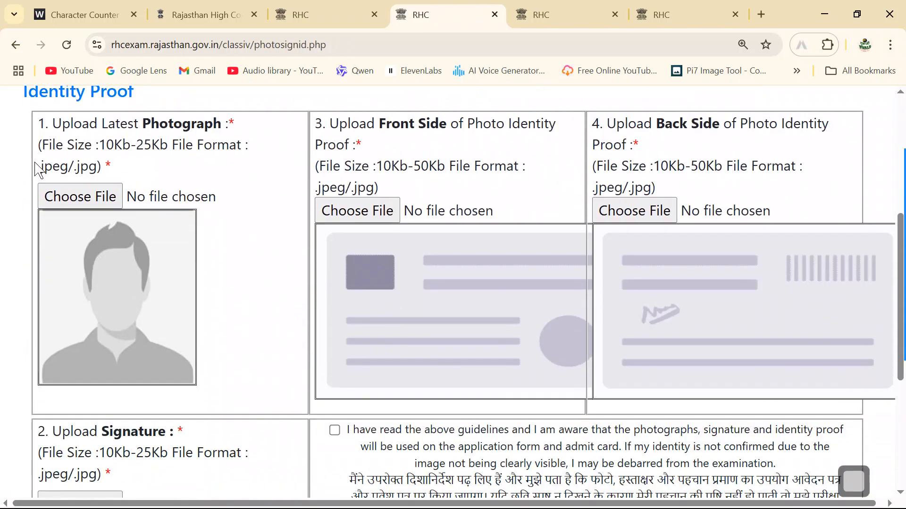
drag(98, 145, 157, 145)
click(156, 143)
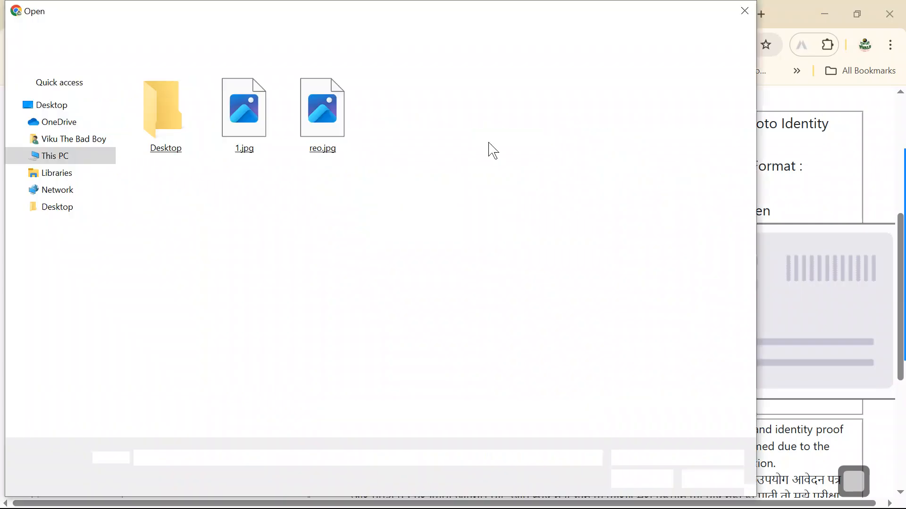
click(745, 11)
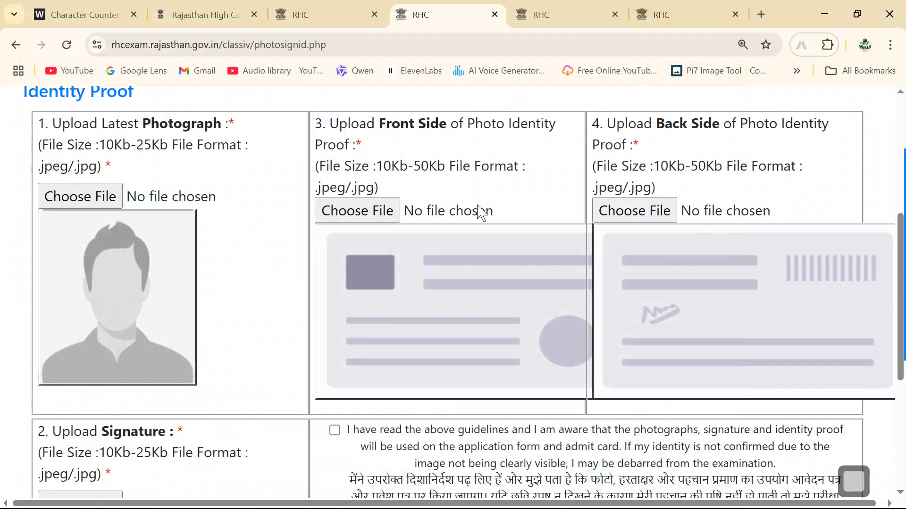
scroll(477, 206, up, 2)
scroll(477, 279, down, 2)
scroll(479, 299, up, 2)
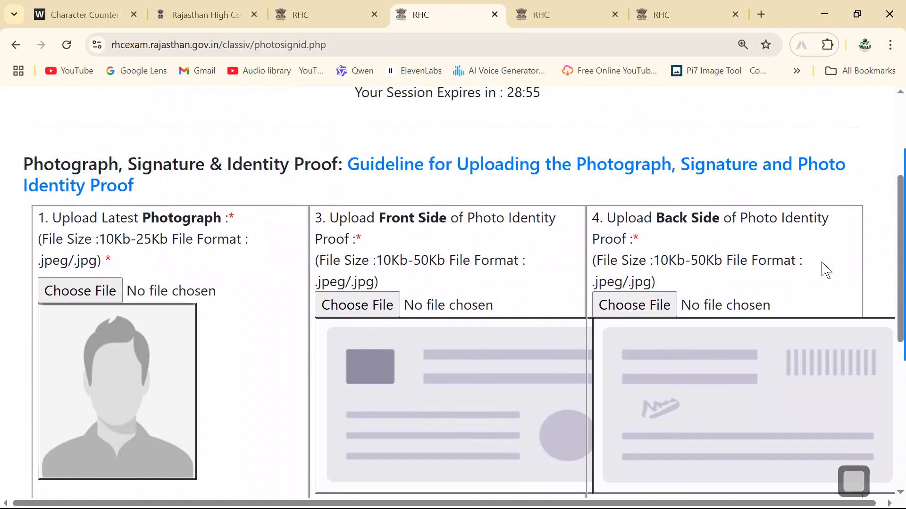
mouse_move(895, 250)
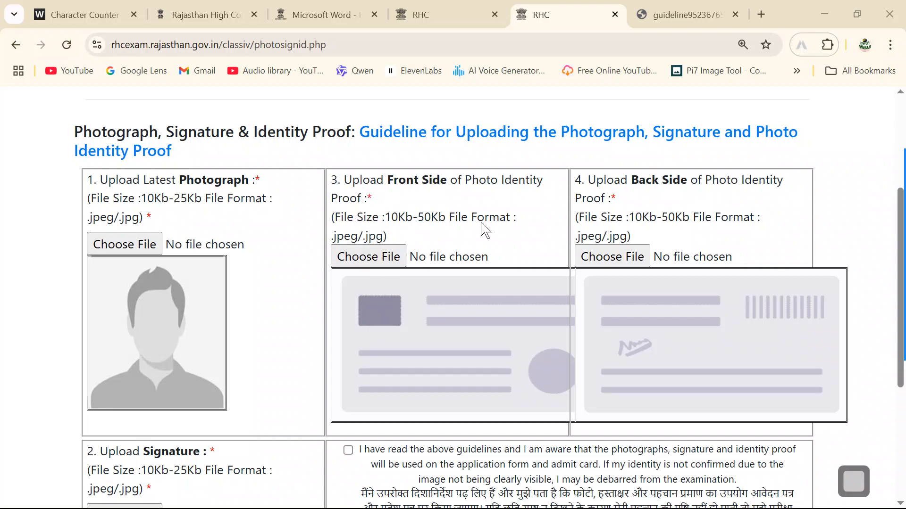
- Examine the file requirements for the identity proof's front side, then open and dismiss its file chooser
key(ctrl+minus)
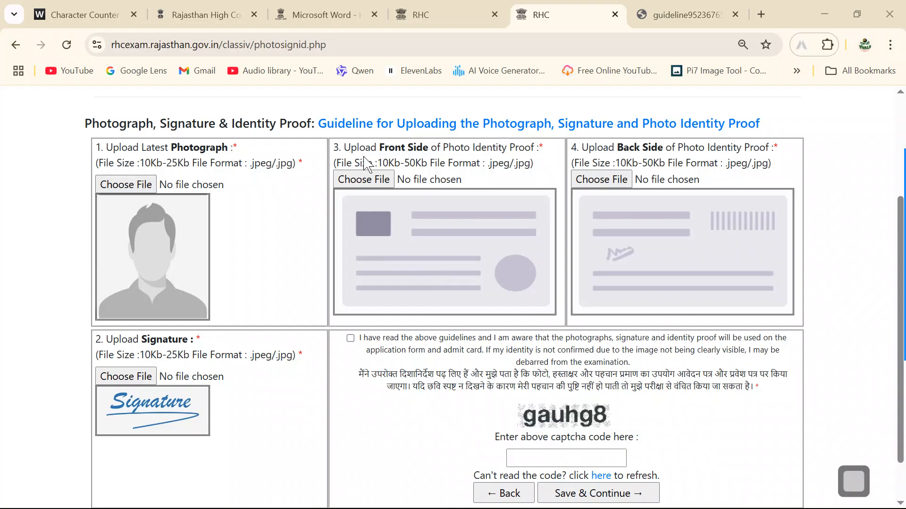
drag(377, 163, 413, 159)
click(413, 160)
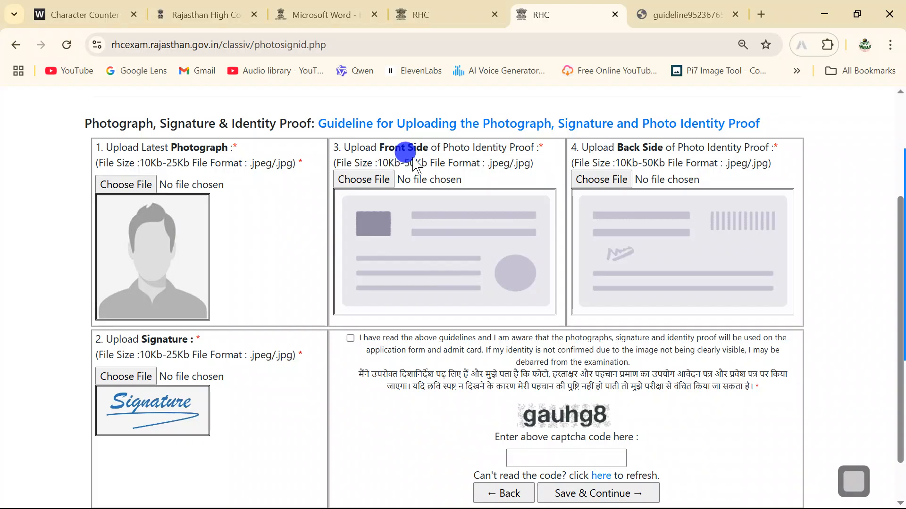
click(410, 174)
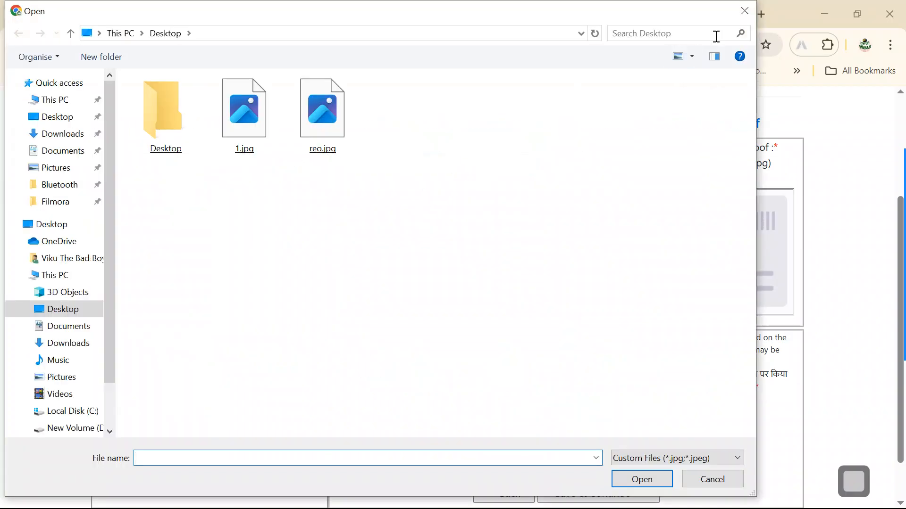
click(744, 11)
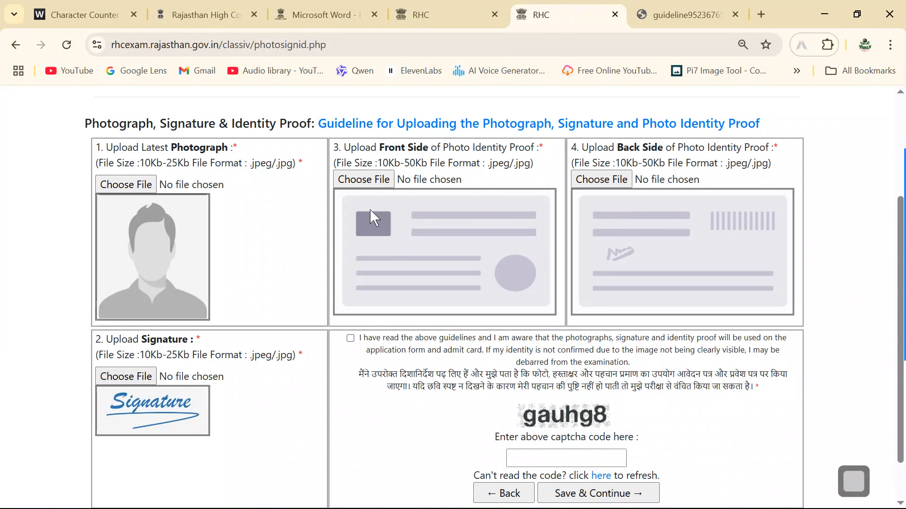
- Accept the declaration about the photograph, signature and identity proof guidelines, and review the upload form's sections and captcha field
click(350, 338)
scroll(392, 363, down, 1)
click(542, 404)
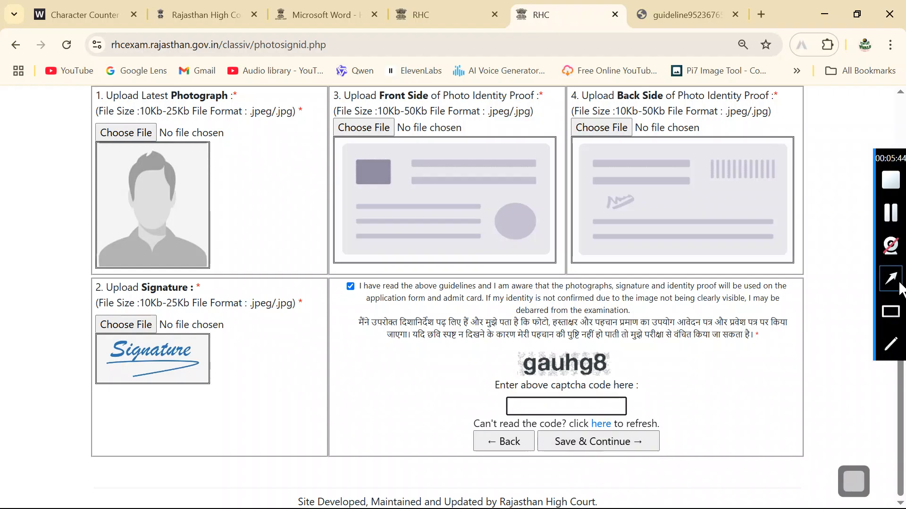
scroll(801, 261, up, 2)
scroll(572, 260, down, 2)
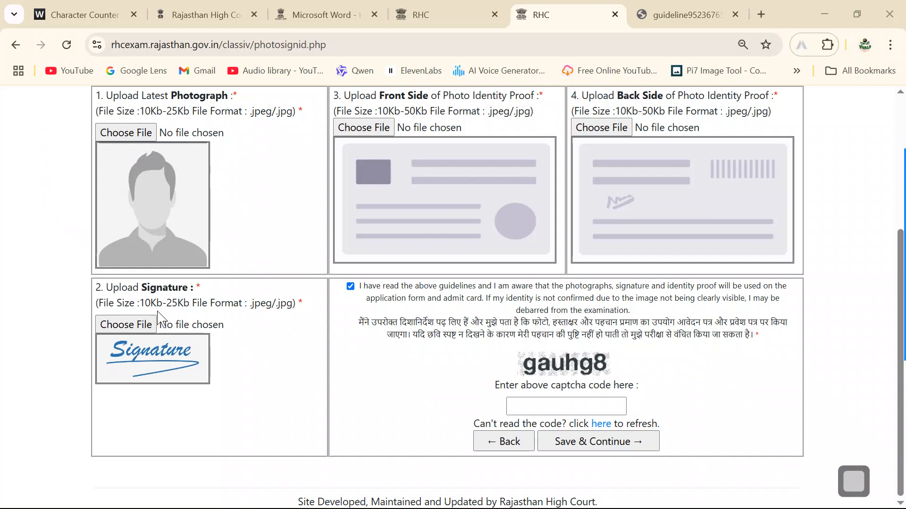
scroll(183, 373, up, 2)
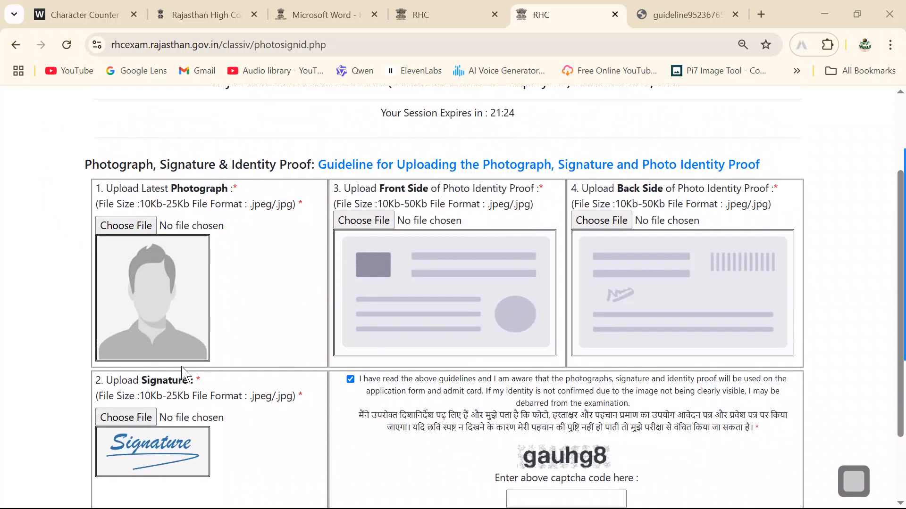
scroll(184, 373, down, 2)
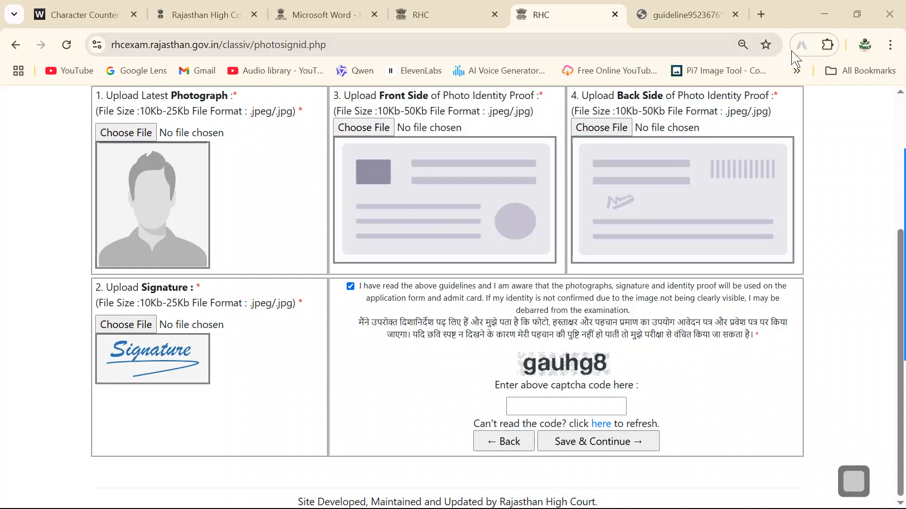
- Open a new browser tab
click(768, 21)
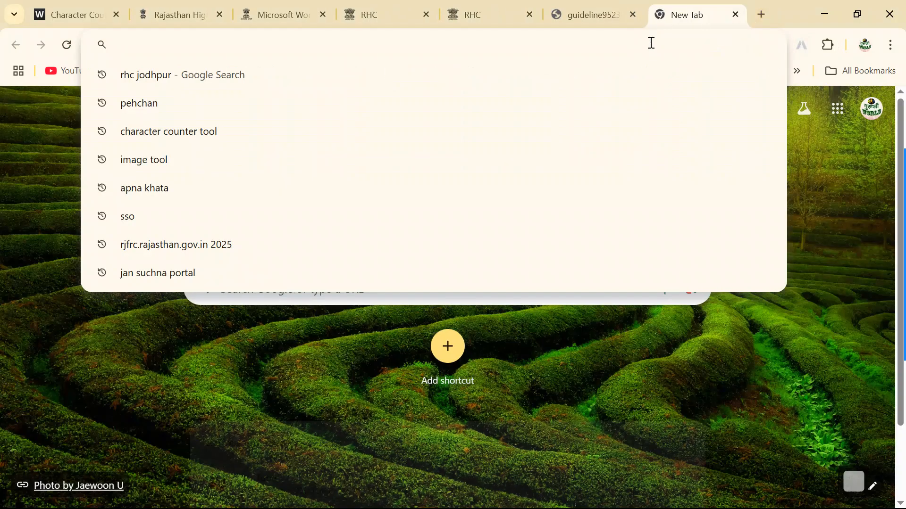
text(in)
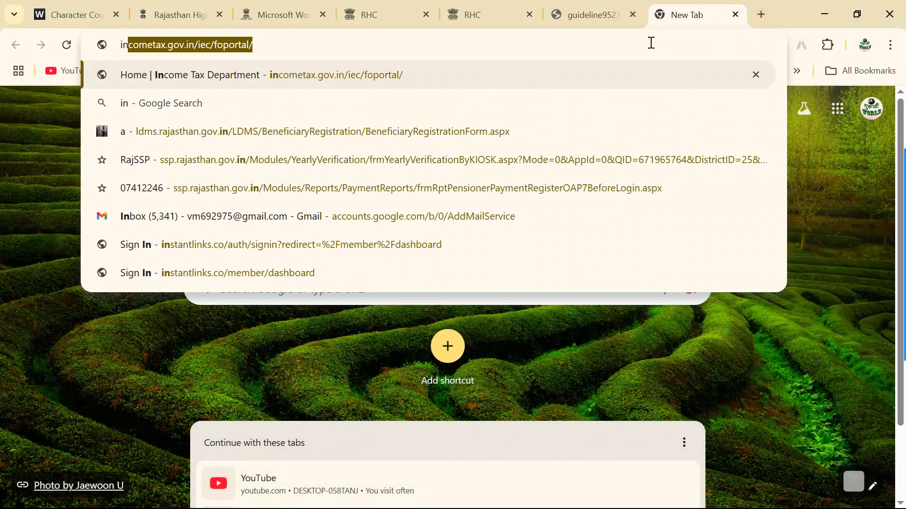
text(nag)
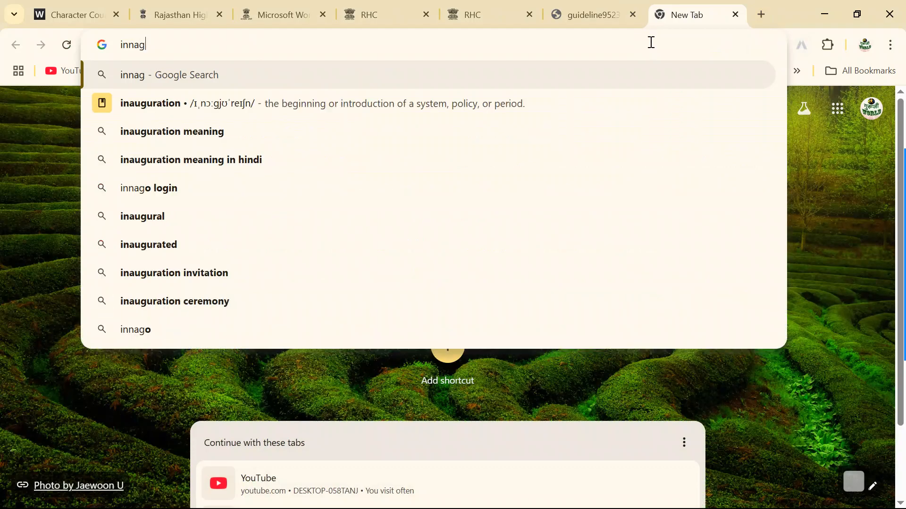
key(BackSpace)
key(BackSpace)
key(BackSpace)
key(BackSpace)
text(nm)
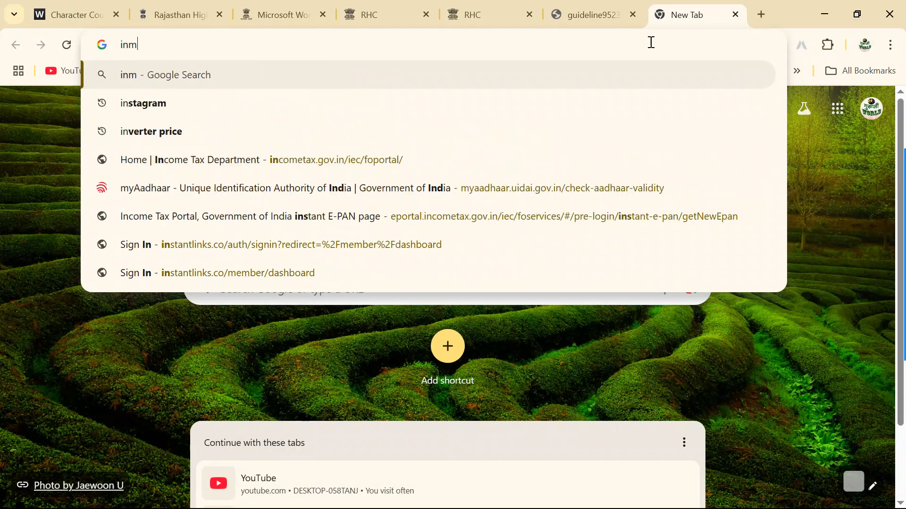
text(ag)
key(BackSpace)
key(BackSpace)
key(BackSpace)
key(BackSpace)
key(BackSpace)
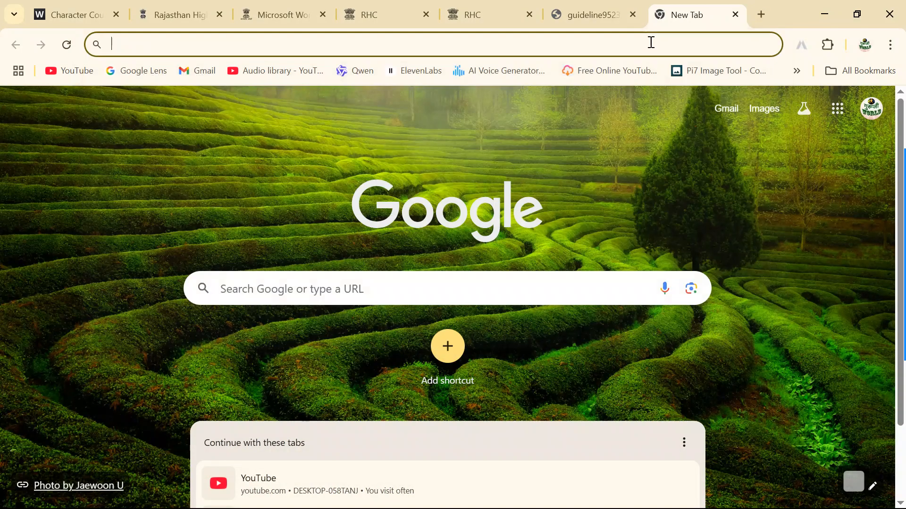
- Search Google for "image tool" and open the Pi7 Image Tool website
text(image.pi7.org)
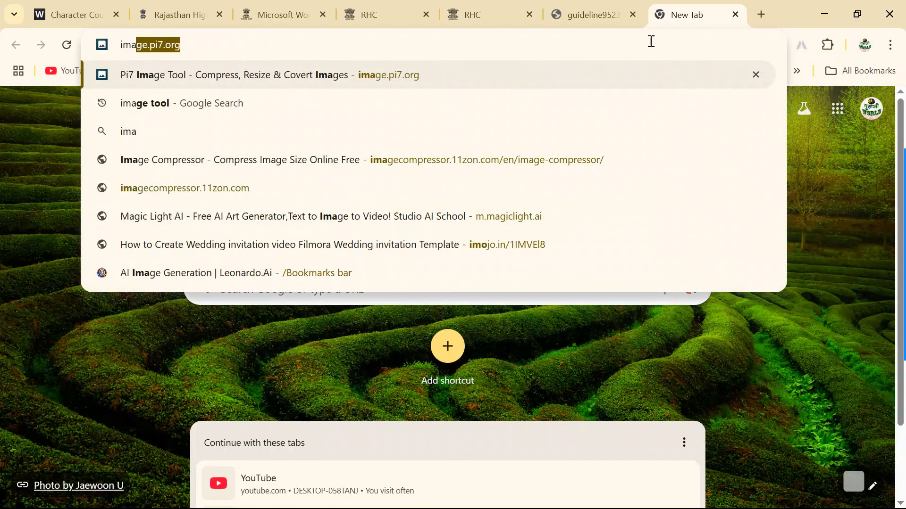
click(320, 102)
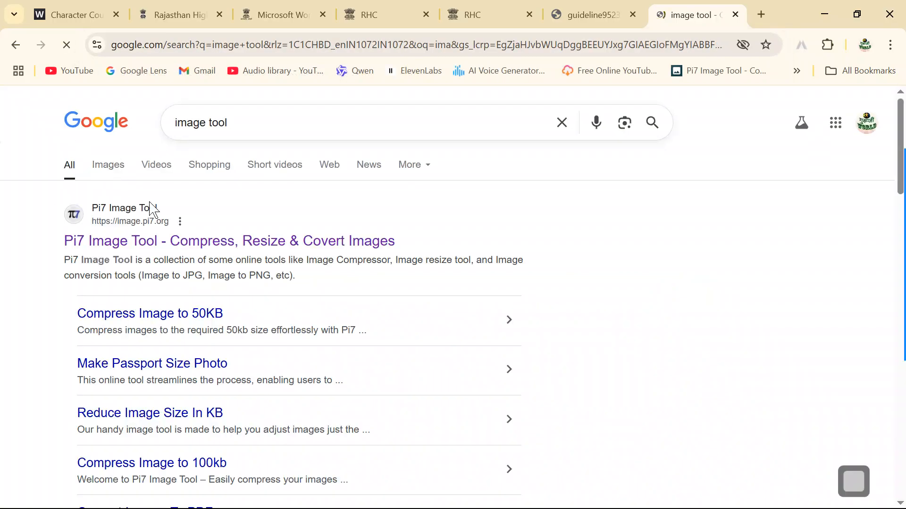
click(117, 247)
- Open the Reduce Image Size in KB tool and load Photo.jpg into it
scroll(233, 259, down, 2)
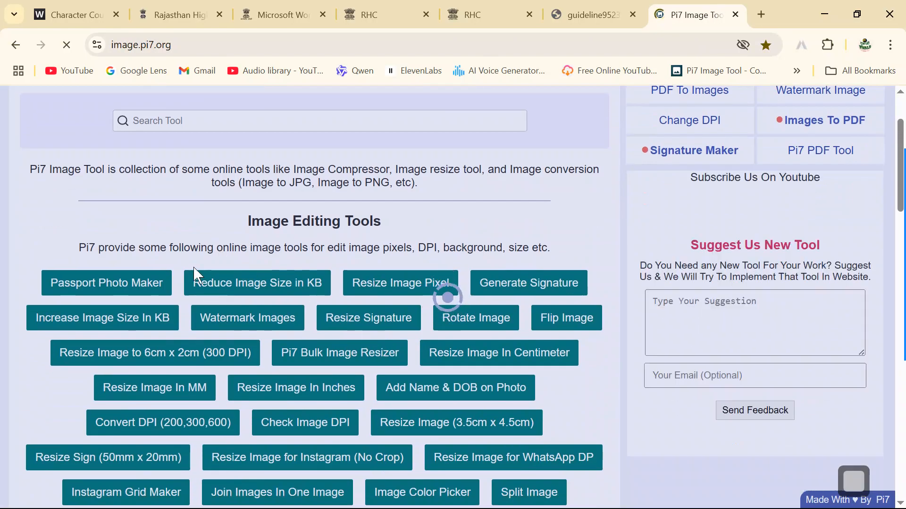
scroll(264, 287, down, 2)
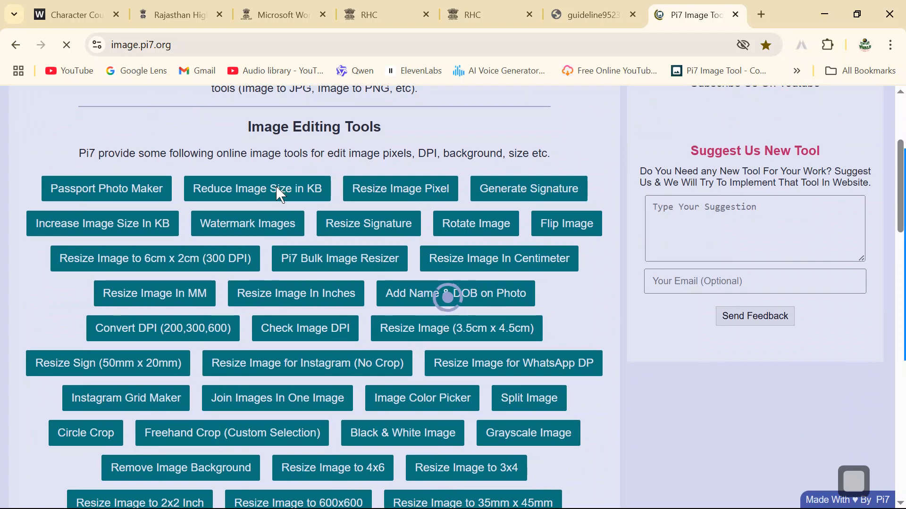
mouse_move(885, 202)
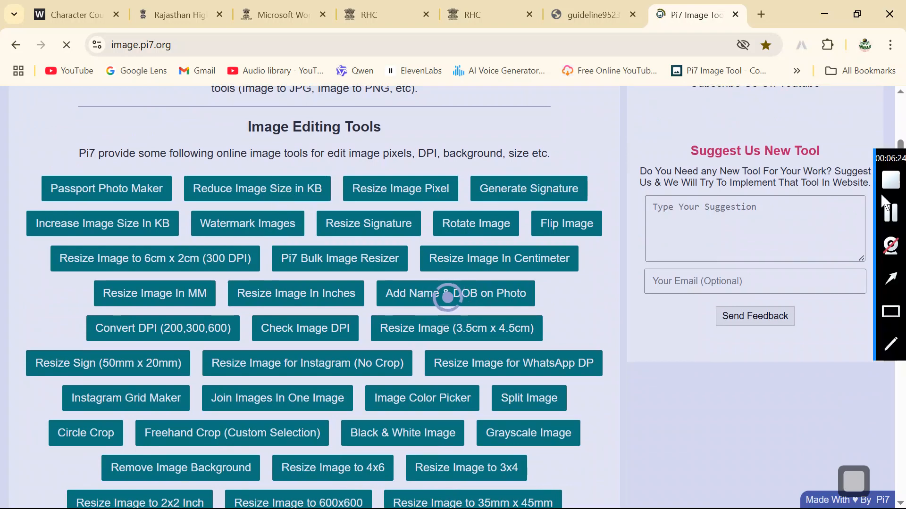
scroll(235, 294, down, 2)
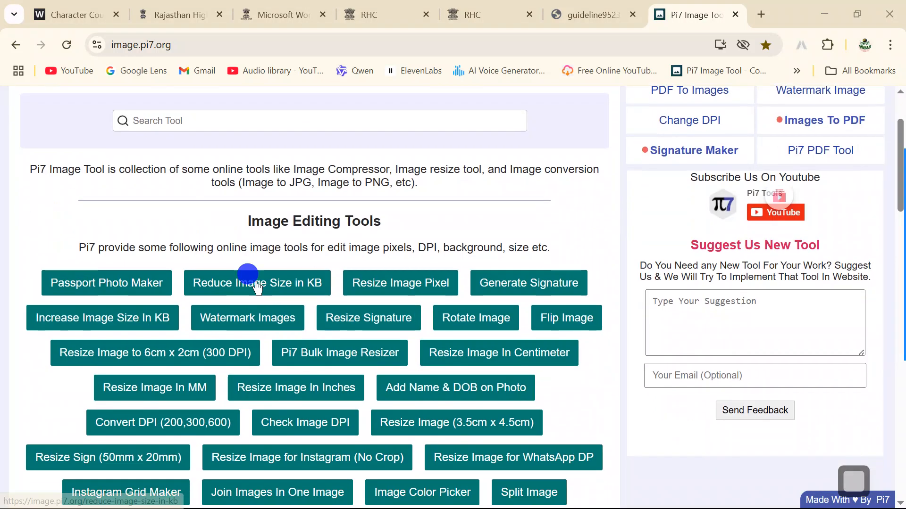
click(256, 284)
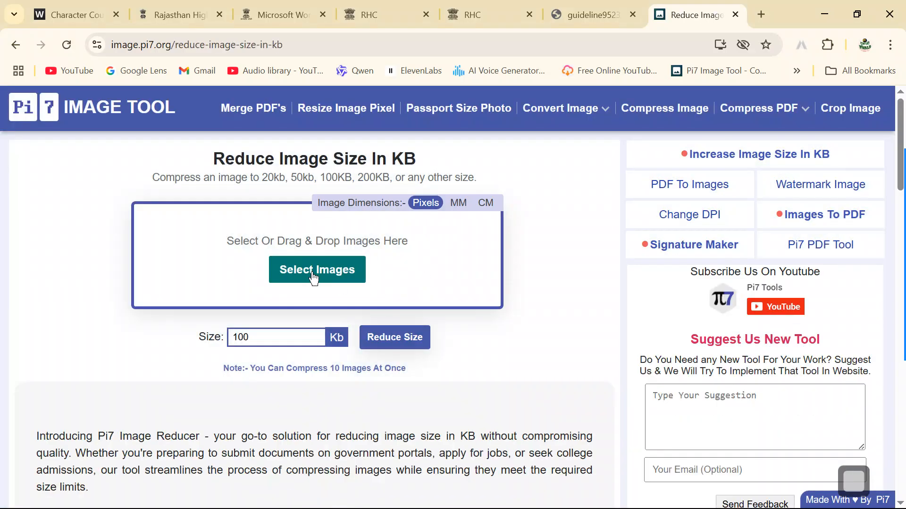
click(318, 273)
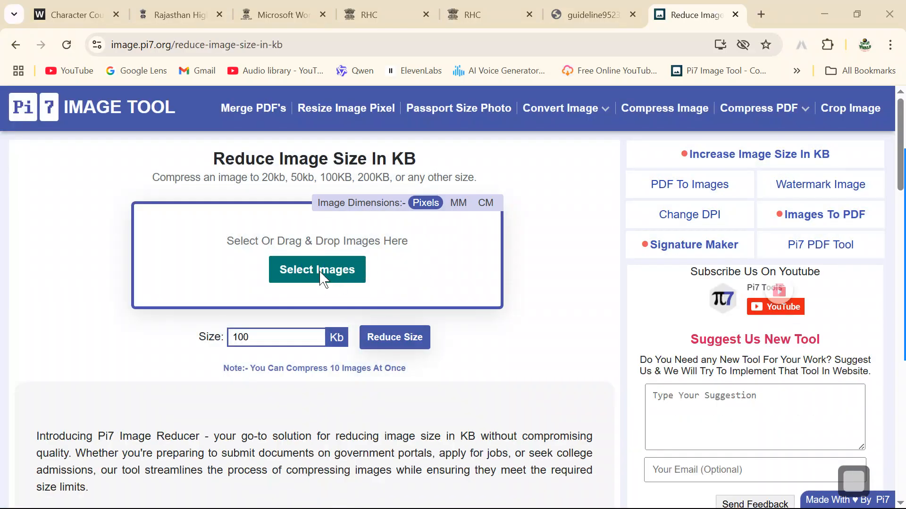
click(313, 251)
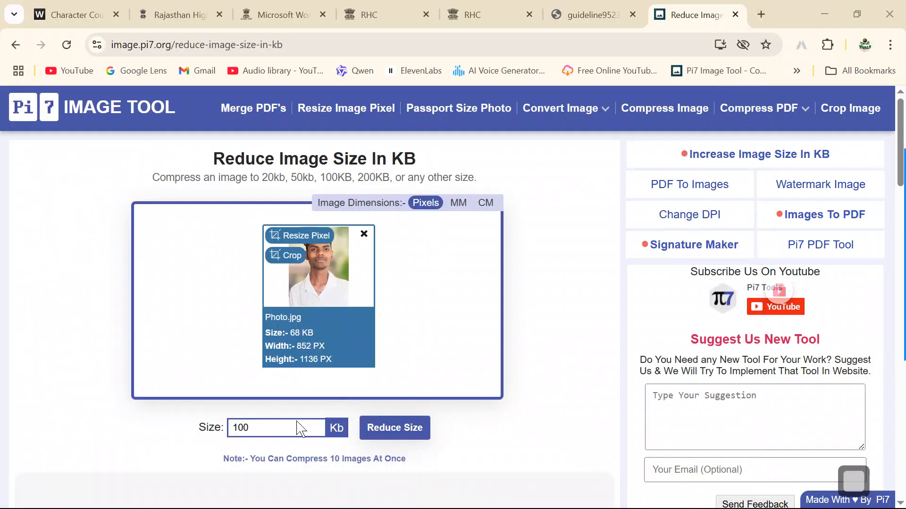
- Compress the photo to a target size of 25 KB and save it to the Desktop as Photo.jpg
drag(255, 427, 234, 427)
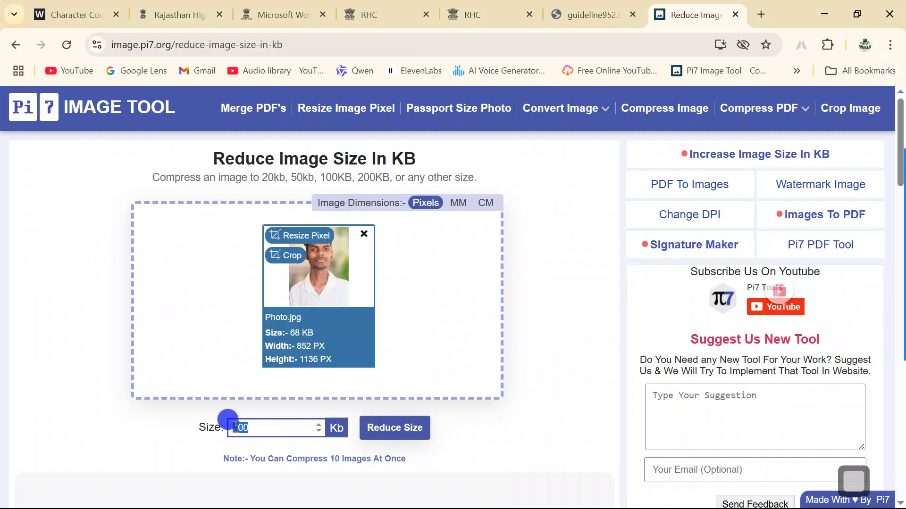
text(25)
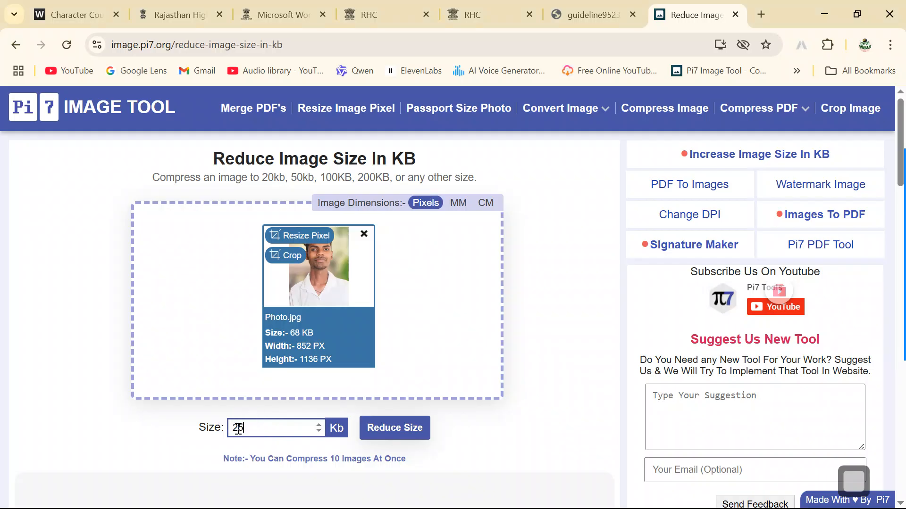
click(370, 428)
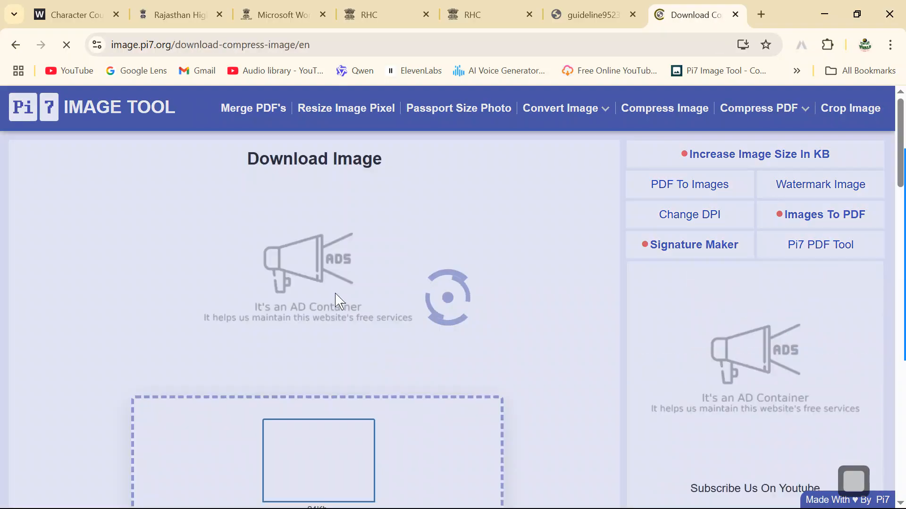
scroll(442, 365, down, 6)
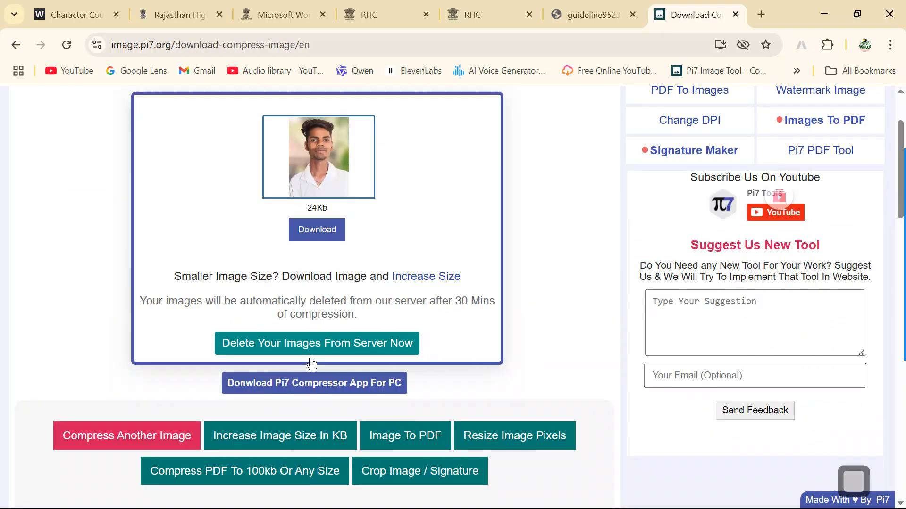
click(326, 235)
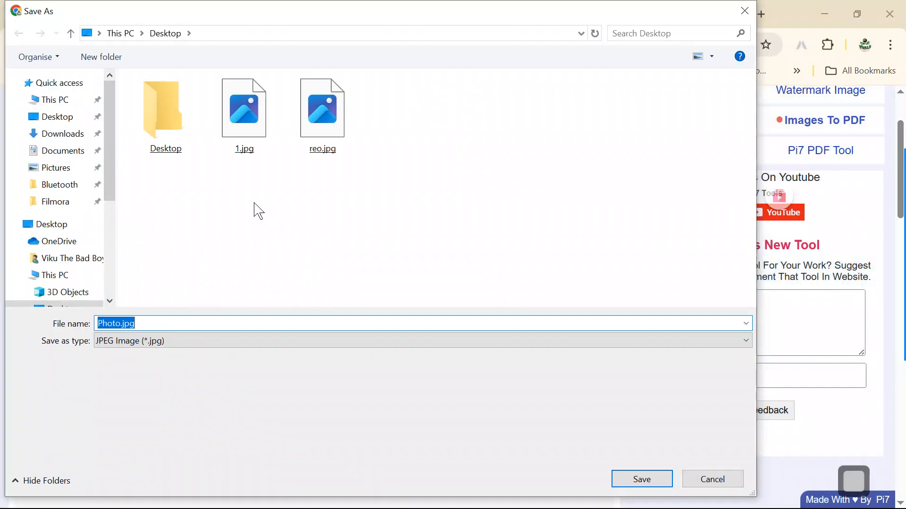
click(641, 479)
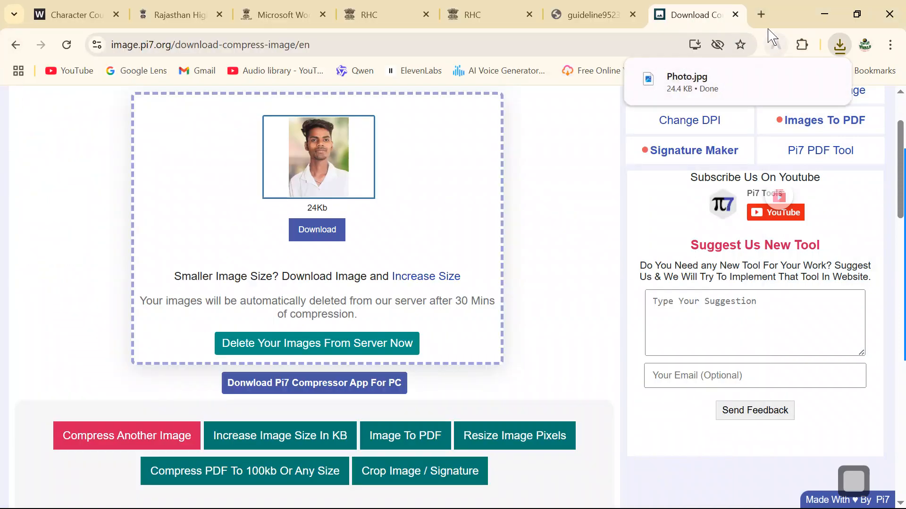
- Search Google for "bg remove" in a new tab and open remove.bg's Upload Image page
click(760, 15)
text(bg)
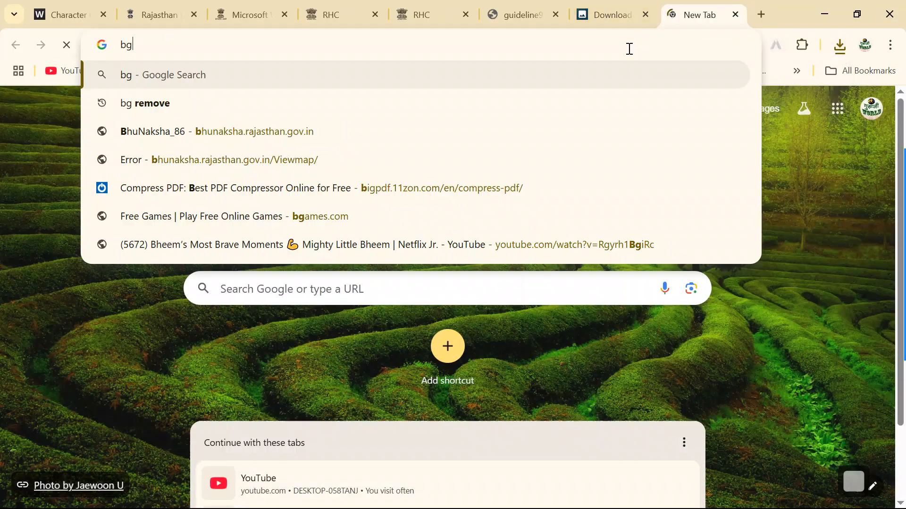
click(368, 116)
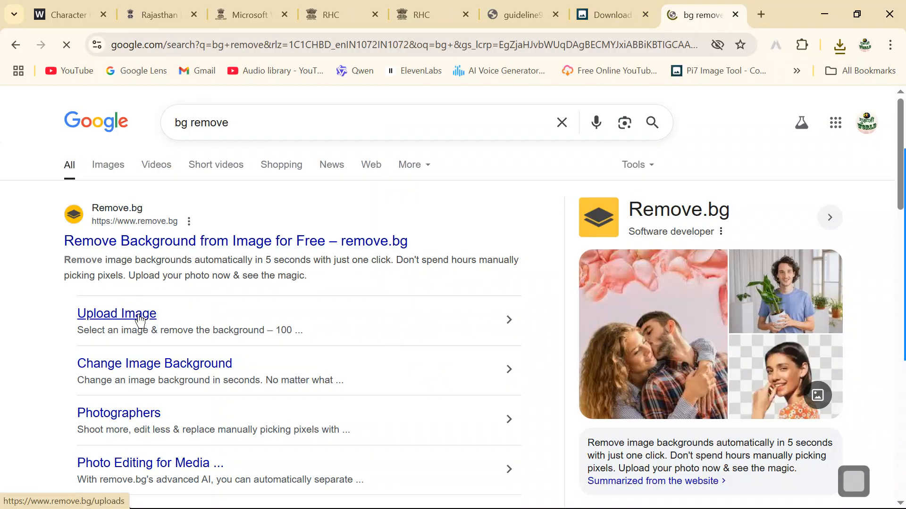
click(139, 315)
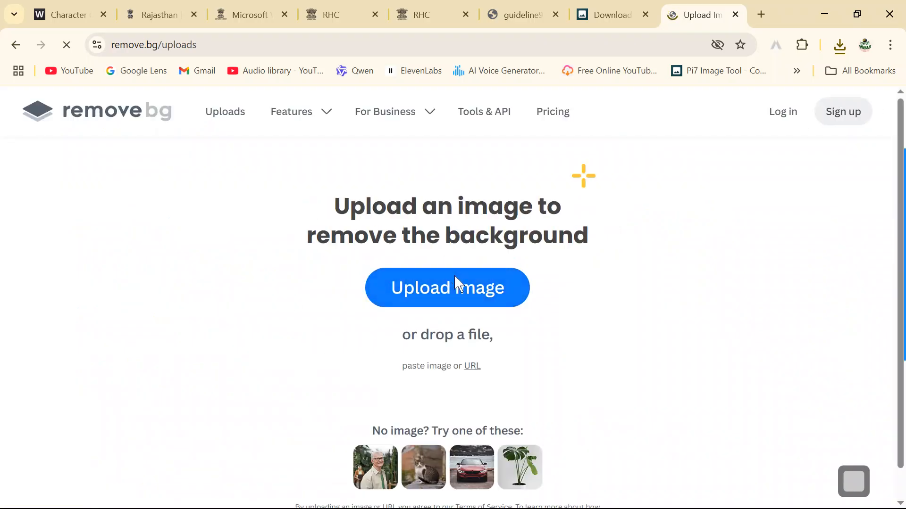
- Upload Photo.jpg from the Desktop to have its background removed
click(453, 279)
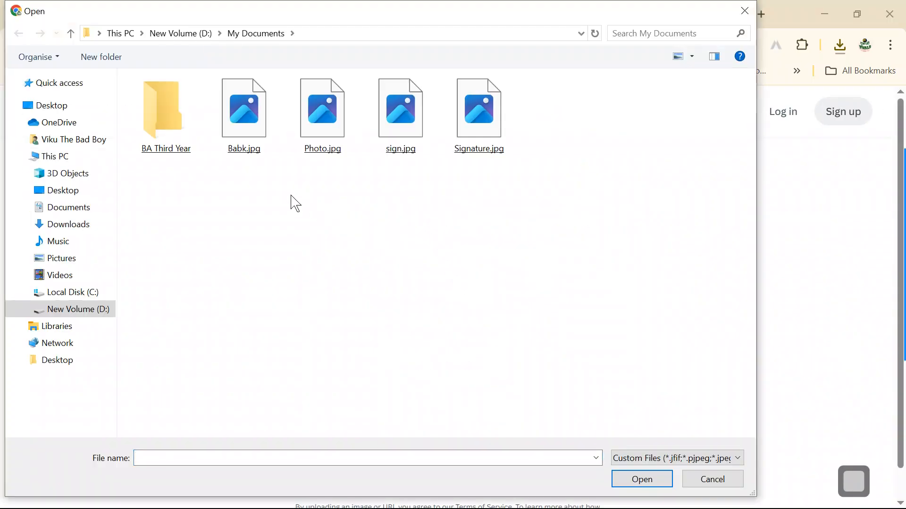
click(63, 124)
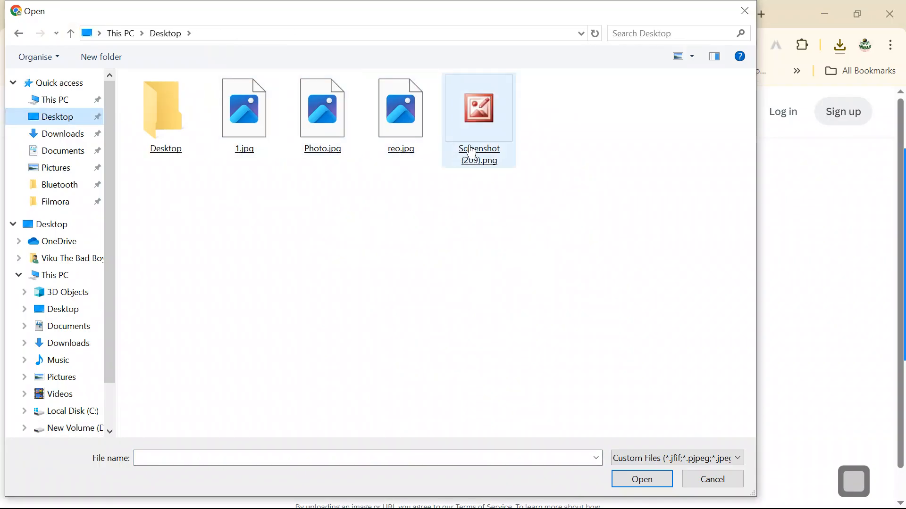
double_click(318, 127)
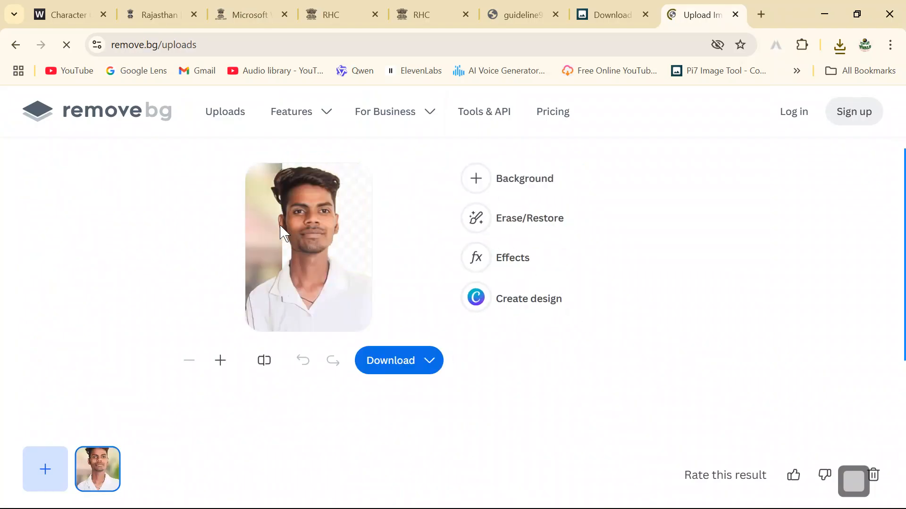
- Set the photo's background to plain white
click(515, 184)
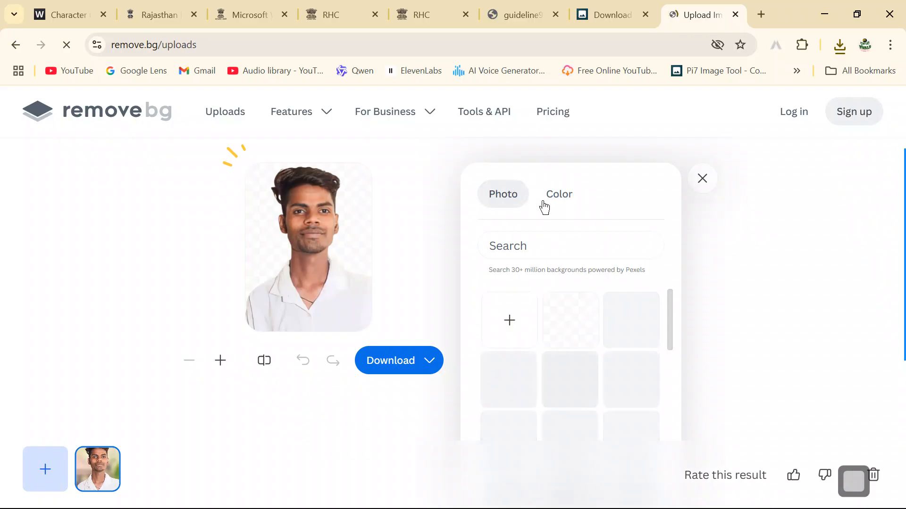
click(548, 193)
click(635, 272)
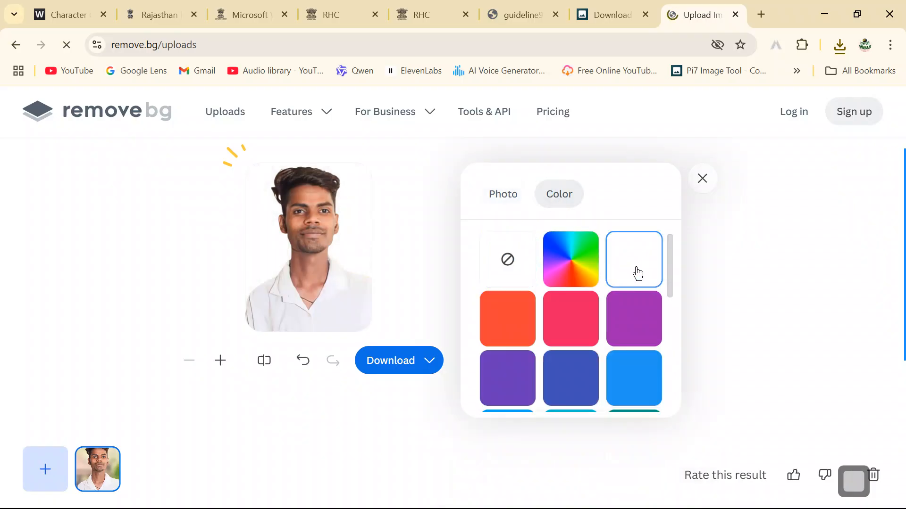
- Download the free 433 x 577 preview version and save it to the Desktop as Photo-removebg-preview.png
click(391, 360)
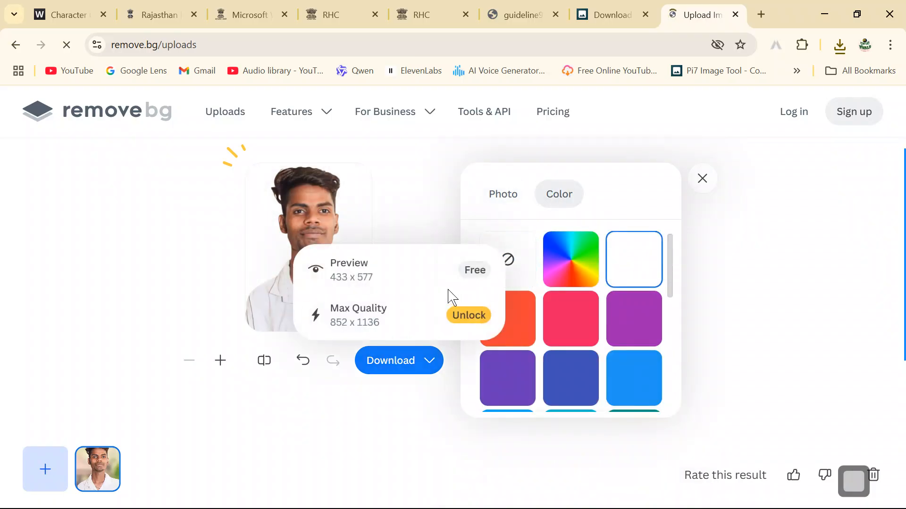
click(406, 284)
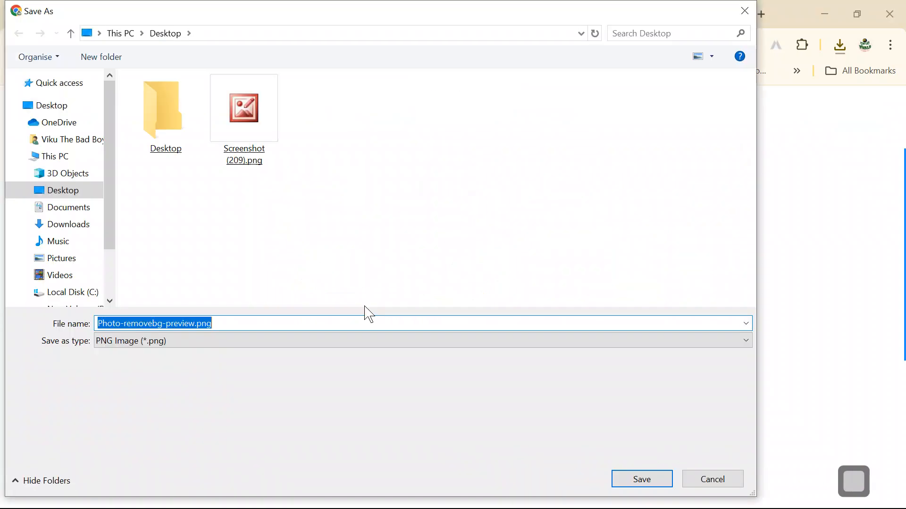
click(263, 323)
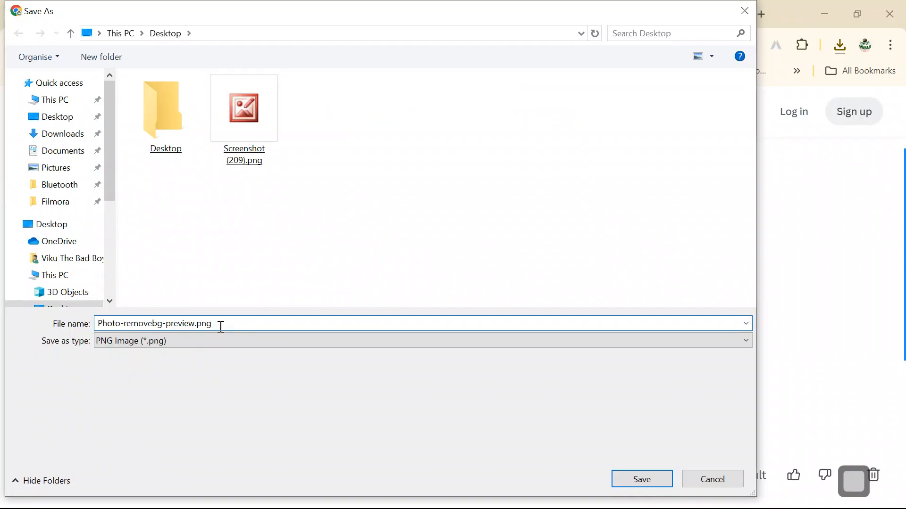
key(Return)
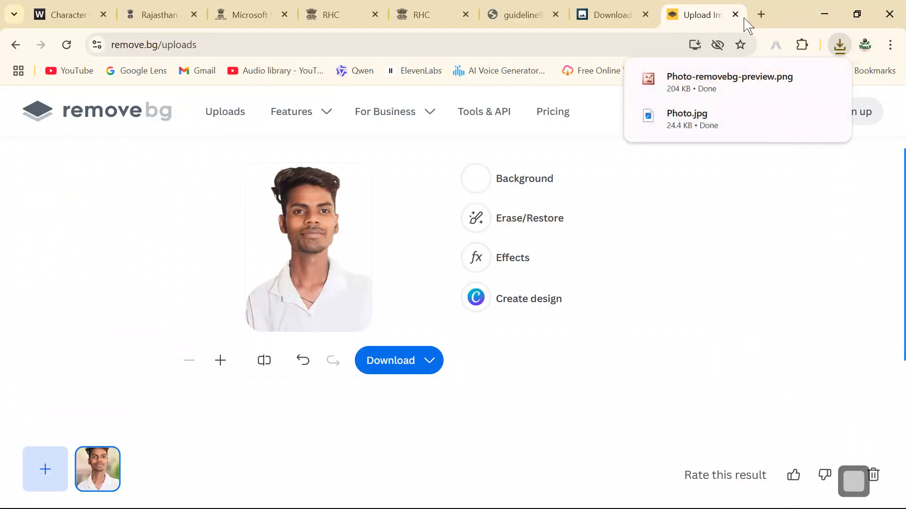
- Search Google for "png to jpg" in a new tab and open the png2jpg.com converter
click(758, 13)
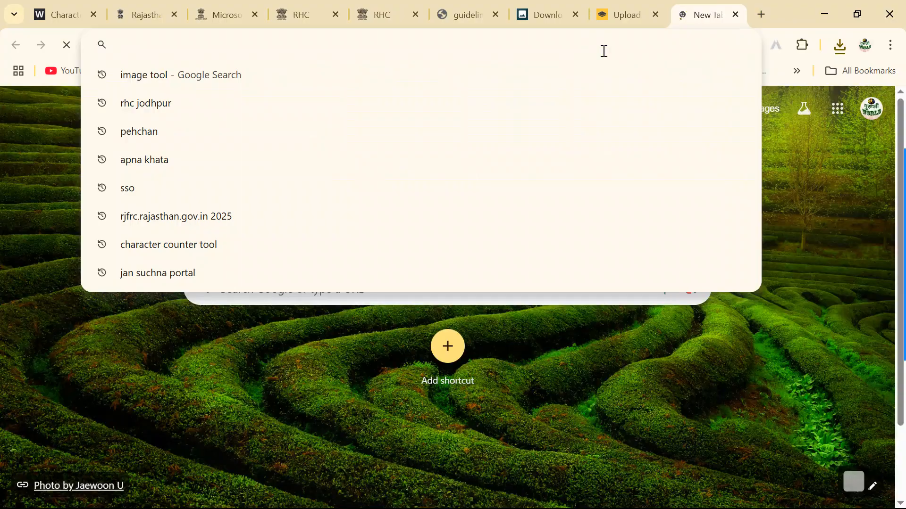
text(j)
key(BackSpace)
text(png)
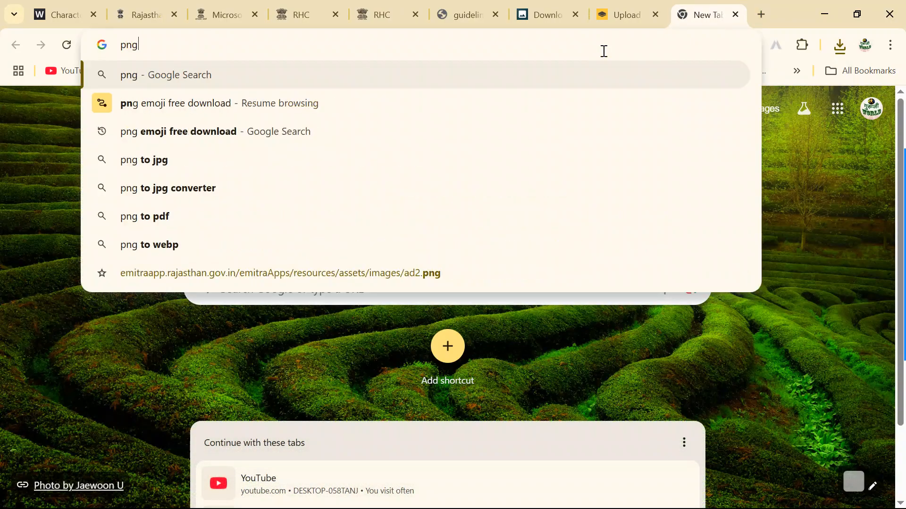
click(231, 160)
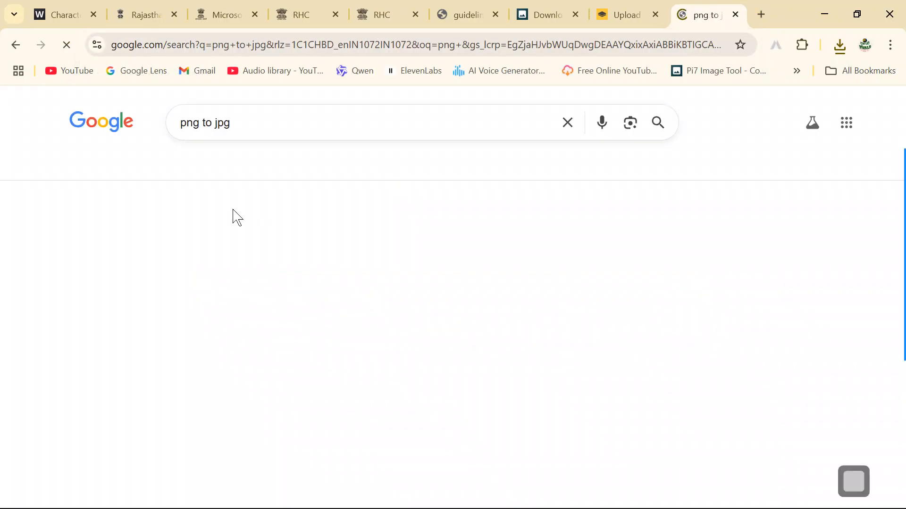
click(349, 249)
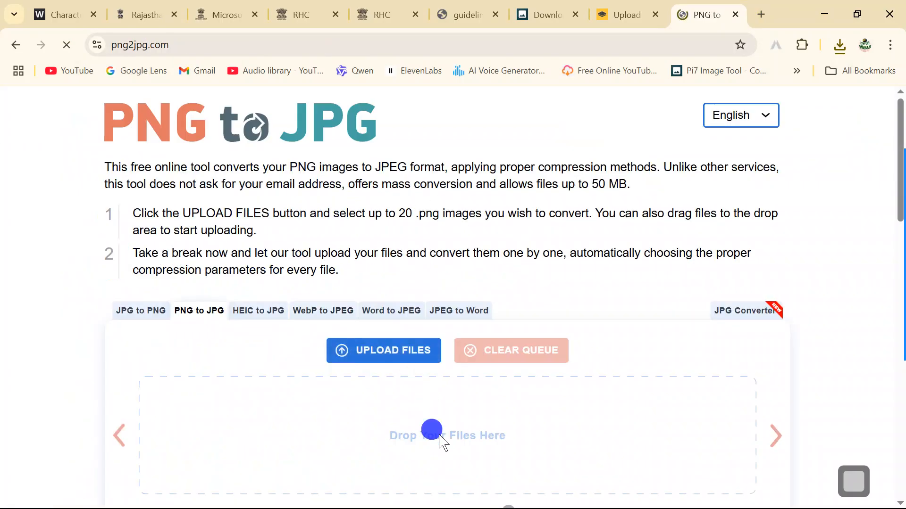
- Check the Desktop files in the converter's upload chooser, dismiss it, and view the recent downloads
click(401, 351)
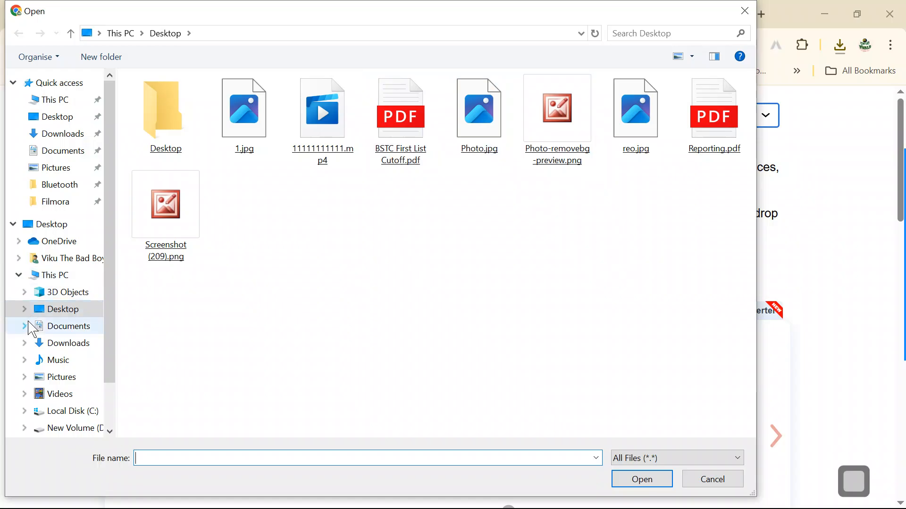
click(744, 11)
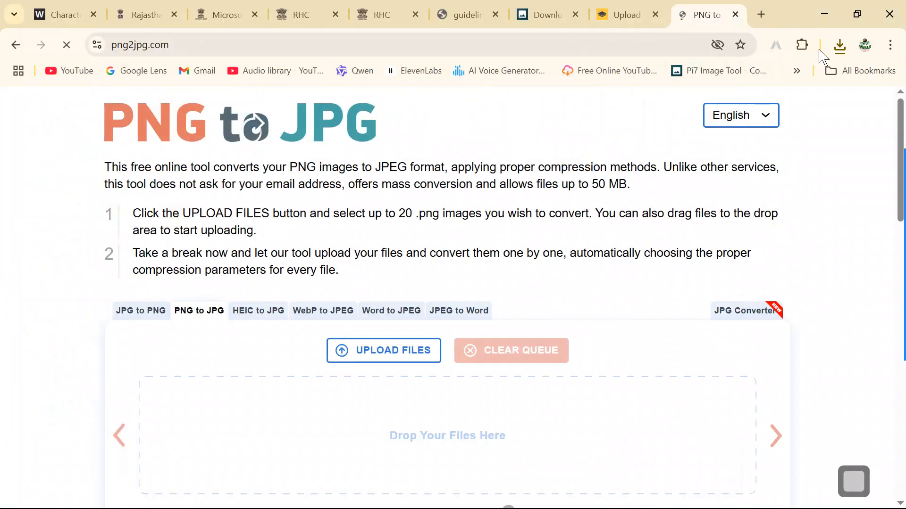
click(840, 45)
mouse_move(902, 171)
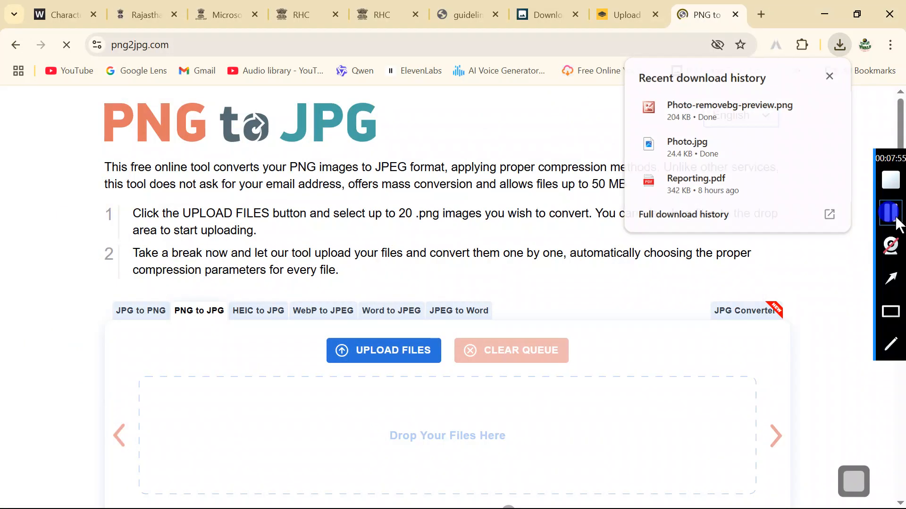
click(892, 216)
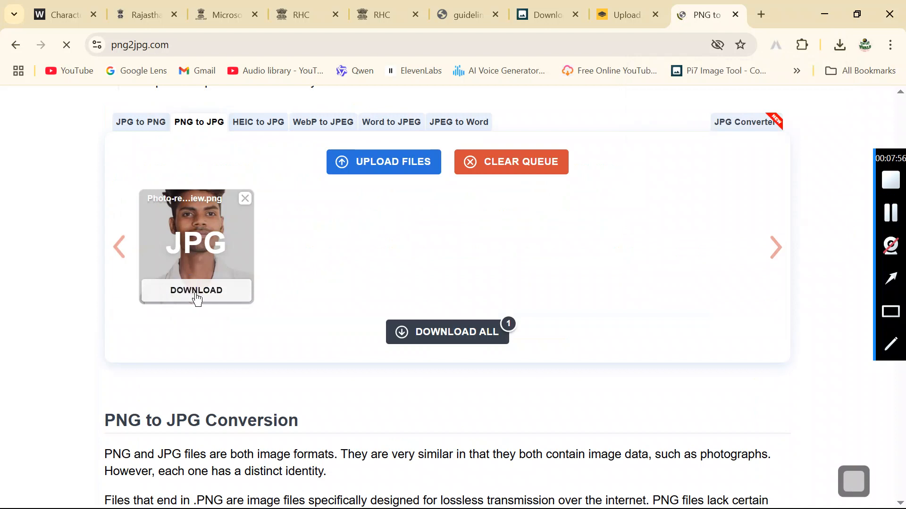
- Download the converted JPEG and save it to the Desktop as Photo1.jpg, leaving the existing Photo.jpg in place
click(196, 291)
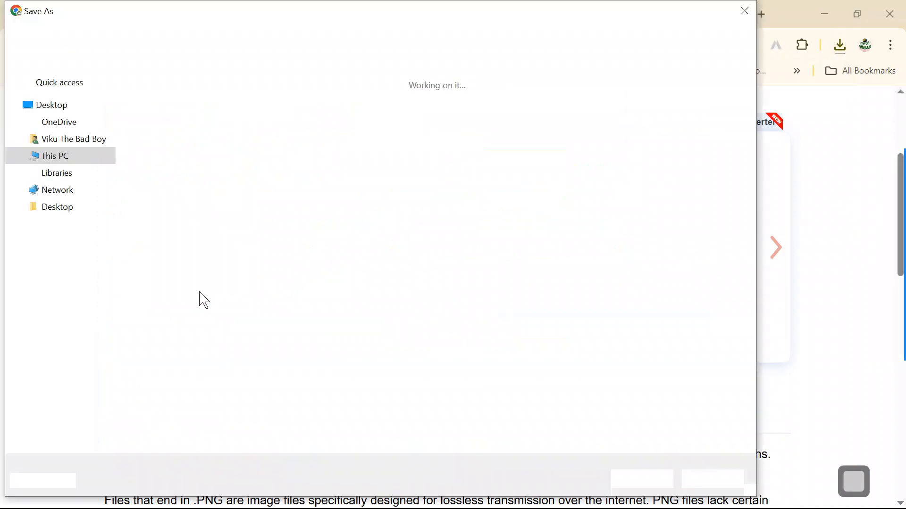
click(180, 322)
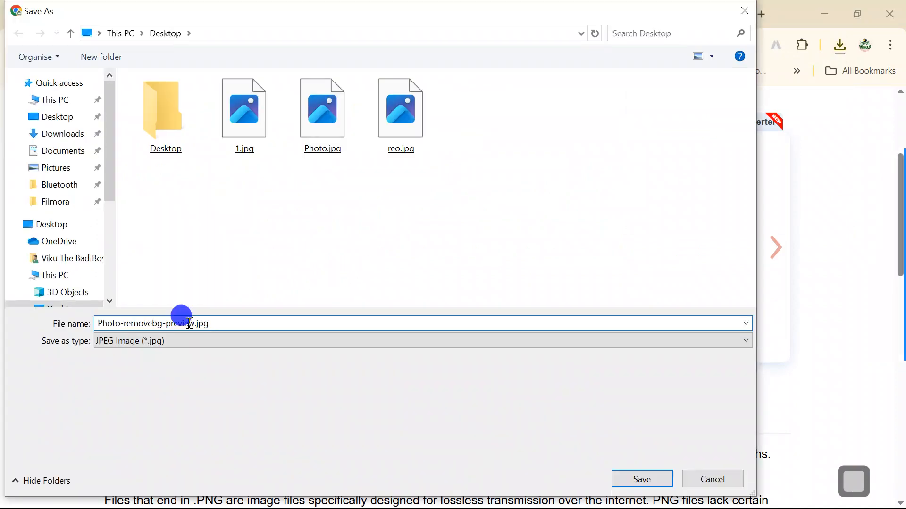
drag(194, 326, 122, 325)
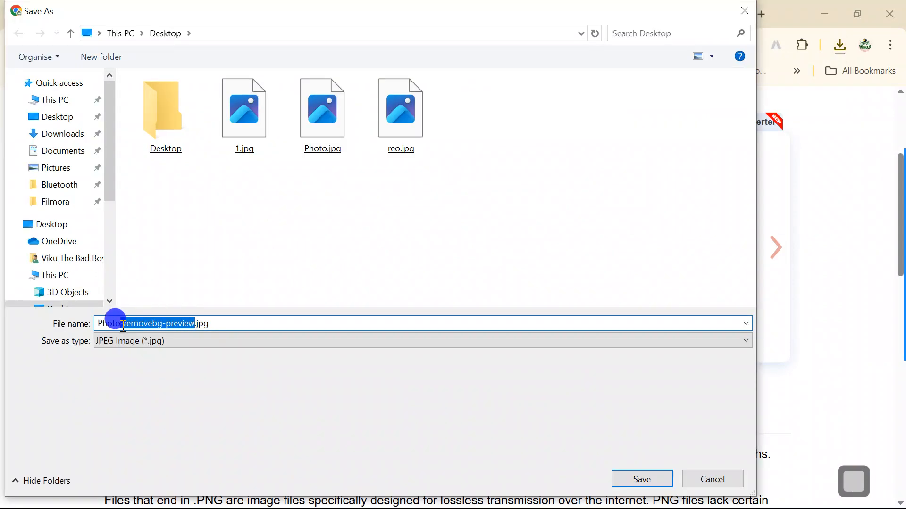
key(BackSpace)
click(175, 267)
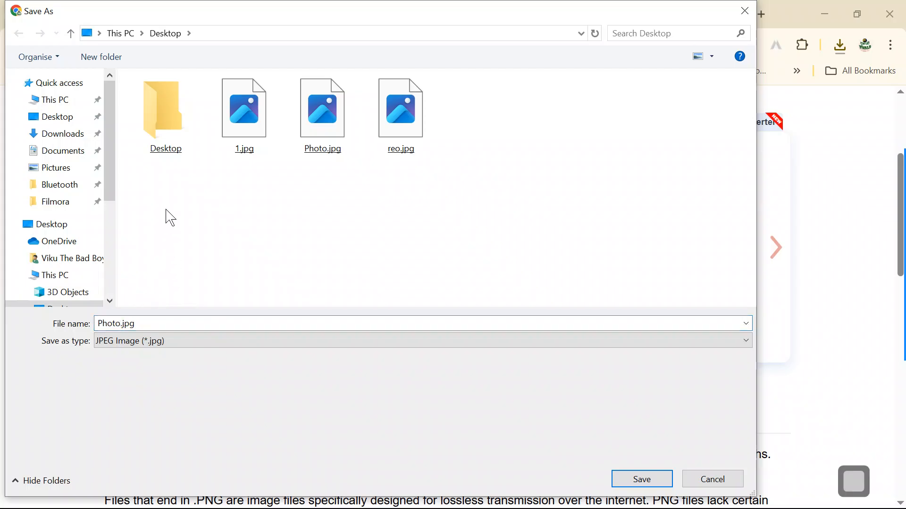
click(628, 478)
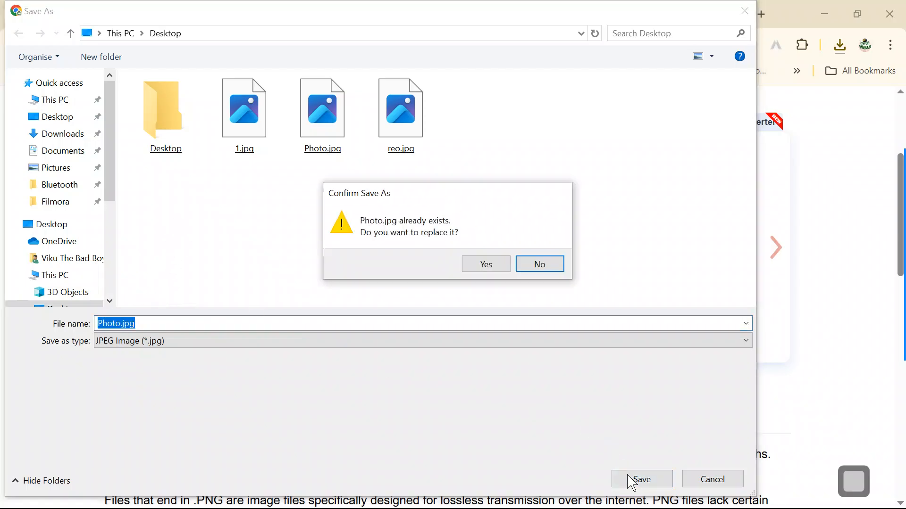
click(541, 264)
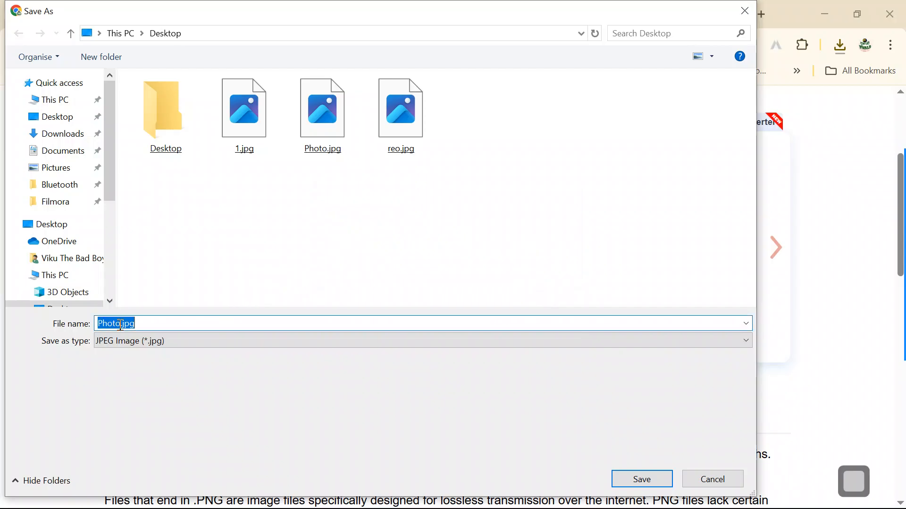
click(124, 326)
text(1)
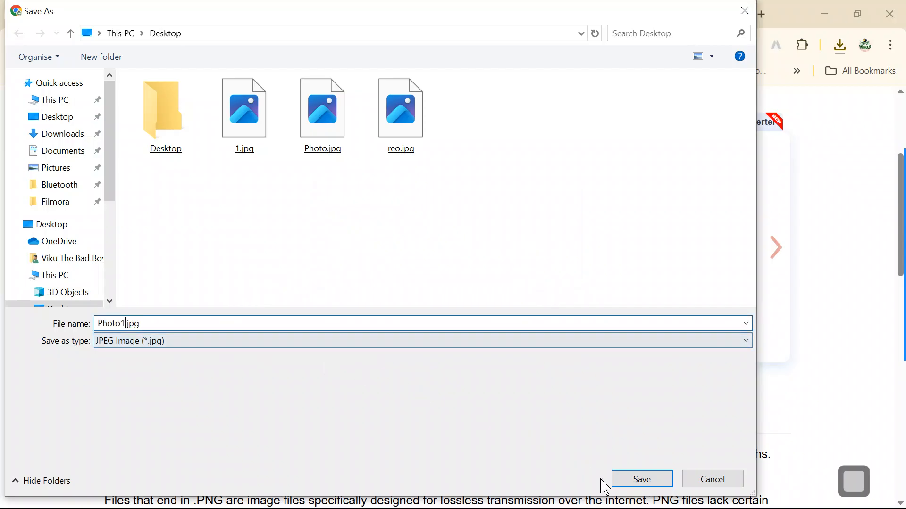
click(627, 479)
- Return to the application's upload page and attach Photo1.jpg from the Desktop as the latest photograph
scroll(678, 316, up, 2)
click(466, 15)
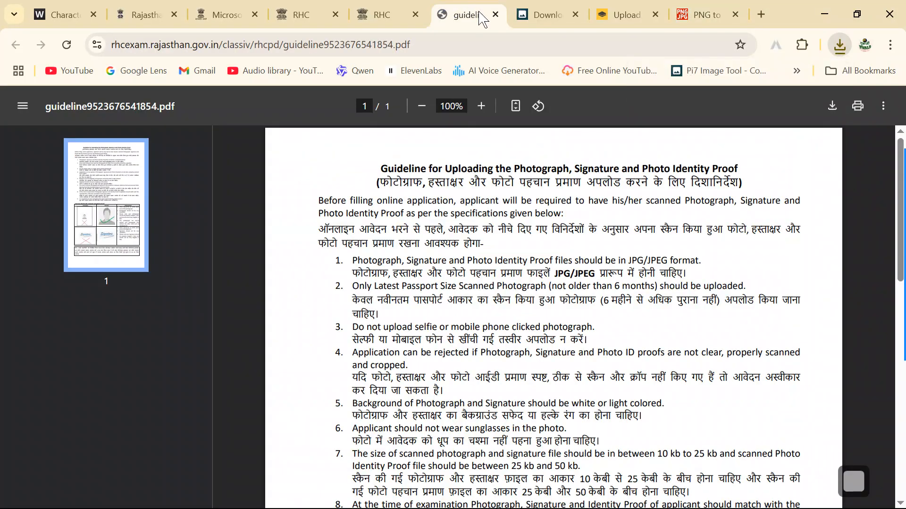
click(548, 14)
click(382, 14)
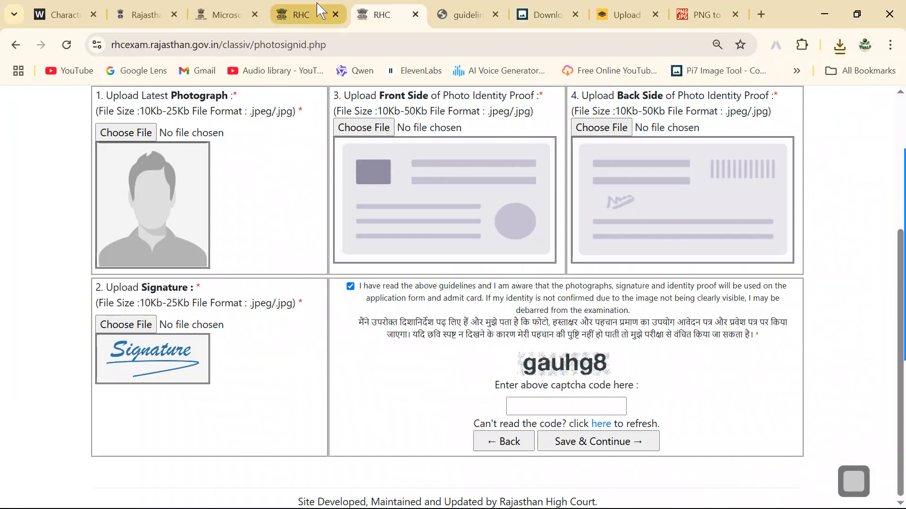
click(121, 134)
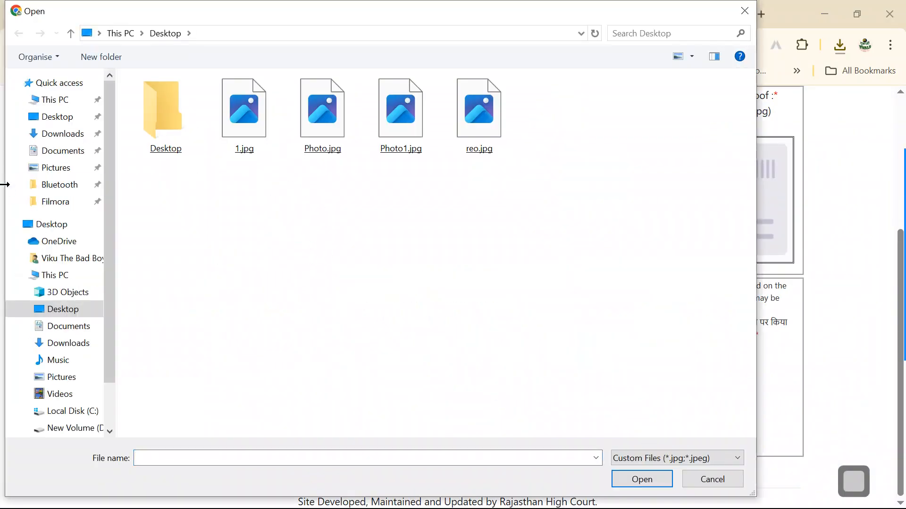
click(57, 117)
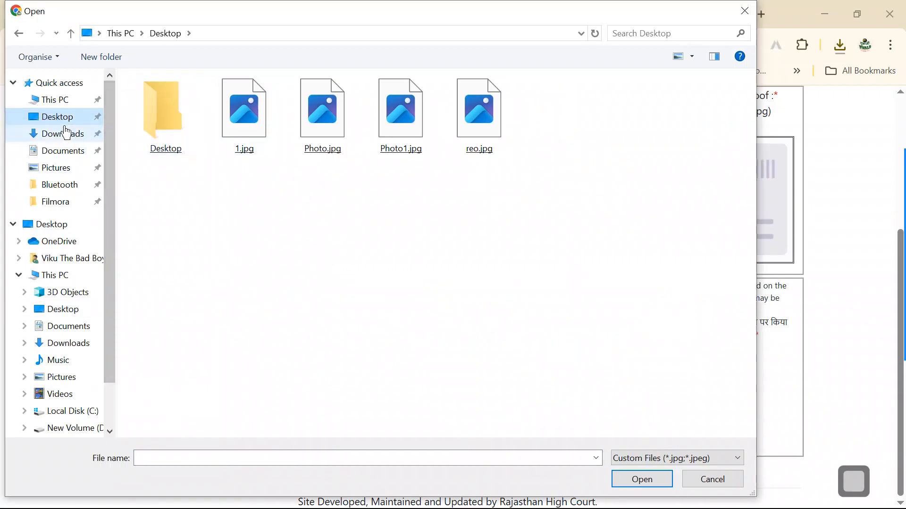
double_click(386, 143)
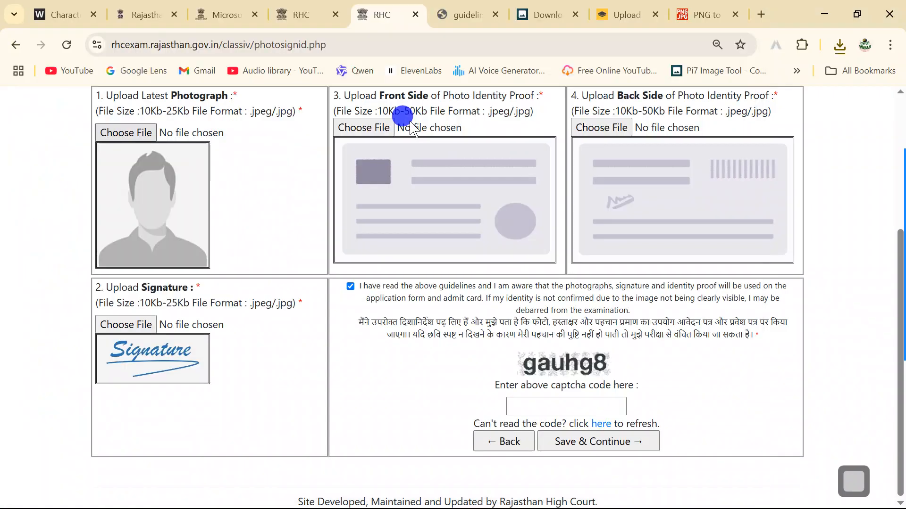
click(161, 221)
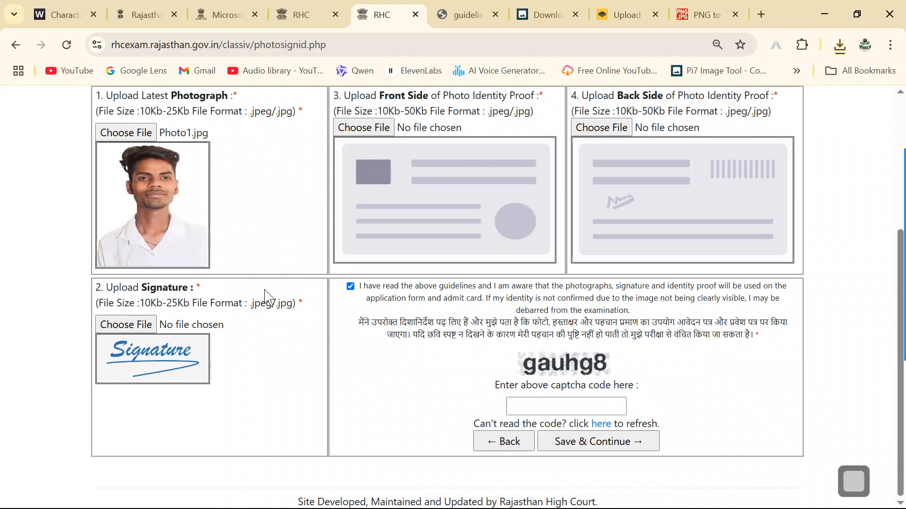
mouse_move(887, 311)
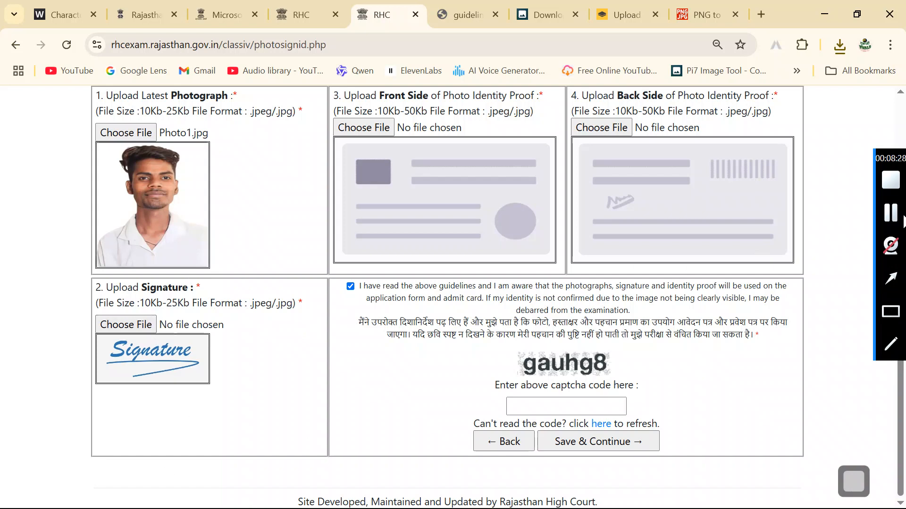
click(891, 213)
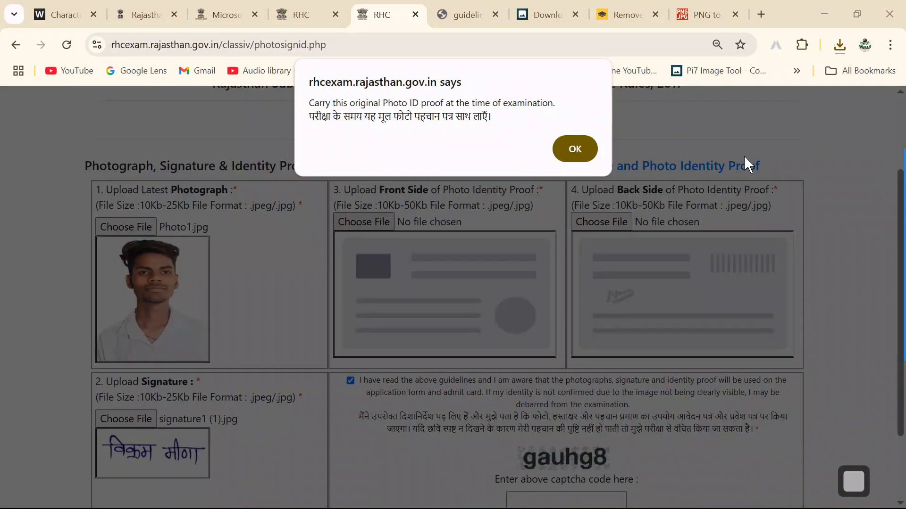
drag(331, 119, 387, 126)
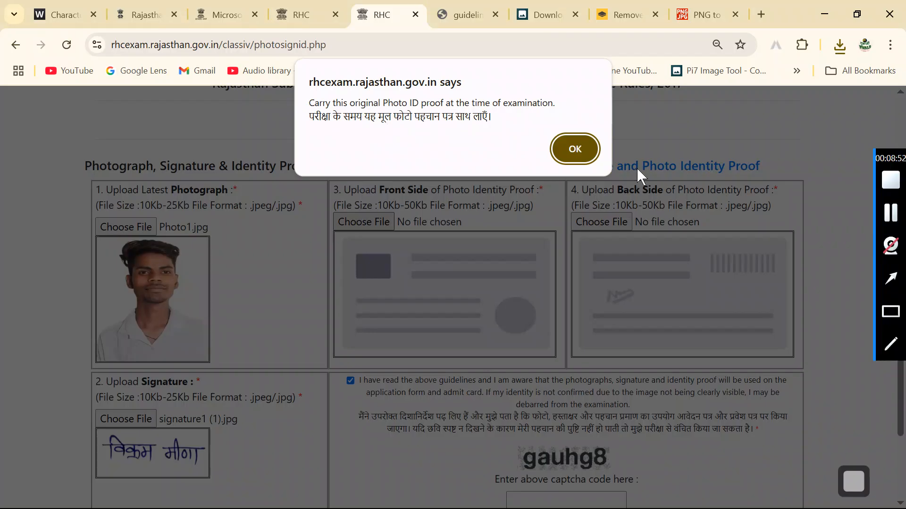
mouse_move(898, 234)
click(890, 216)
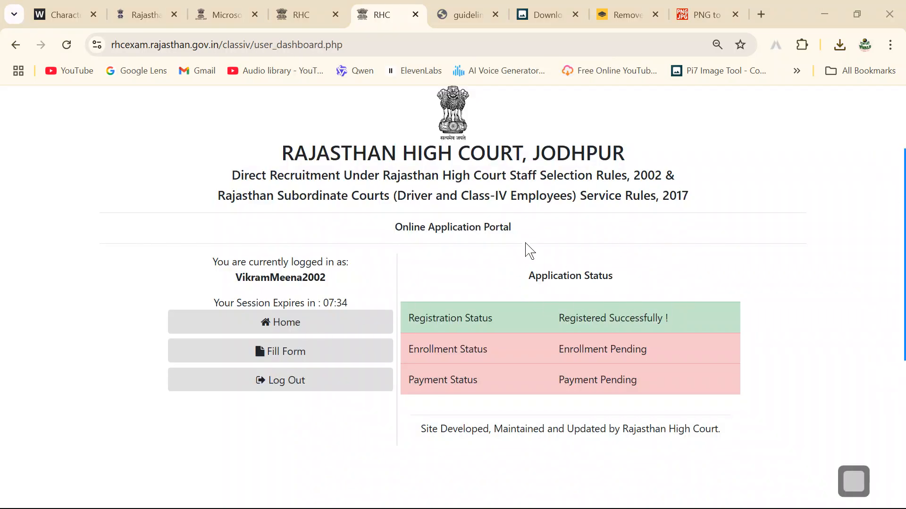
- Open the enrollment form from the applicant dashboard
click(269, 353)
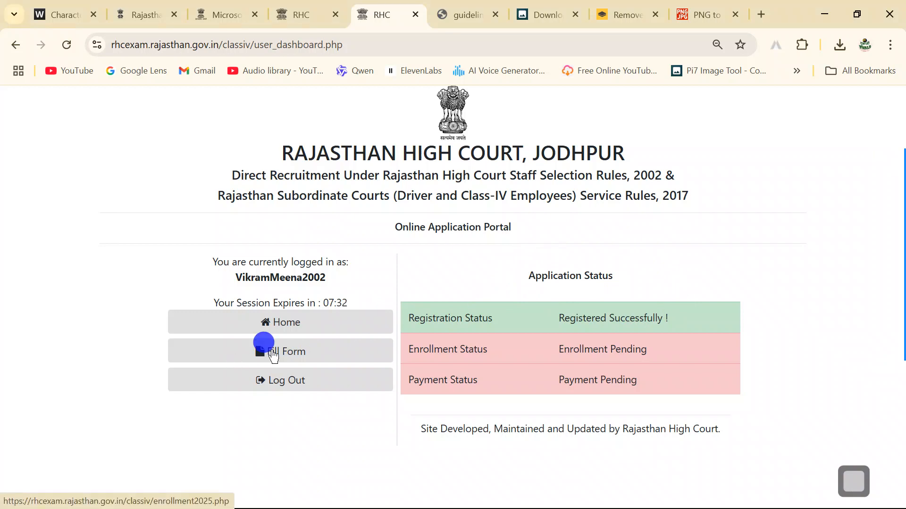
scroll(384, 329, down, 10)
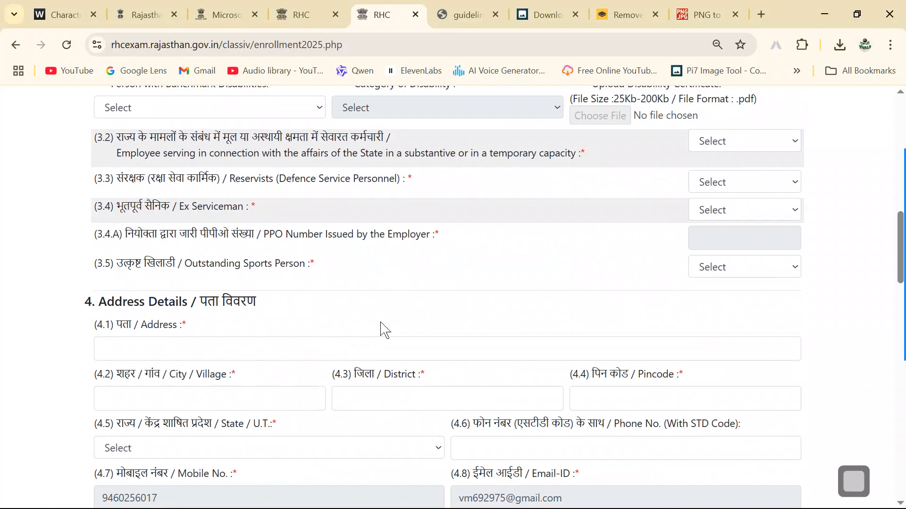
click(893, 207)
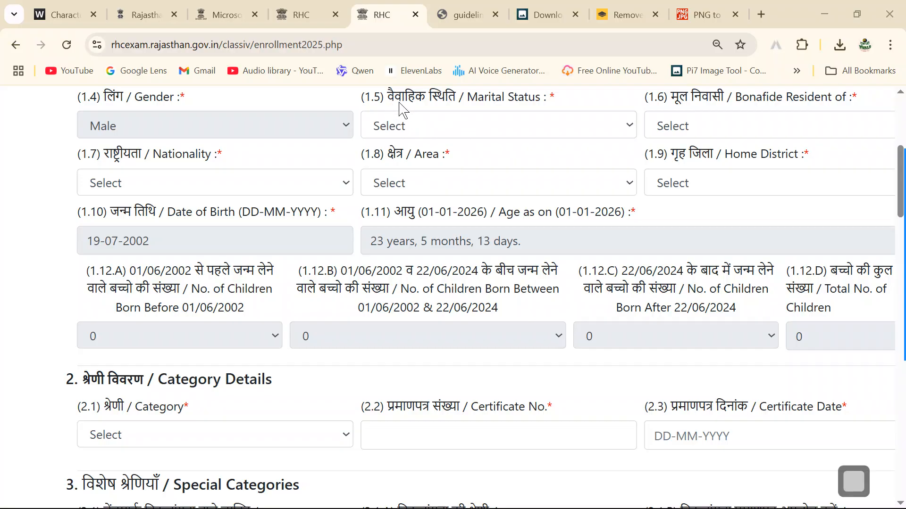
- Set the marital status to UNMARRIED and the bonafide residence to RAJASTHAN
click(401, 122)
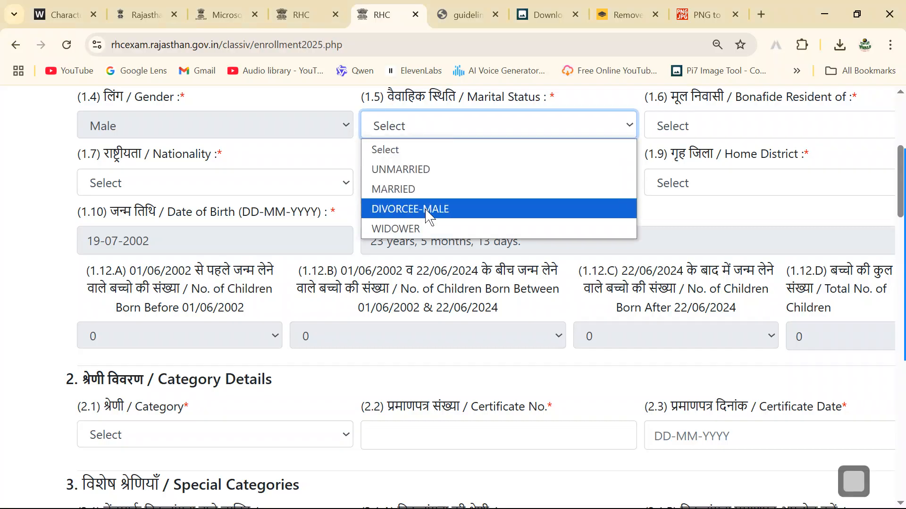
click(404, 169)
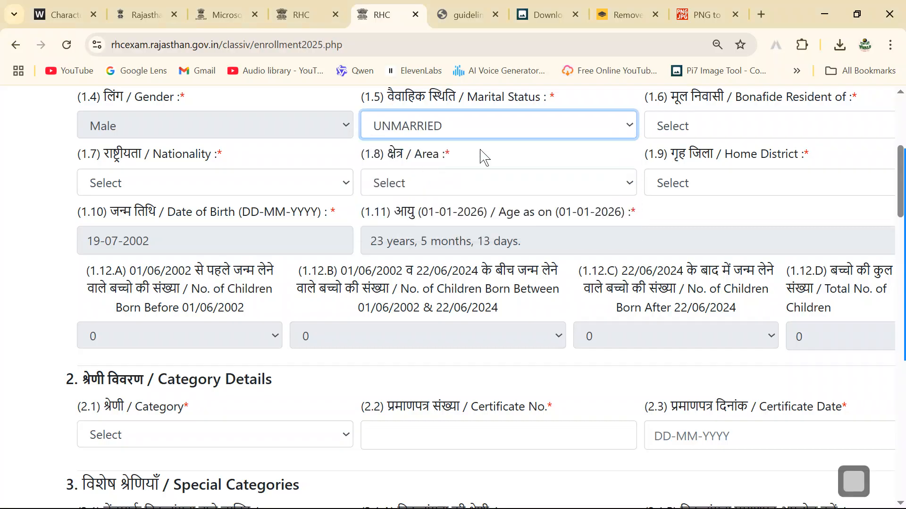
click(677, 125)
click(679, 168)
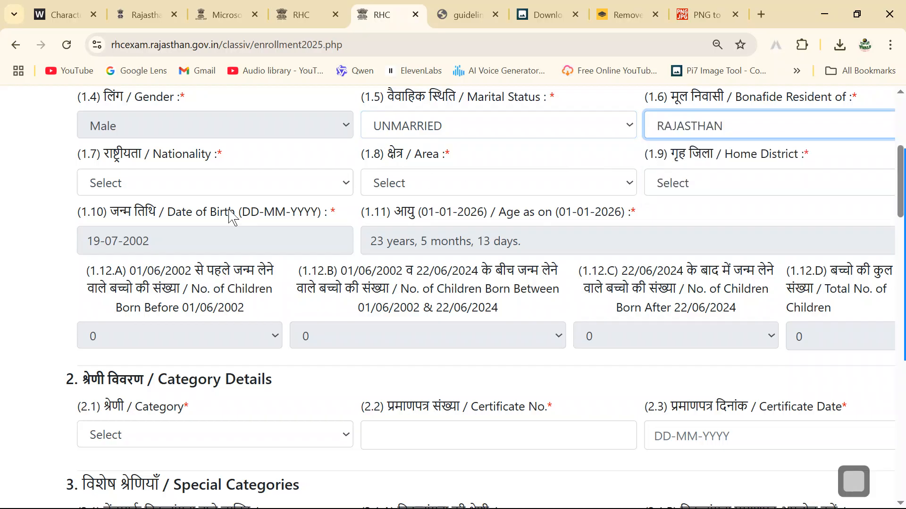
- Set the nationality to CITIZEN OF INDIA and the area to NON TSP
click(92, 182)
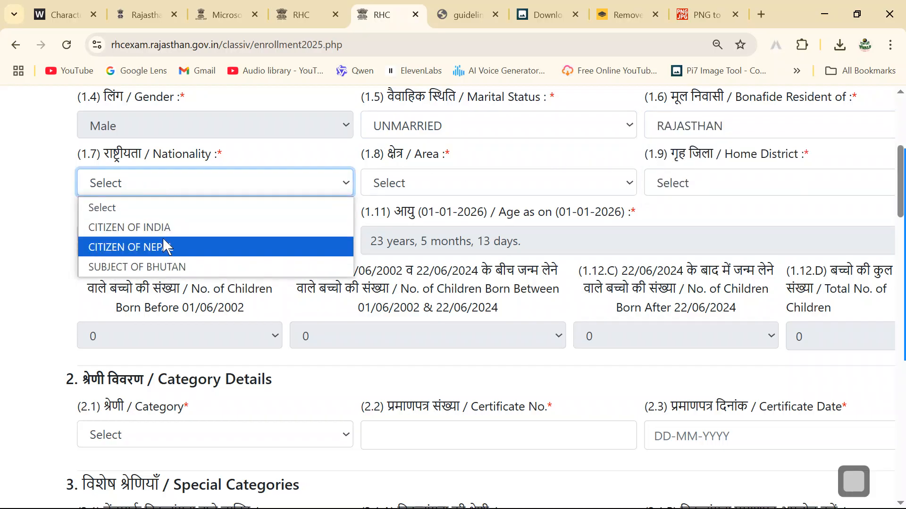
click(152, 228)
click(413, 184)
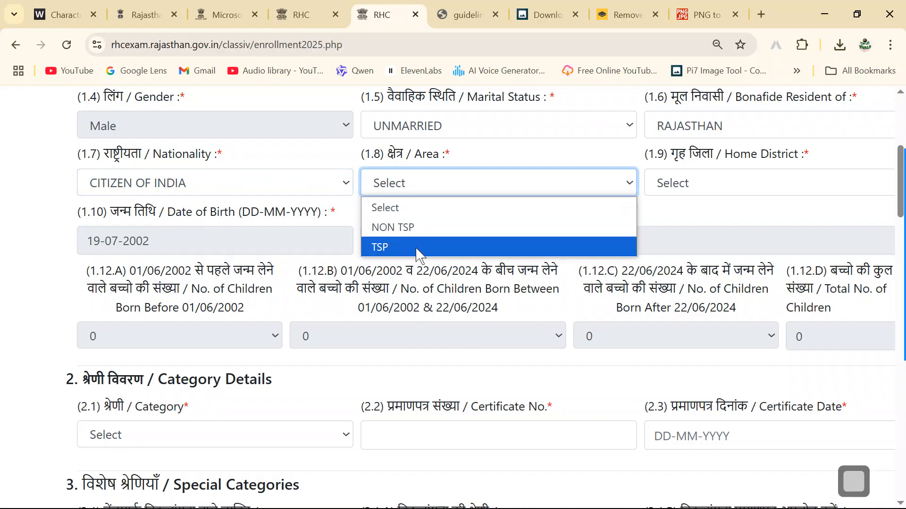
click(414, 228)
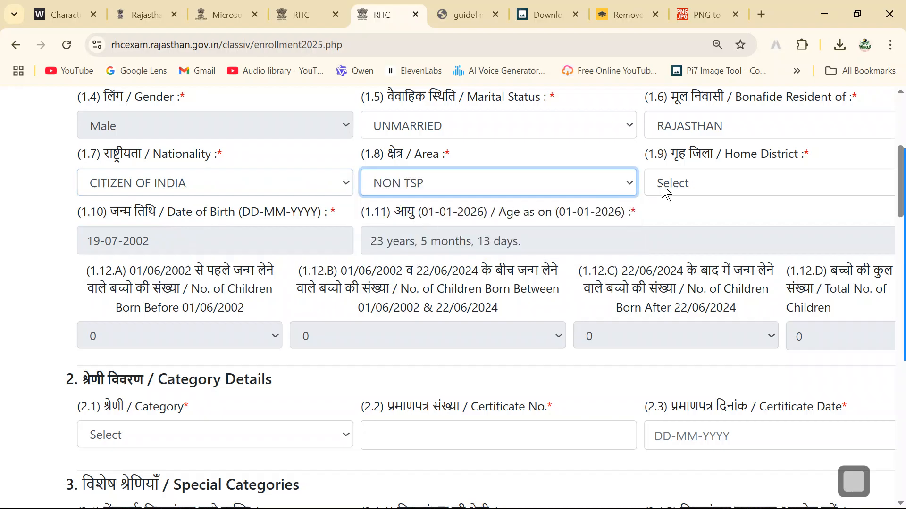
- Set the home district to RAJSAMAND in the personal details
click(679, 189)
key(r)
key(Return)
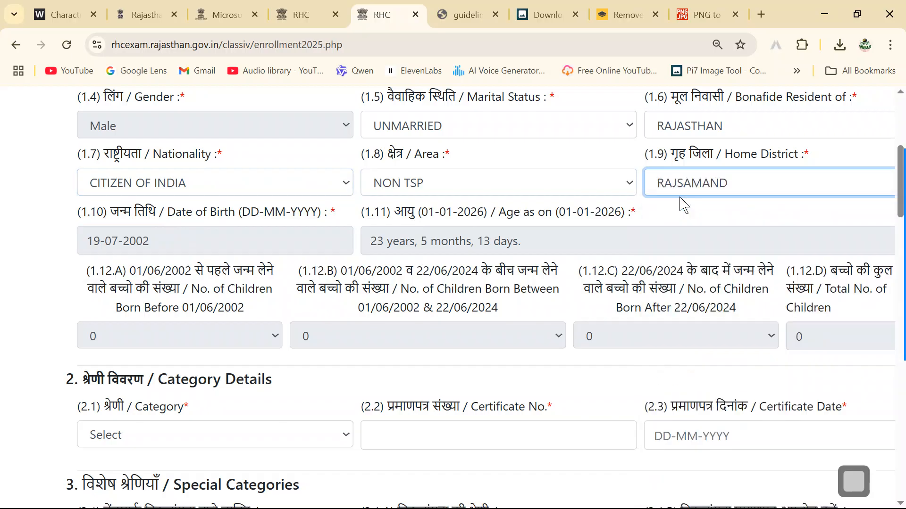
click(670, 204)
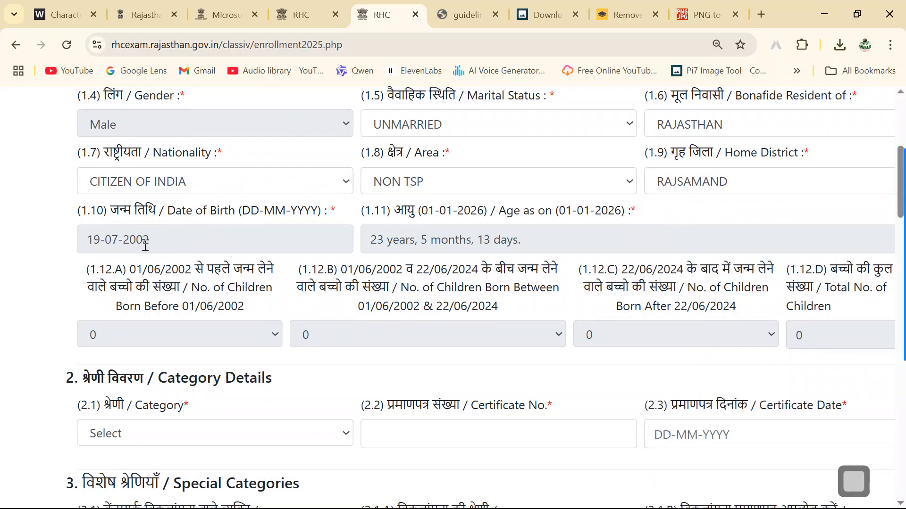
- Set the category to Scheduled Tribe in the form's Category Details section
scroll(145, 239, down, 2)
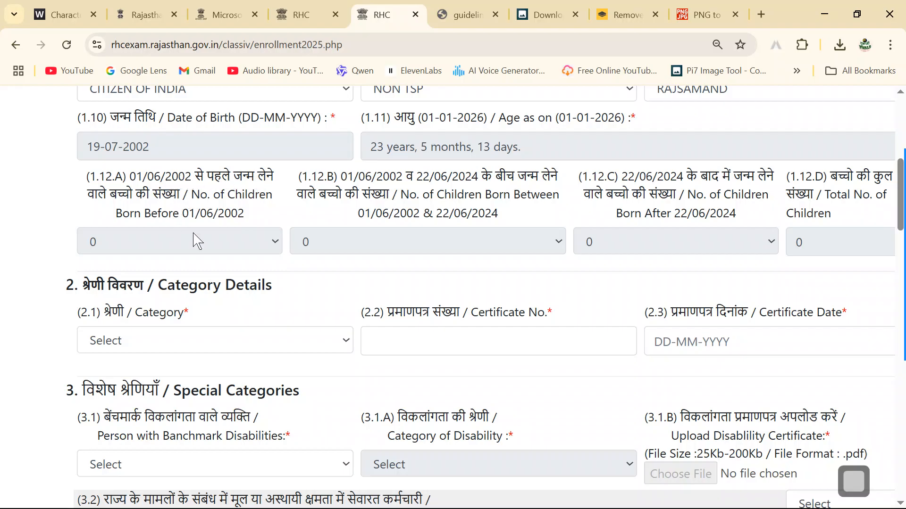
scroll(190, 244, down, 2)
scroll(190, 245, down, 2)
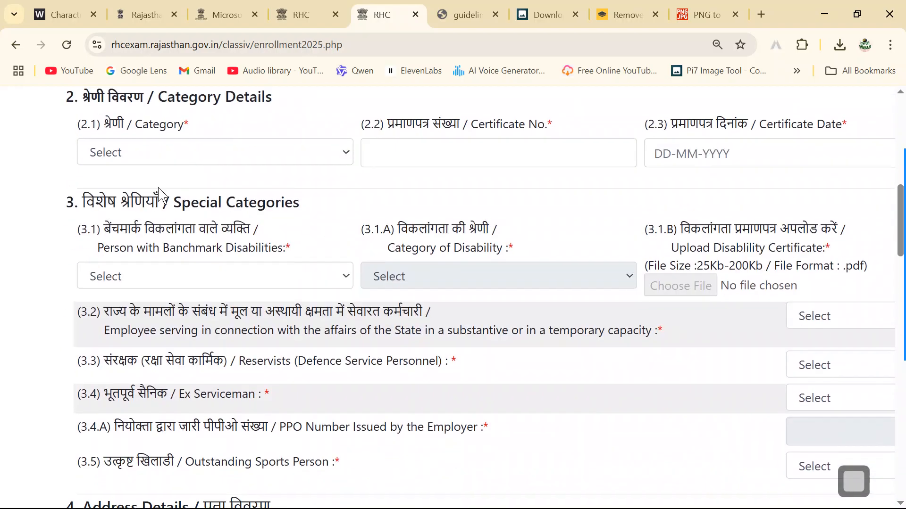
click(140, 151)
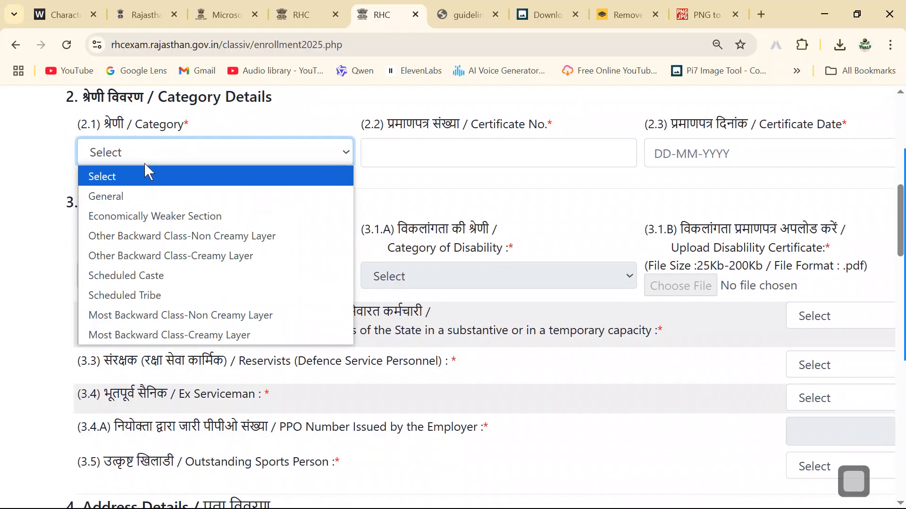
click(160, 295)
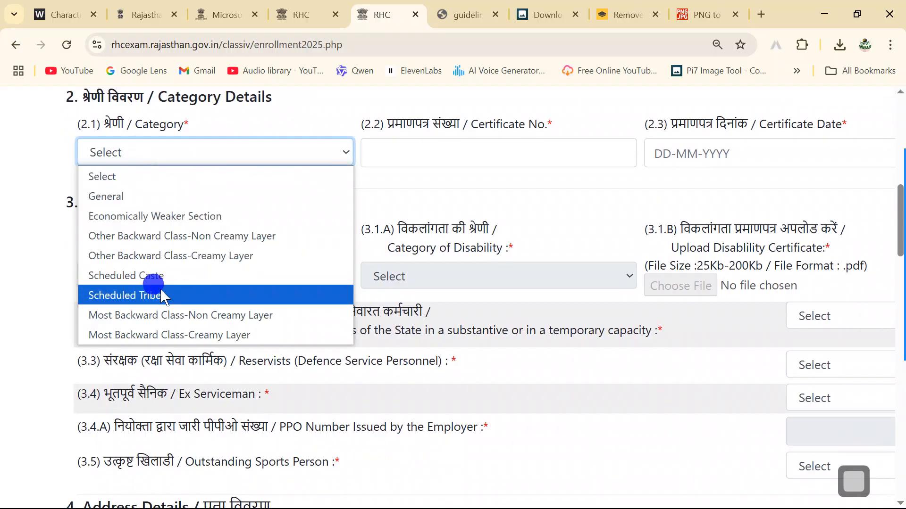
click(425, 186)
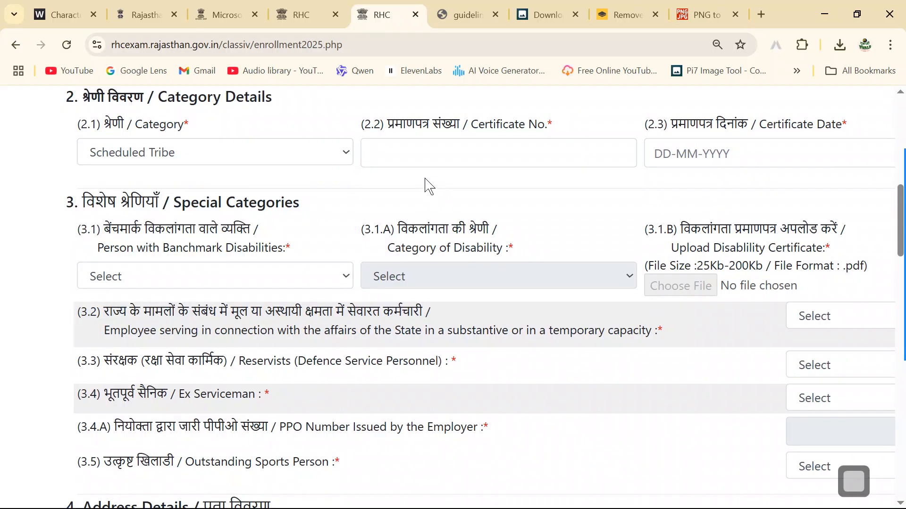
- Switch to cast.pdf and examine the caste certificate for its certificate number and date
click(389, 152)
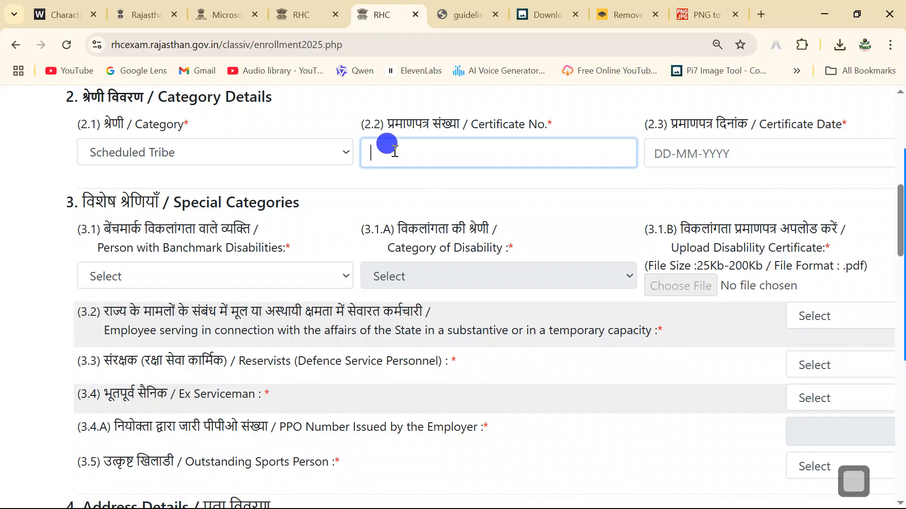
click(464, 149)
click(664, 159)
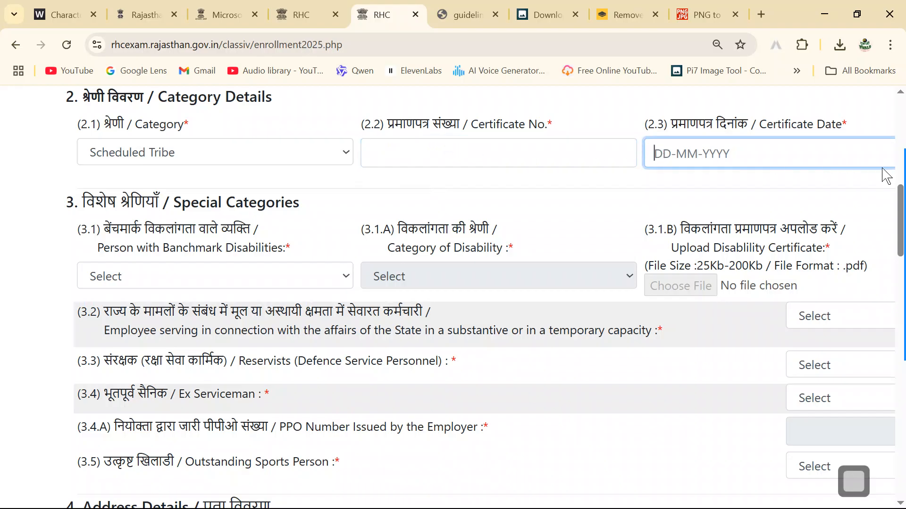
key(alt+Tab)
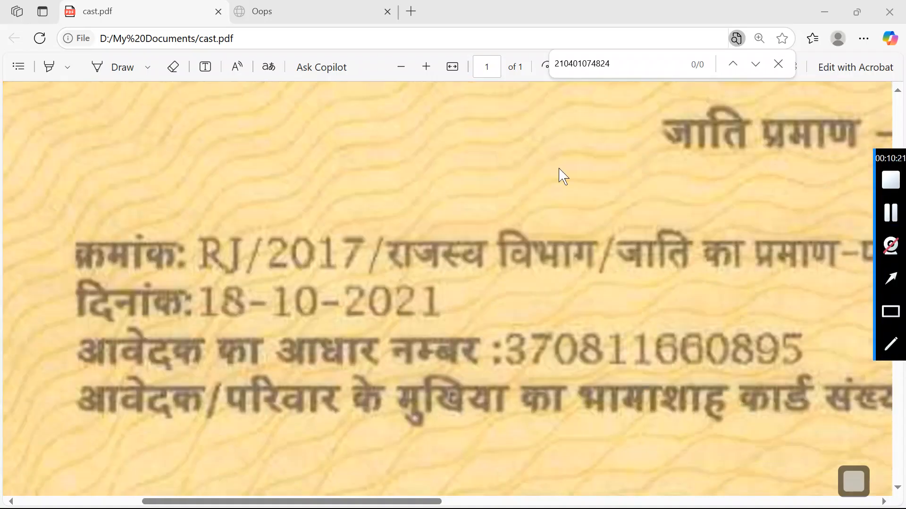
scroll(208, 330, up, 5)
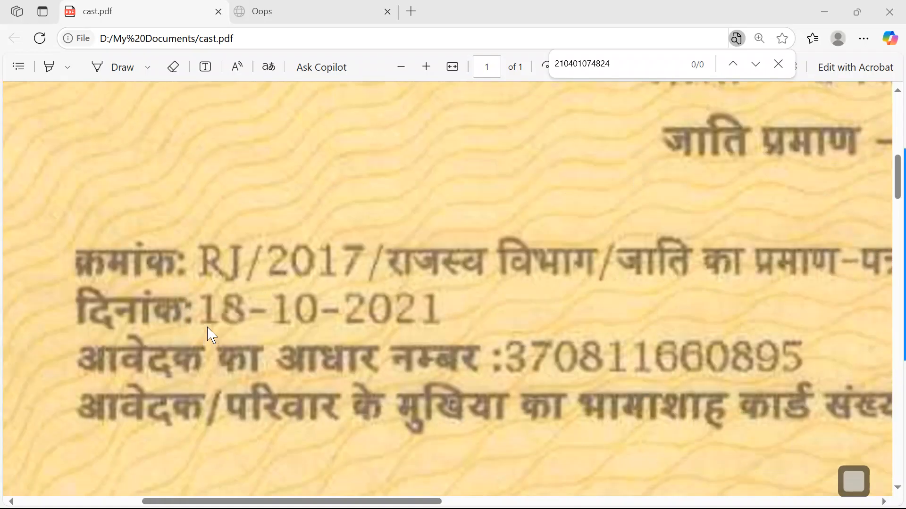
scroll(210, 366, down, 2)
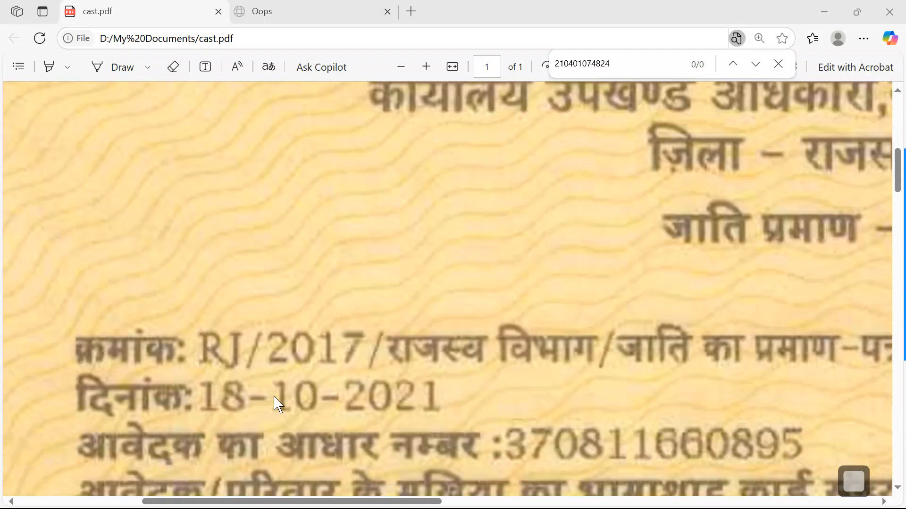
scroll(822, 365, up, 4)
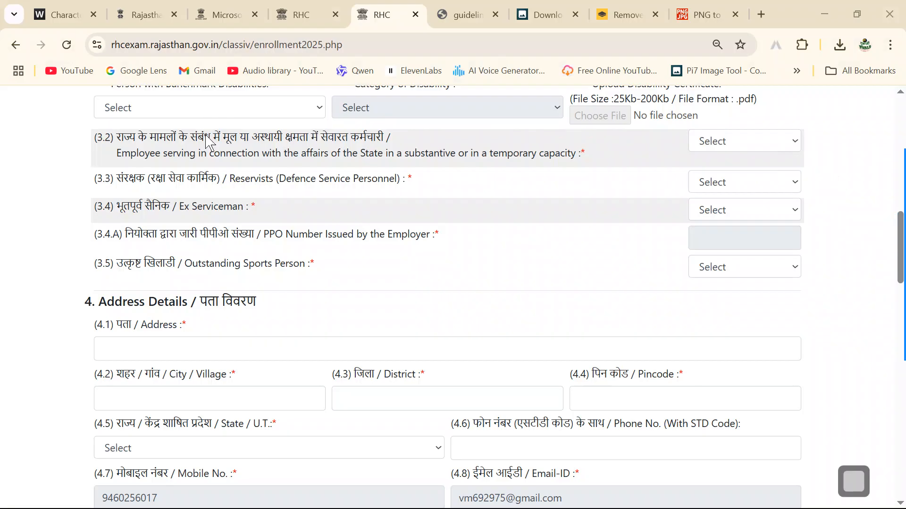
- Set Person with Benchmark Disabilities to NO in the enrollment form's Special Categories section
drag(206, 137, 204, 152)
click(846, 199)
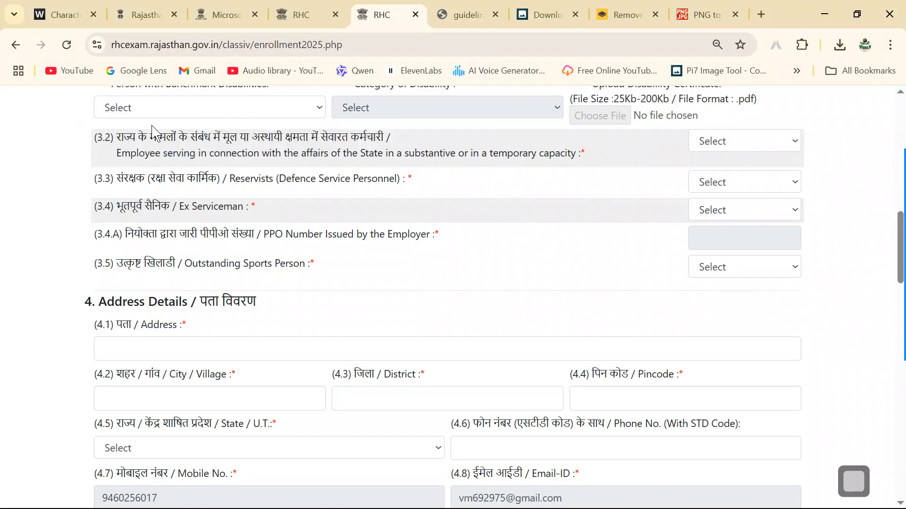
drag(895, 223, 891, 219)
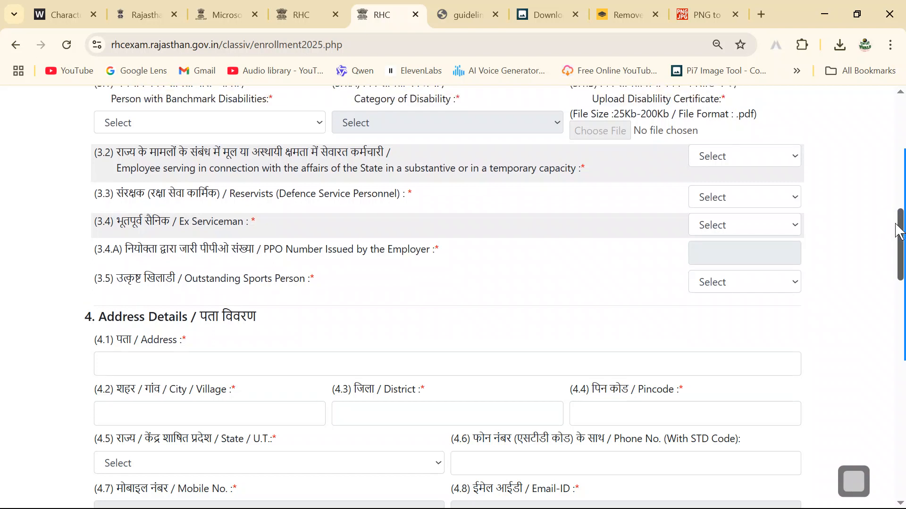
click(196, 119)
click(159, 181)
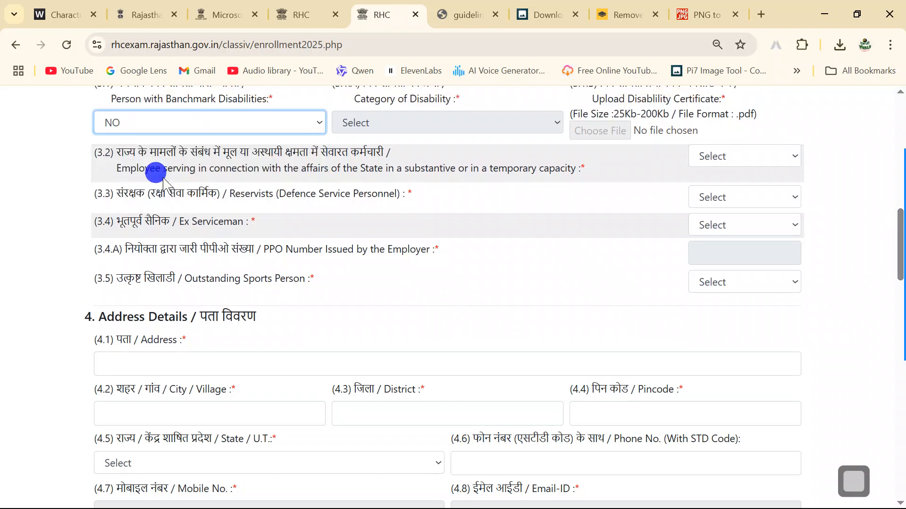
click(484, 185)
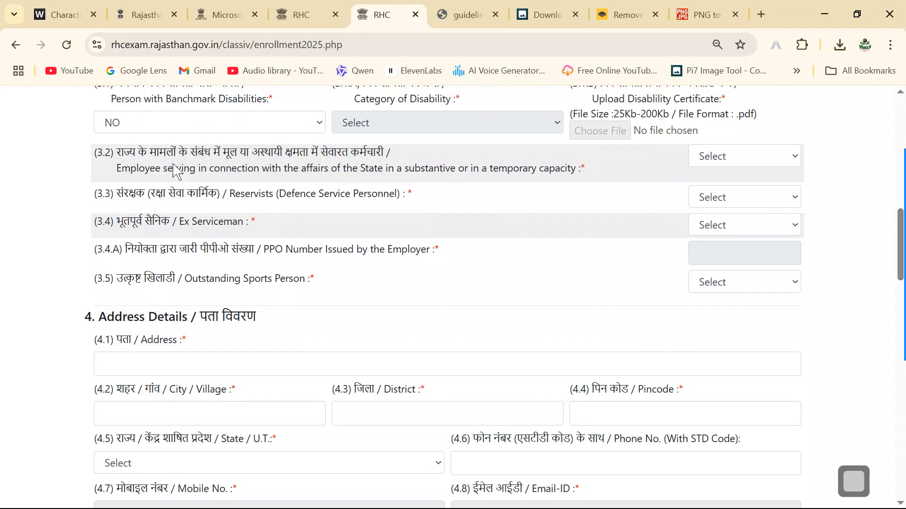
- Answer NO for State employee in a substantive or temporary capacity (3.2) and for Reservists (3.3)
drag(112, 152, 249, 170)
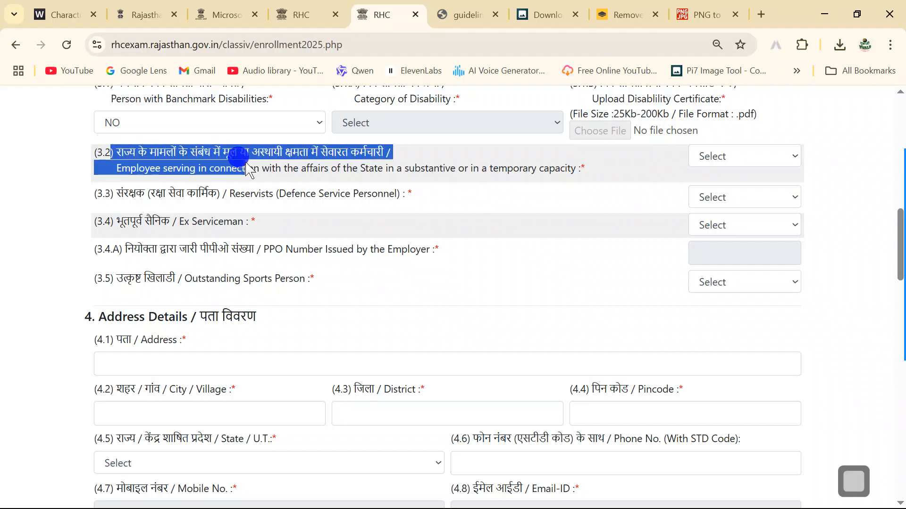
click(289, 168)
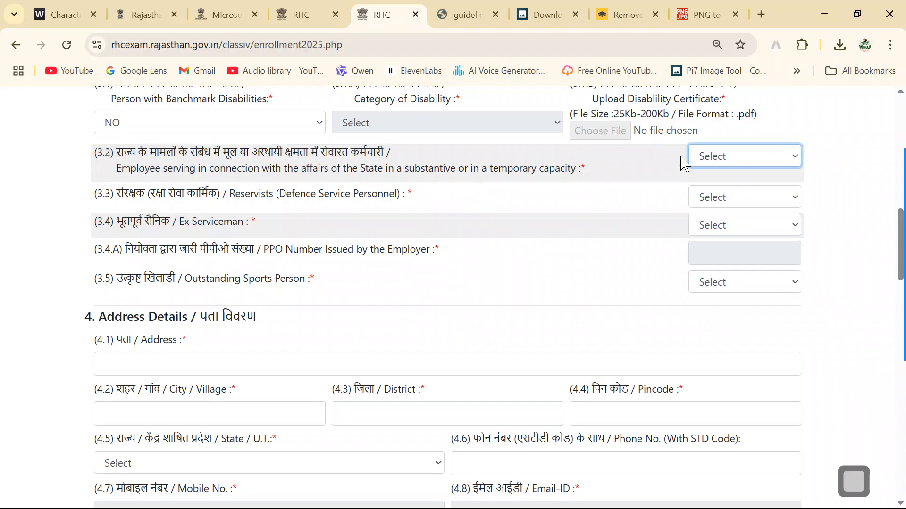
click(701, 156)
click(719, 217)
click(706, 197)
click(714, 256)
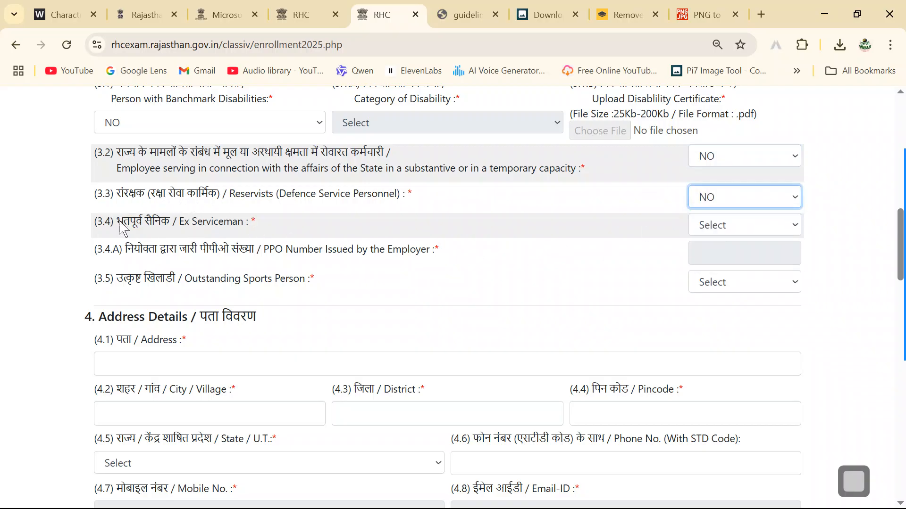
- Set Ex Serviceman (3.4) and Outstanding Sports Person (3.5) to NO
click(707, 225)
click(725, 288)
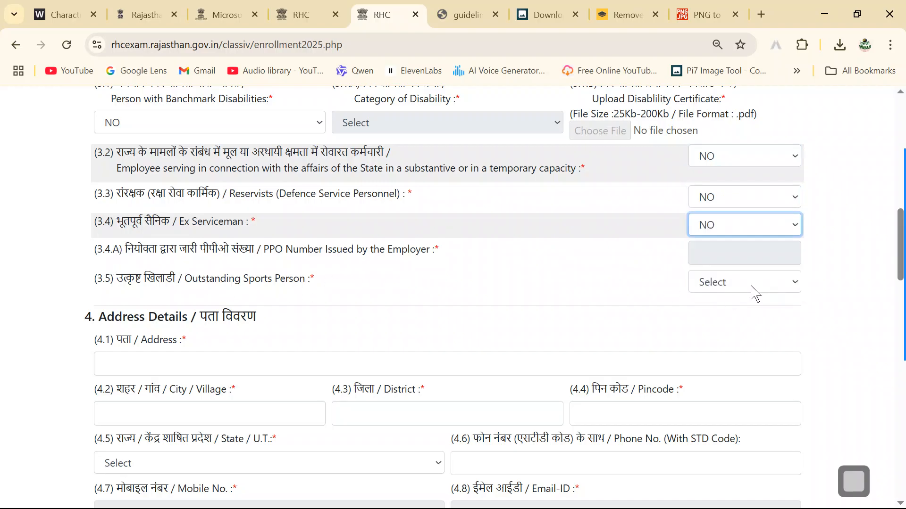
click(753, 285)
click(734, 342)
- Fill in the Secondary qualification with board RBSE AJMER, passing year 2018 and division First
scroll(587, 339, down, 2)
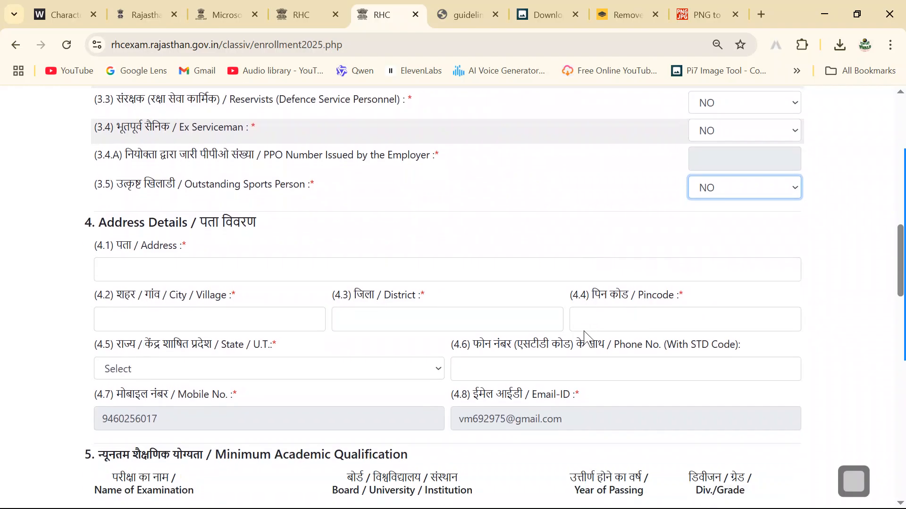
scroll(584, 331, down, 2)
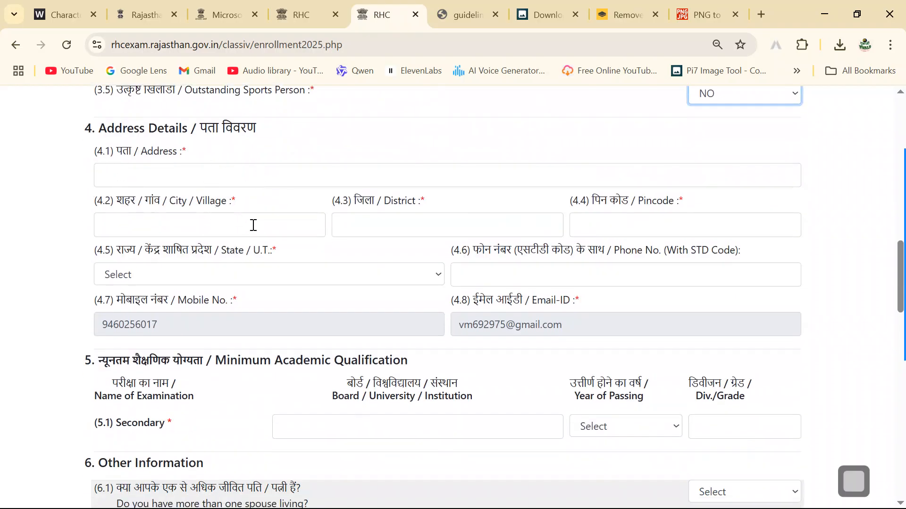
scroll(253, 225, down, 6)
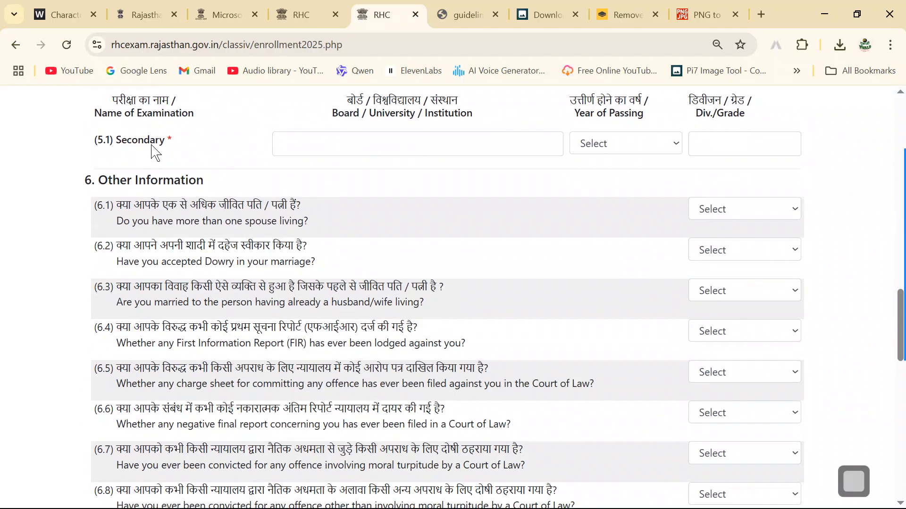
click(333, 146)
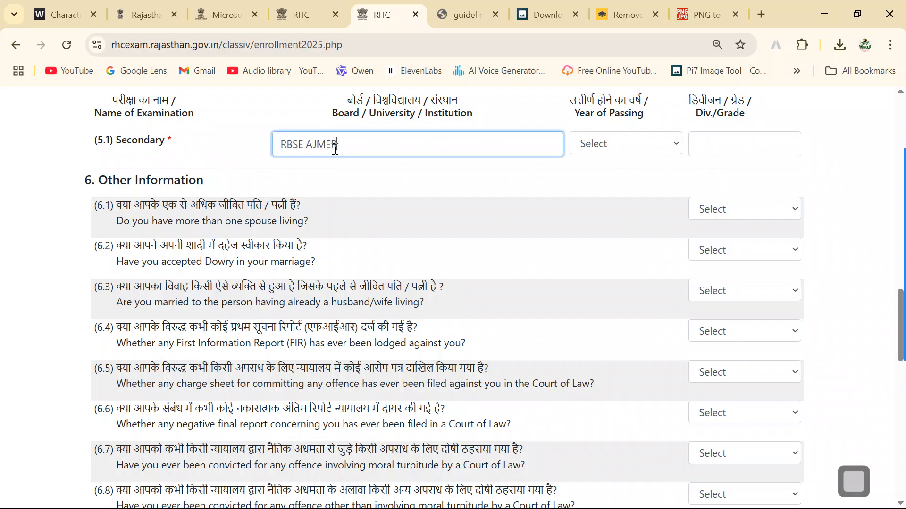
click(401, 171)
click(622, 144)
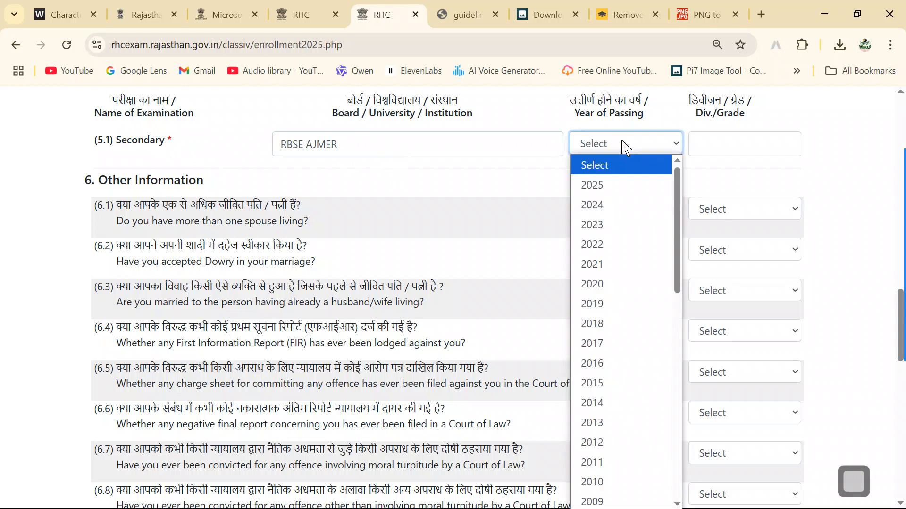
click(703, 142)
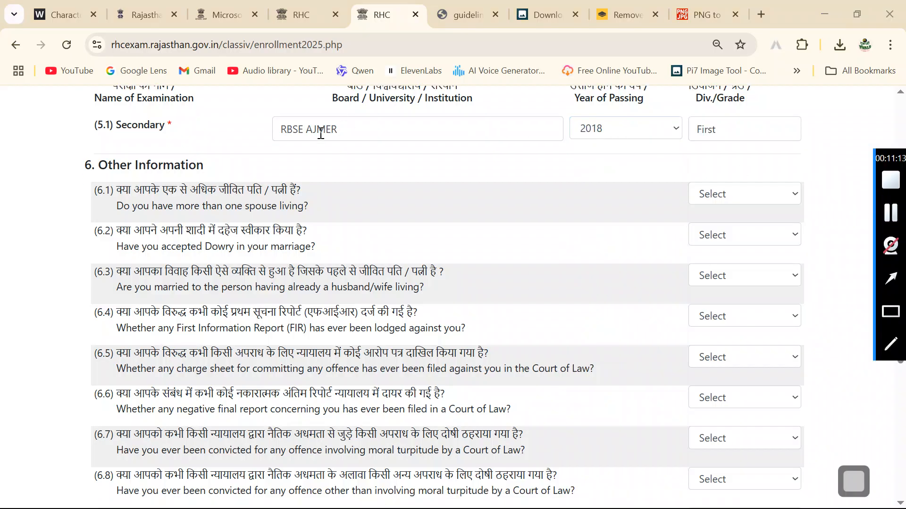
click(283, 131)
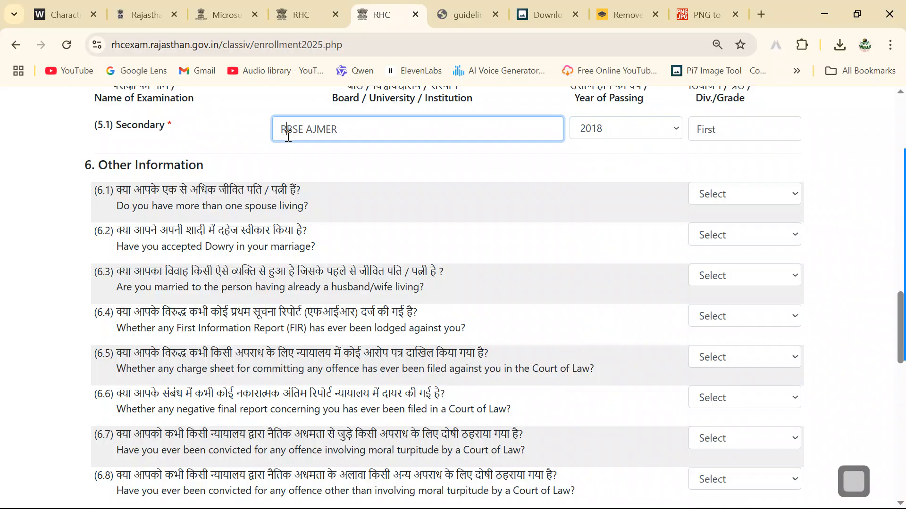
click(305, 138)
click(324, 156)
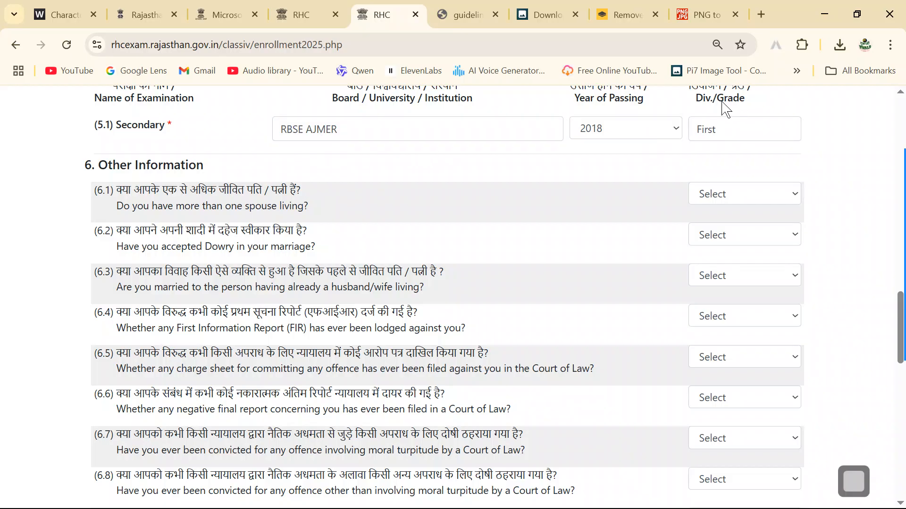
click(726, 131)
click(722, 163)
- Agree to the declaration in section 7 and enter UNWAS as the place
scroll(586, 194, down, 10)
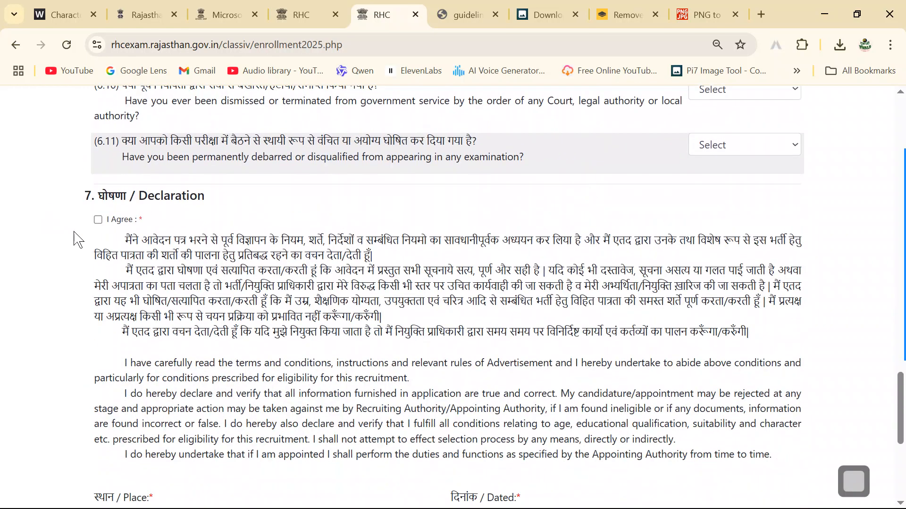
click(98, 220)
scroll(240, 257, down, 4)
click(191, 326)
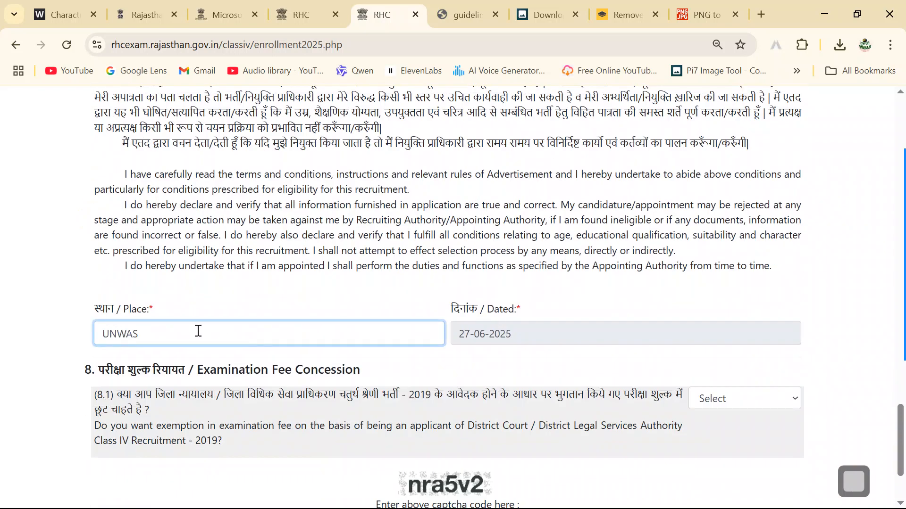
click(313, 262)
- Answer NO to the examination fee exemption question (8.1) for 2019 Class IV recruitment applicants
scroll(331, 283, down, 2)
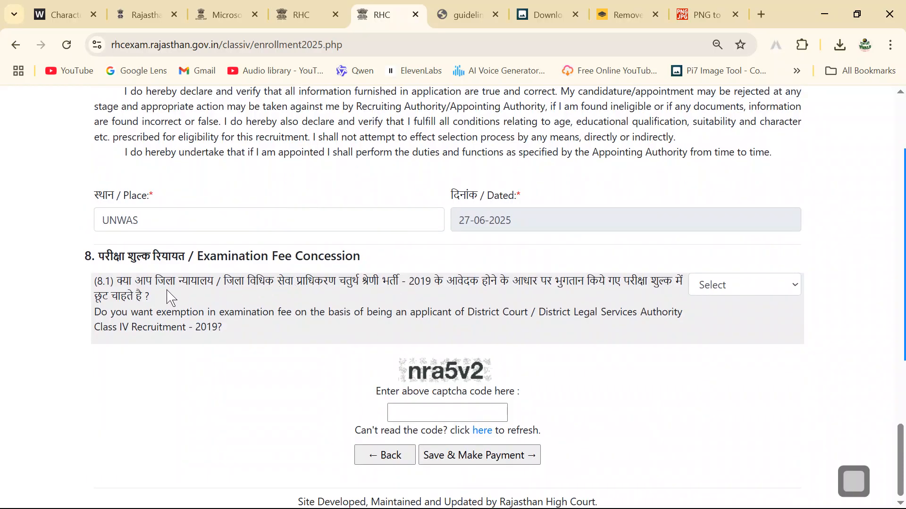
click(707, 294)
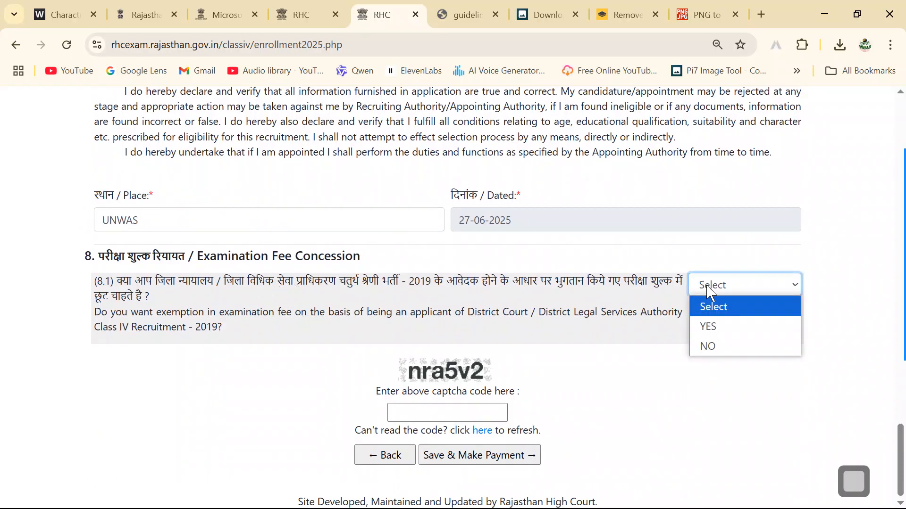
click(709, 349)
click(708, 343)
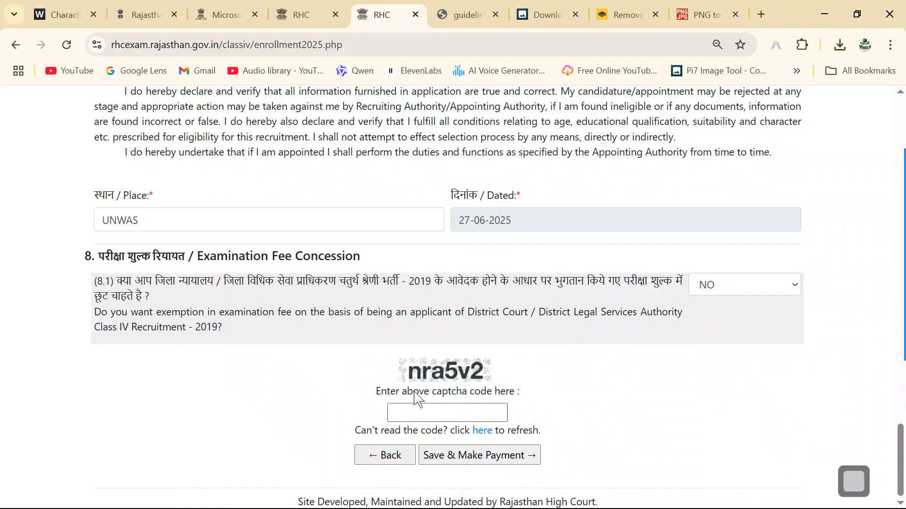
- Refresh the captcha image and enter the displayed captcha code in its field
click(479, 428)
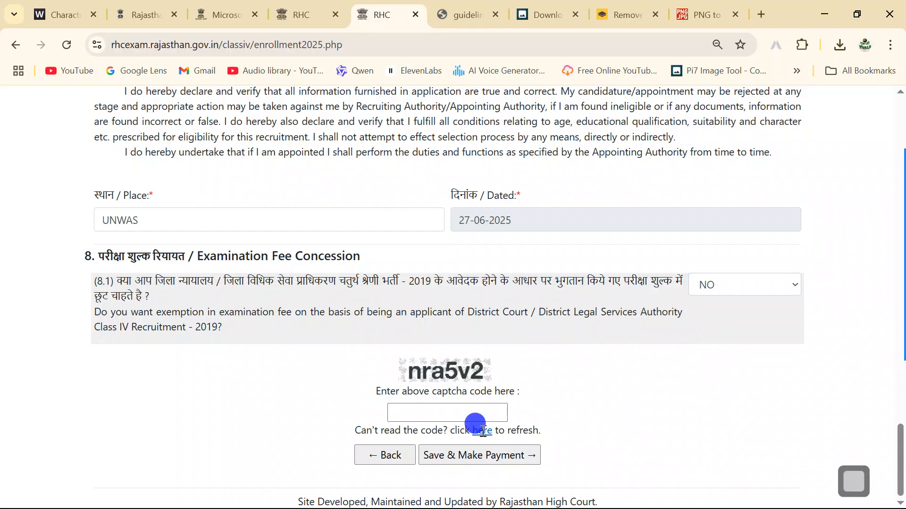
click(458, 415)
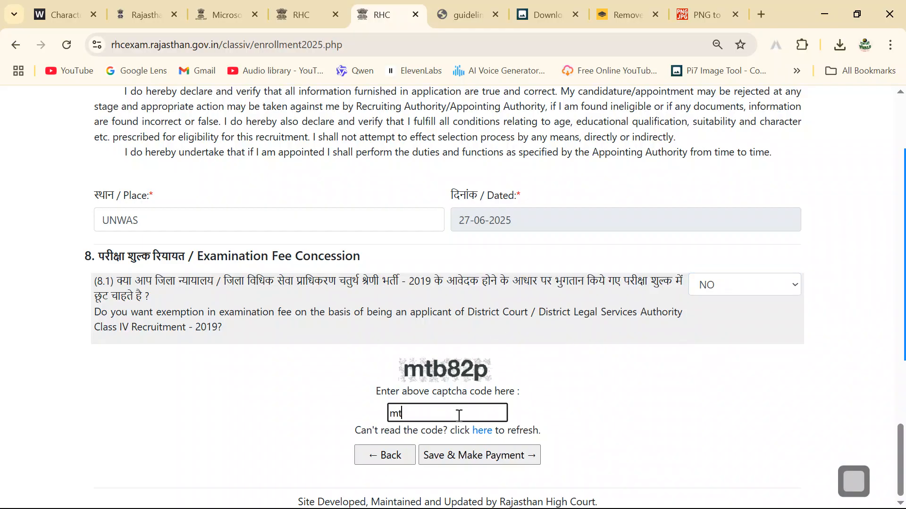
text(mtb82p)
click(635, 403)
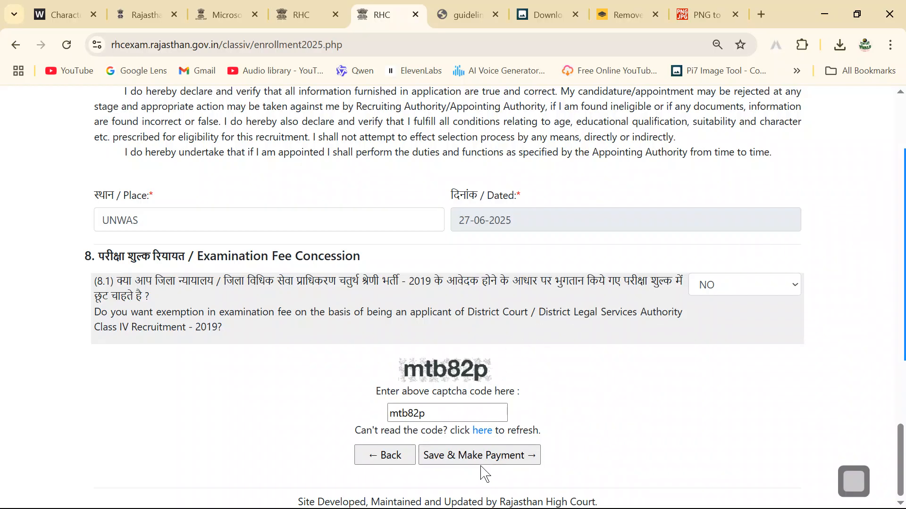
- Answer NO to questions 6.4 to 6.6 about an FIR, a charge sheet and a negative final report
scroll(851, 211, up, 10)
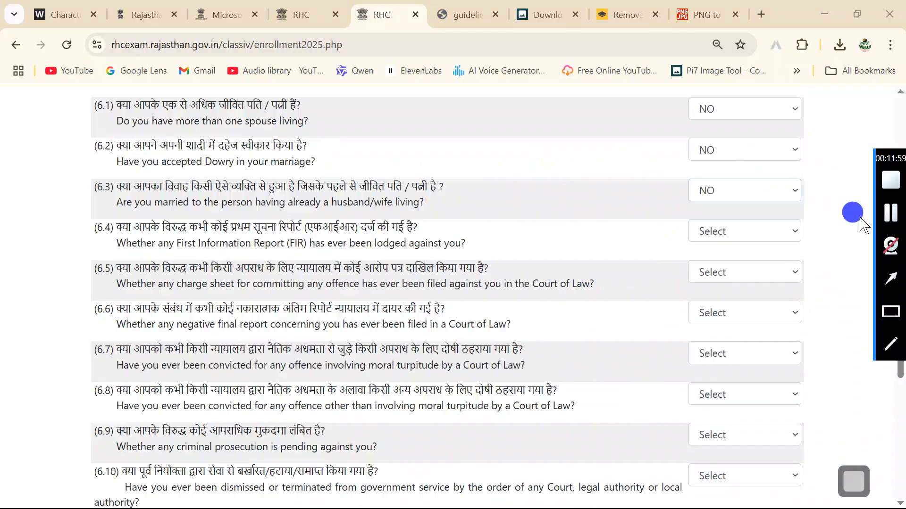
click(739, 231)
click(731, 293)
click(724, 311)
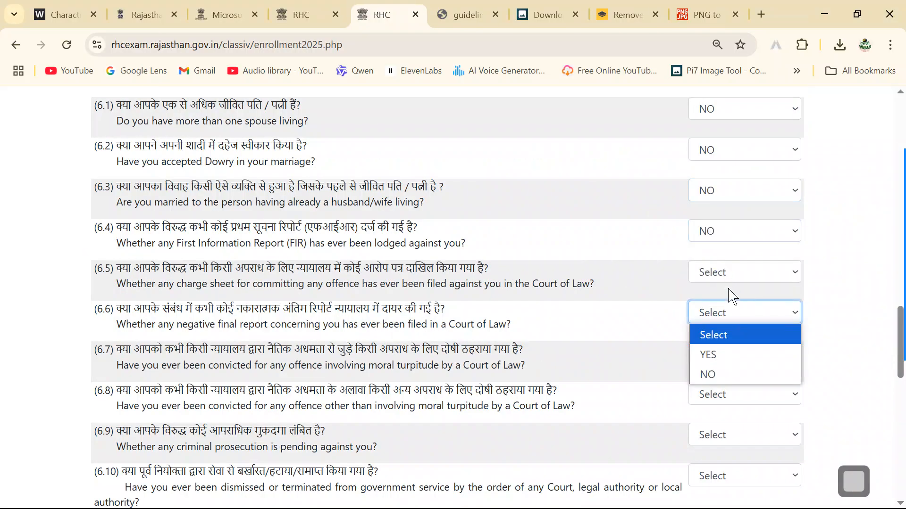
click(723, 372)
click(725, 282)
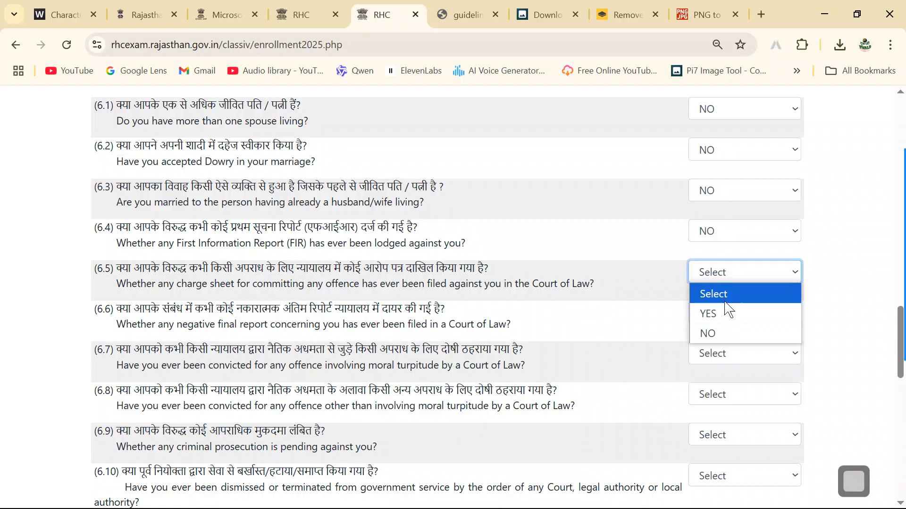
click(732, 336)
- Answer NO to questions 6.7 to 6.9 about moral turpitude convictions, other convictions and pending criminal prosecution
scroll(732, 339, down, 2)
click(714, 258)
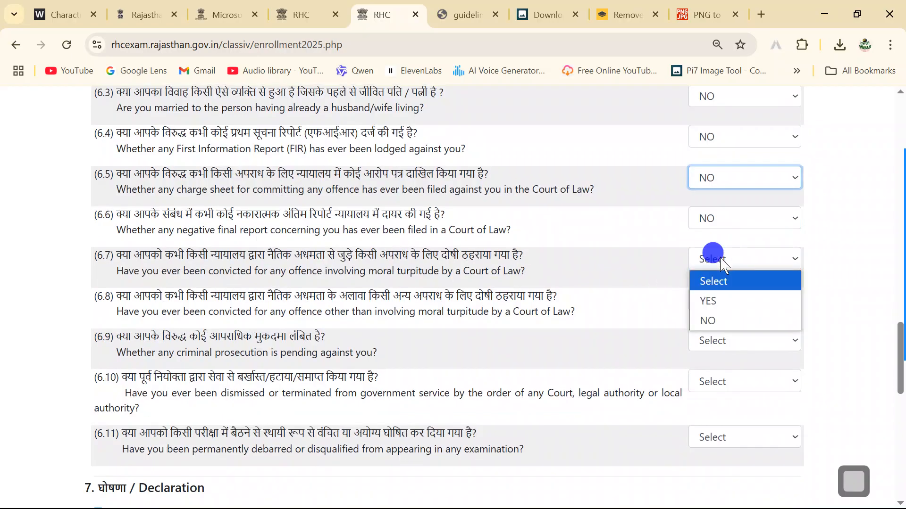
click(714, 317)
click(712, 302)
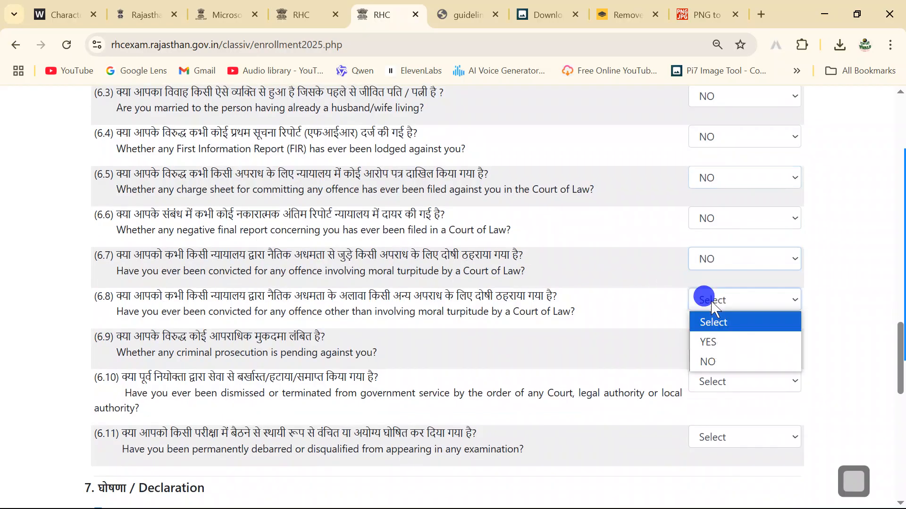
click(720, 363)
click(721, 348)
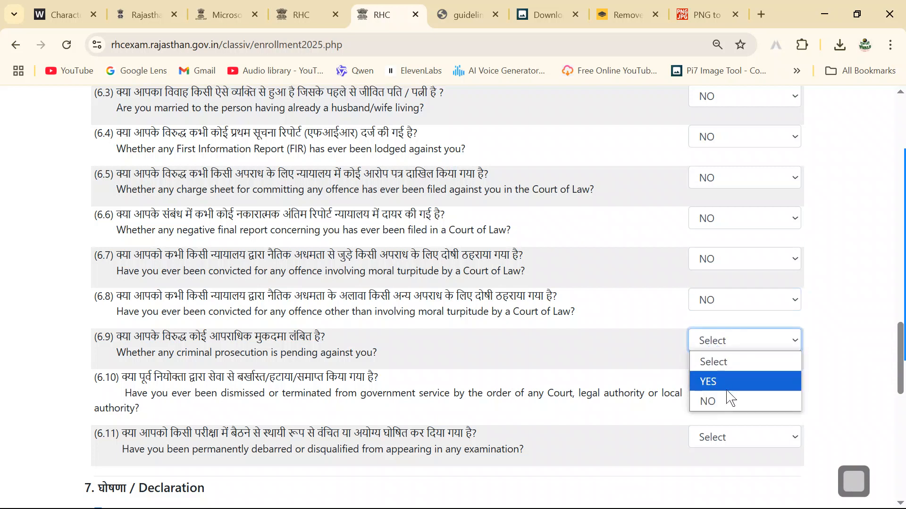
click(729, 400)
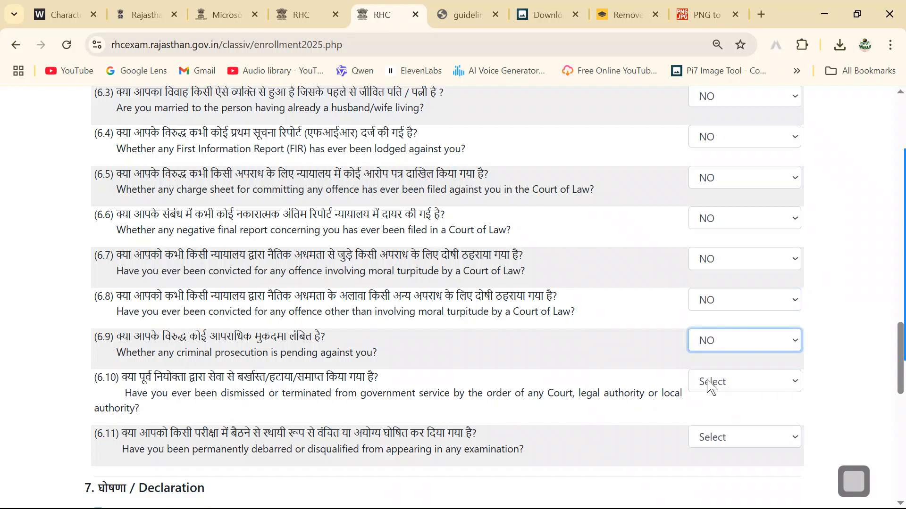
- Answer NO to questions 6.10 and 6.11 about dismissal from government service and permanent debarment from examinations
click(711, 387)
click(708, 439)
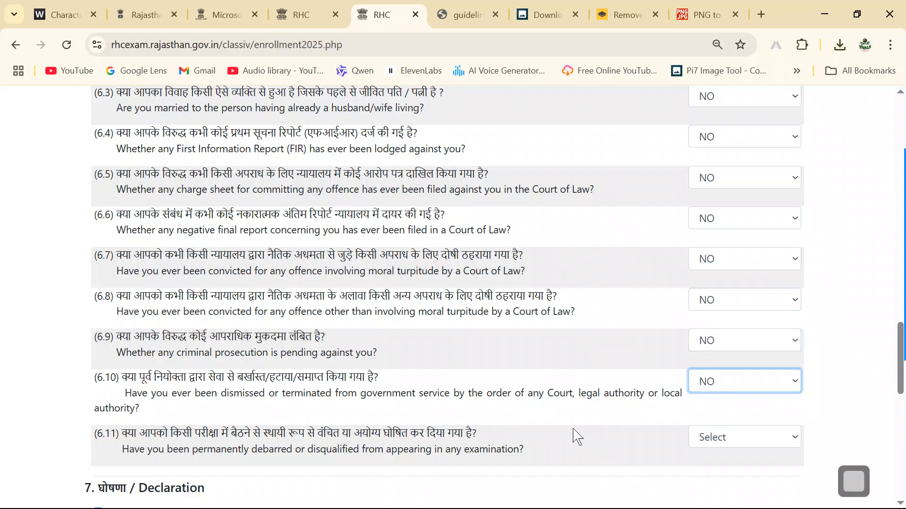
click(710, 442)
click(717, 498)
scroll(831, 431, down, 2)
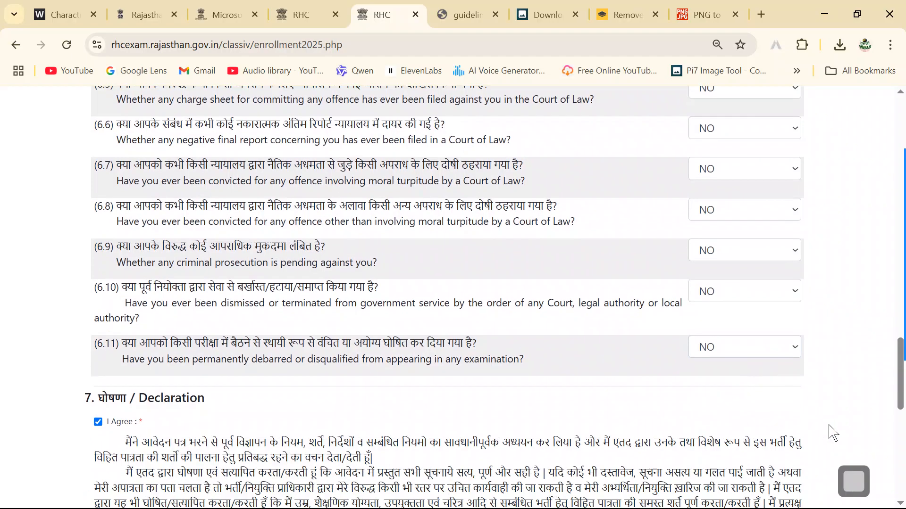
scroll(819, 410, up, 4)
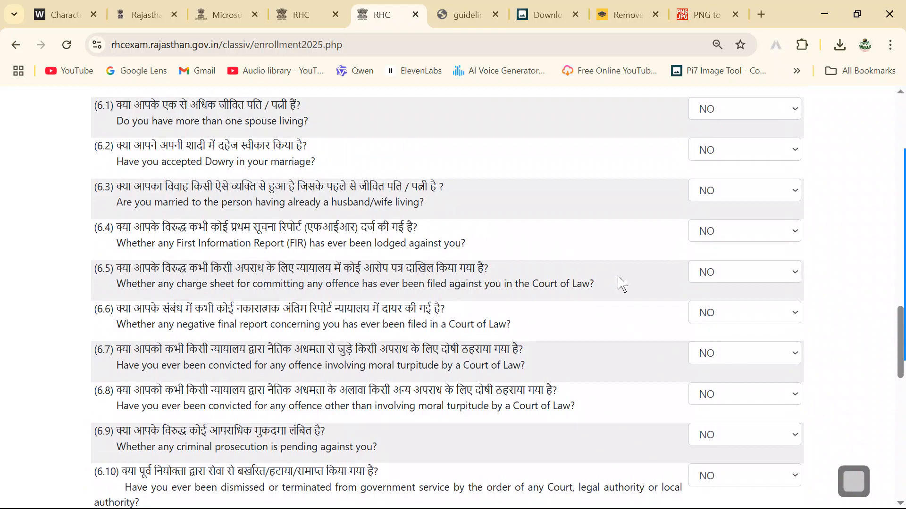
- Choose PAYTM(ALL CARDS, NET BANKING, PAYTM WALLET- RPP) as the aggregator bank for the fee and proceed to its payment gateway
mouse_move(892, 180)
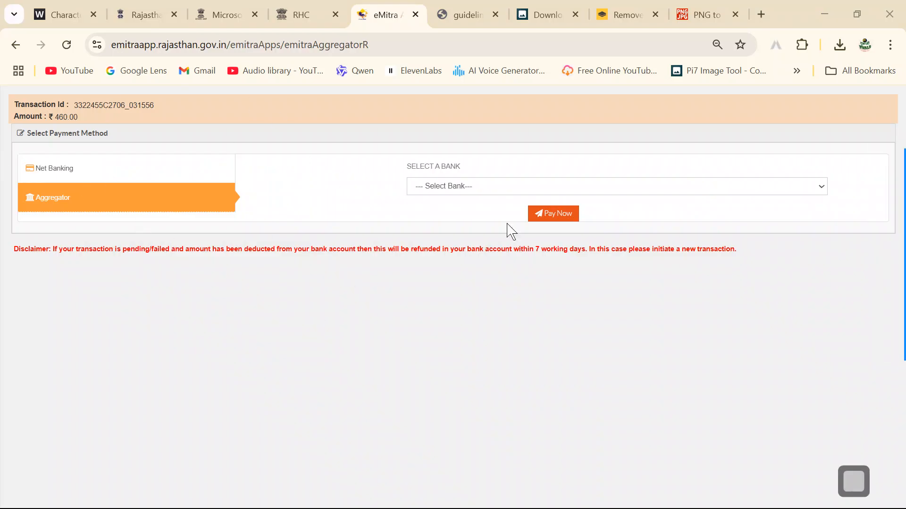
click(479, 186)
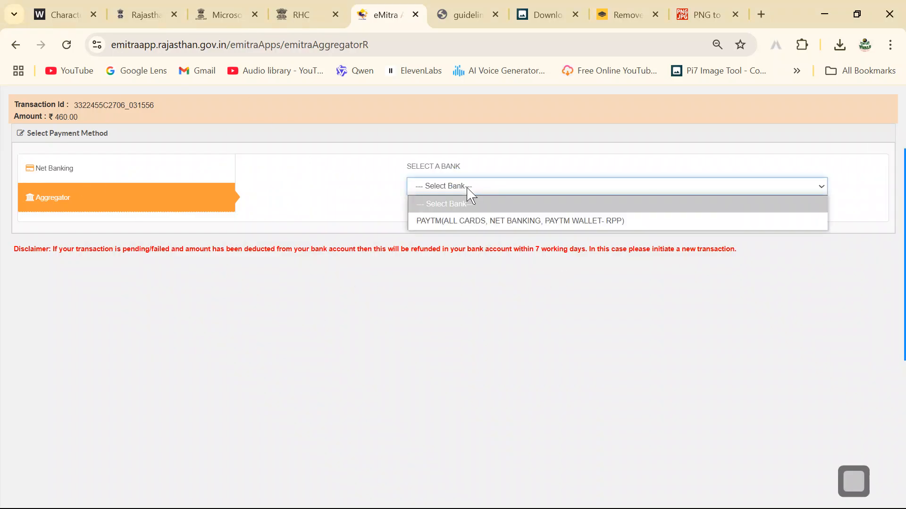
click(479, 222)
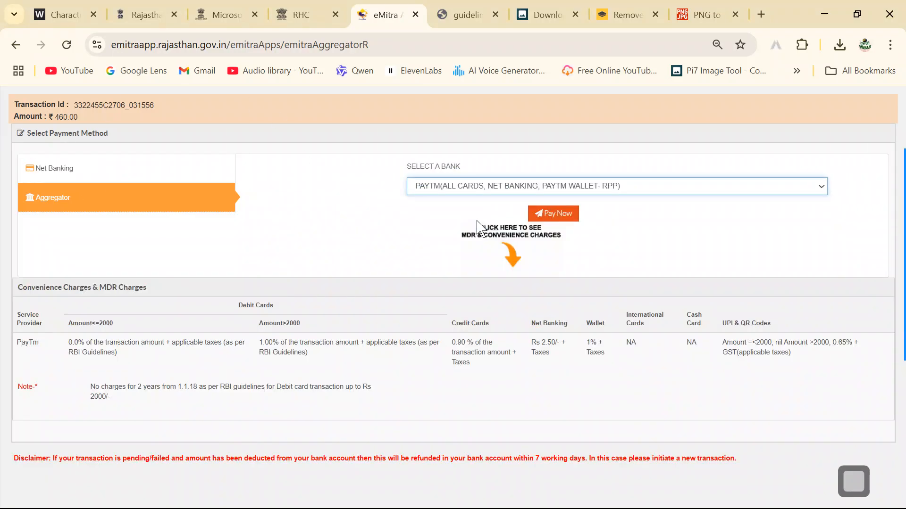
click(564, 216)
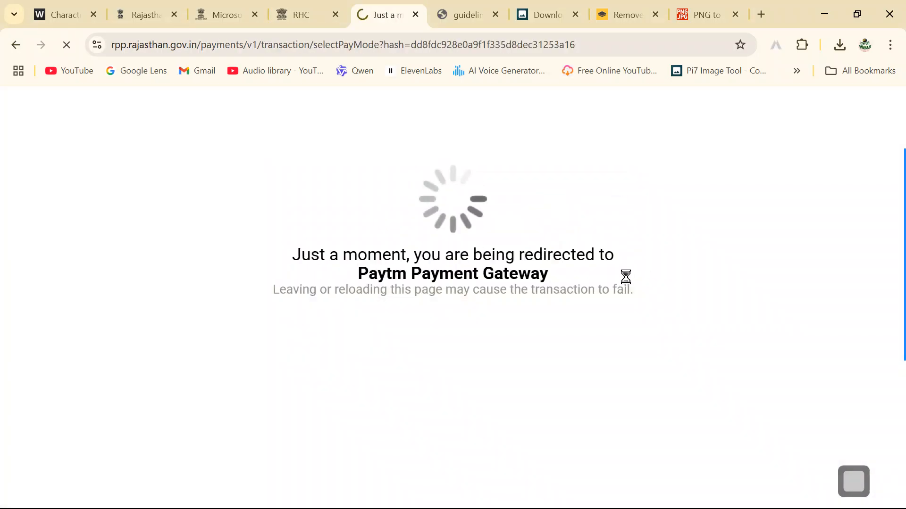
mouse_move(903, 201)
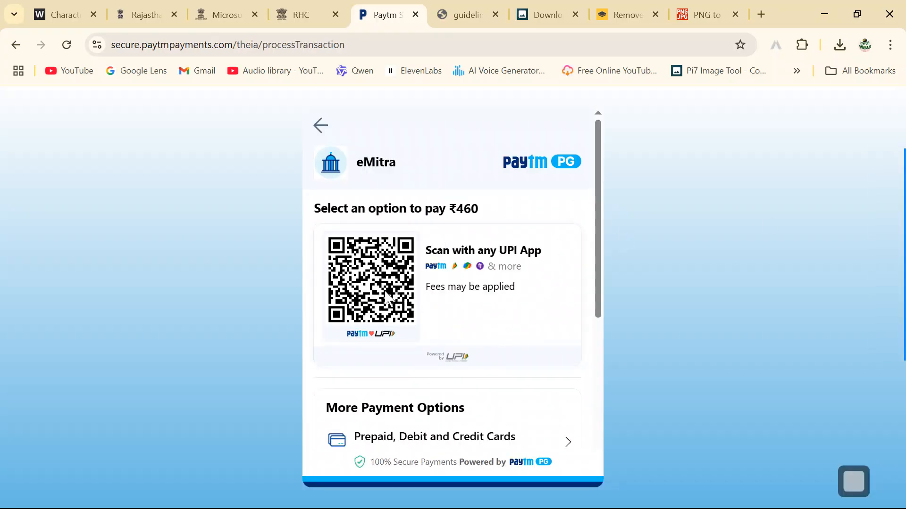
mouse_move(899, 221)
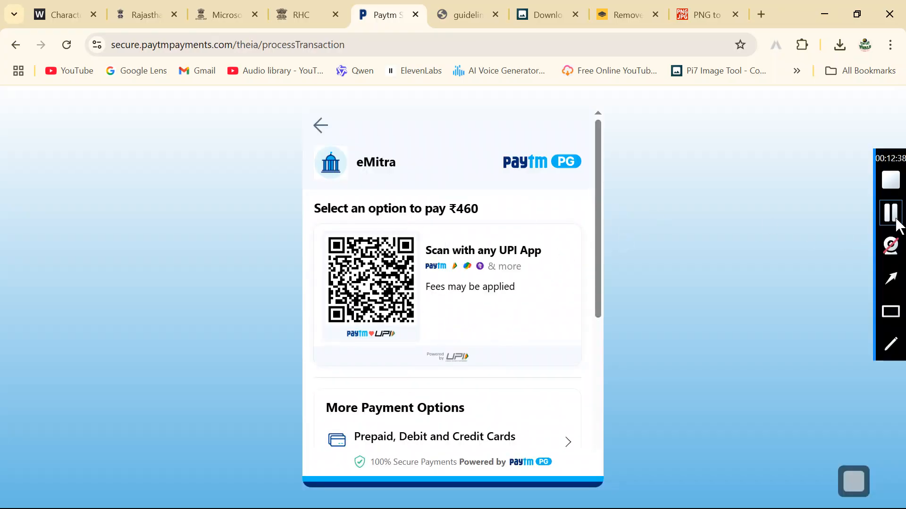